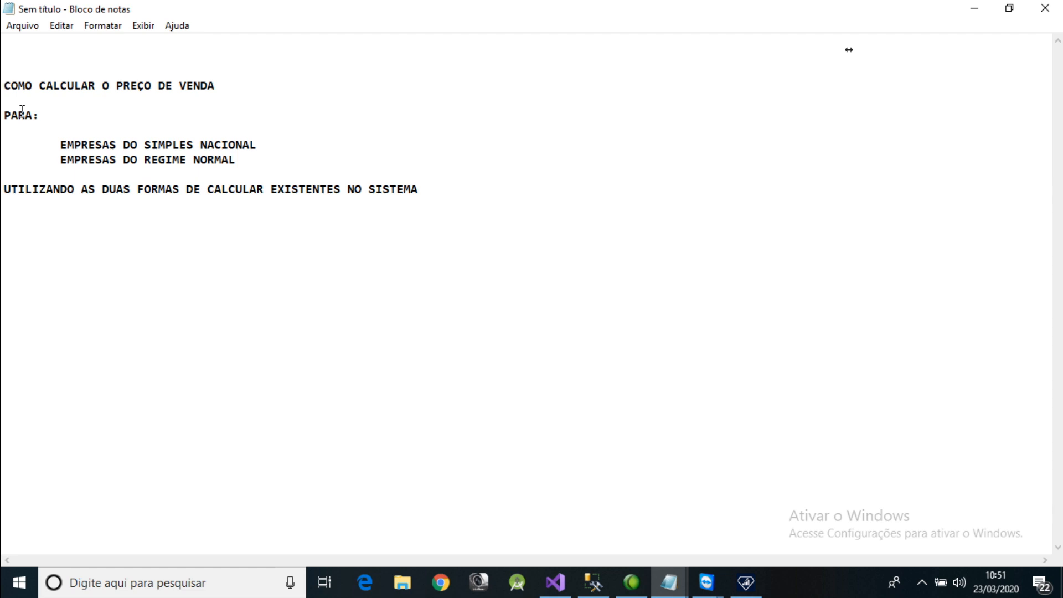
{"action": "left_click_drag", "start_coordinate": [60, 145], "coordinate": [288, 145]}
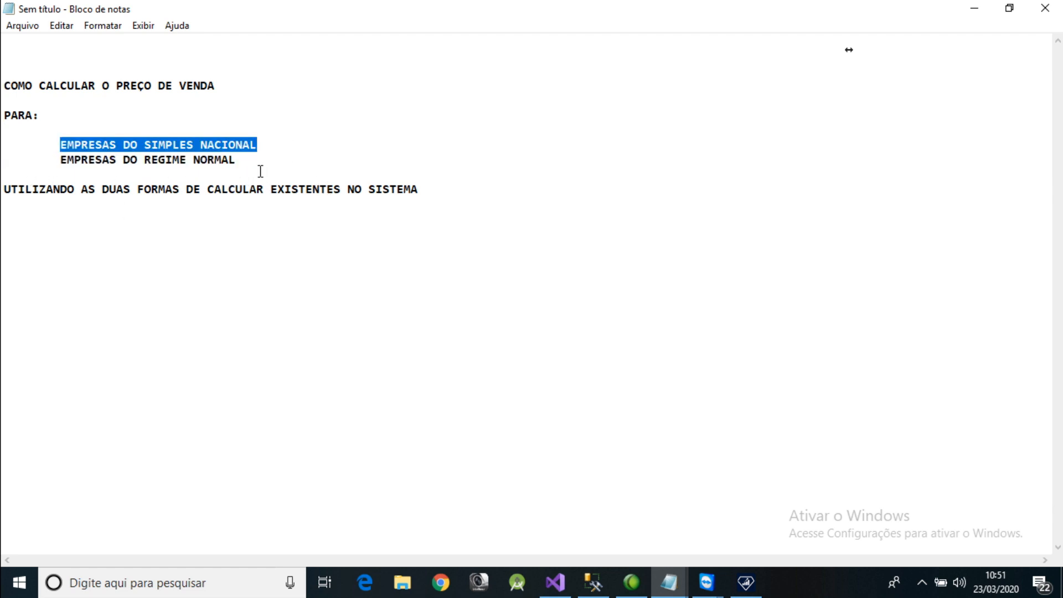
{"action": "left_click_drag", "start_coordinate": [258, 166], "coordinate": [16, 147]}
{"action": "left_click", "coordinate": [142, 133]}
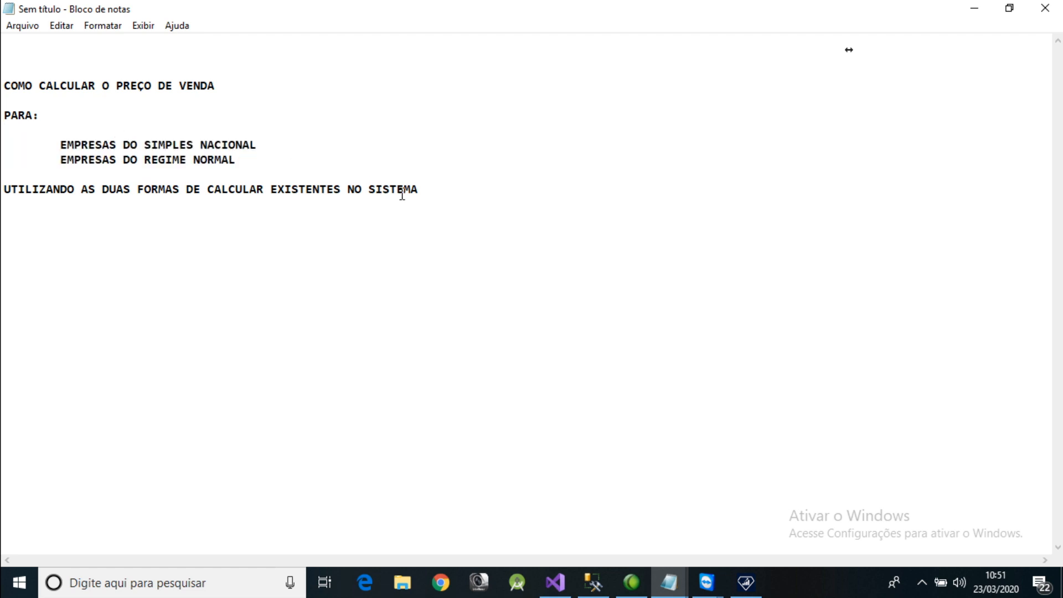
{"action": "left_click_drag", "start_coordinate": [432, 192], "coordinate": [4, 189]}
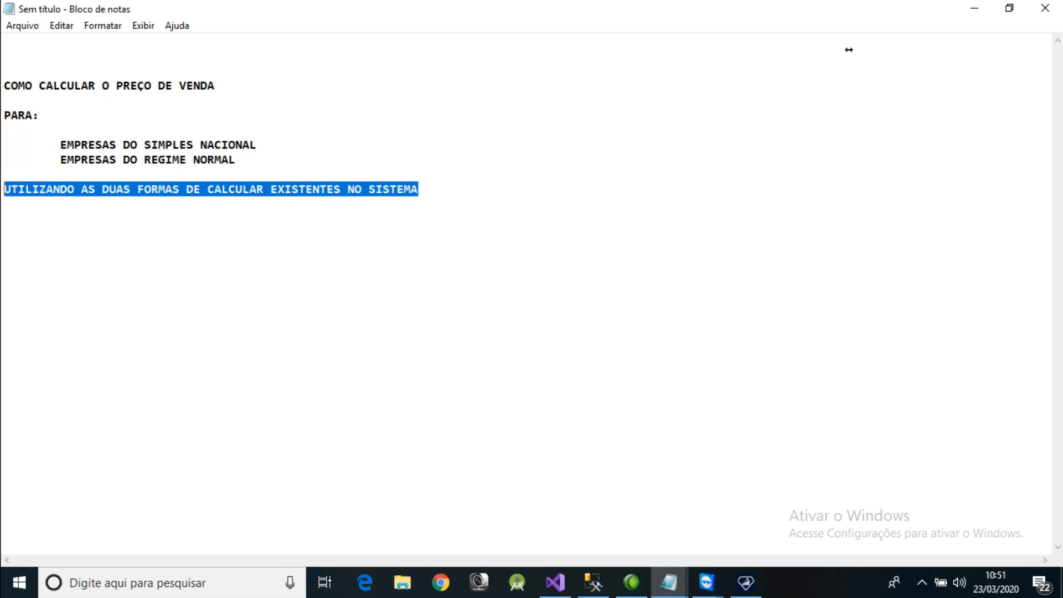
{"action": "left_click", "coordinate": [133, 211]}
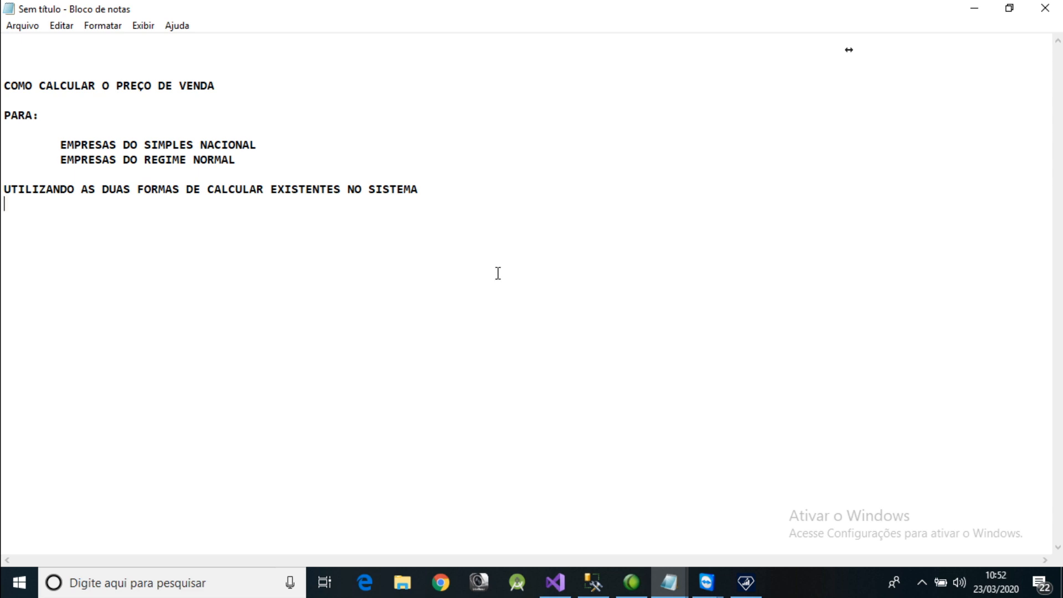
- Switch to Diamante Retaguarda and open the product settings in the system parameters
{"action": "left_click", "coordinate": [745, 582]}
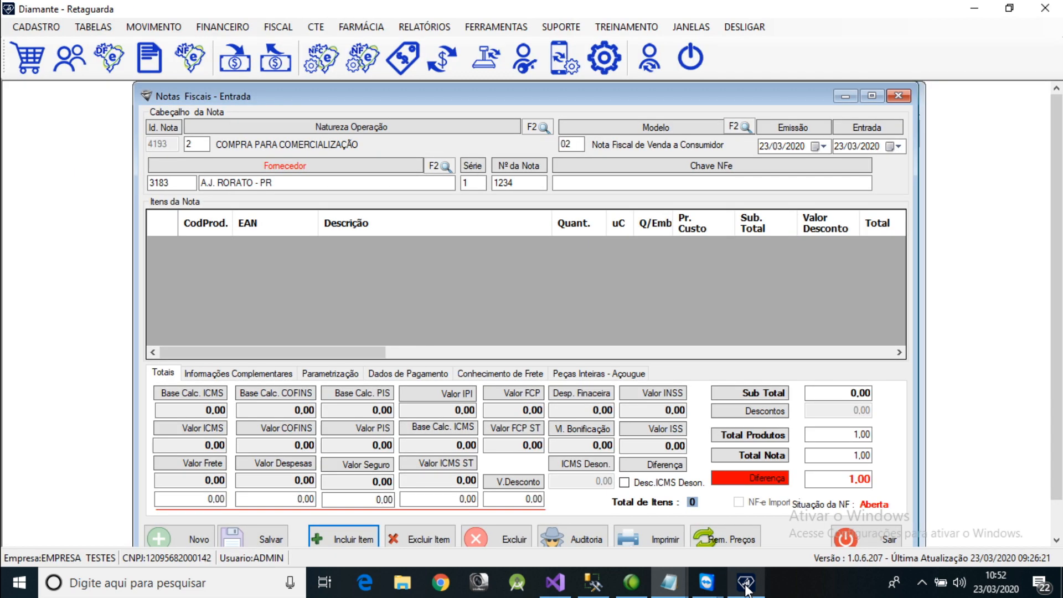
{"action": "left_click", "coordinate": [501, 34]}
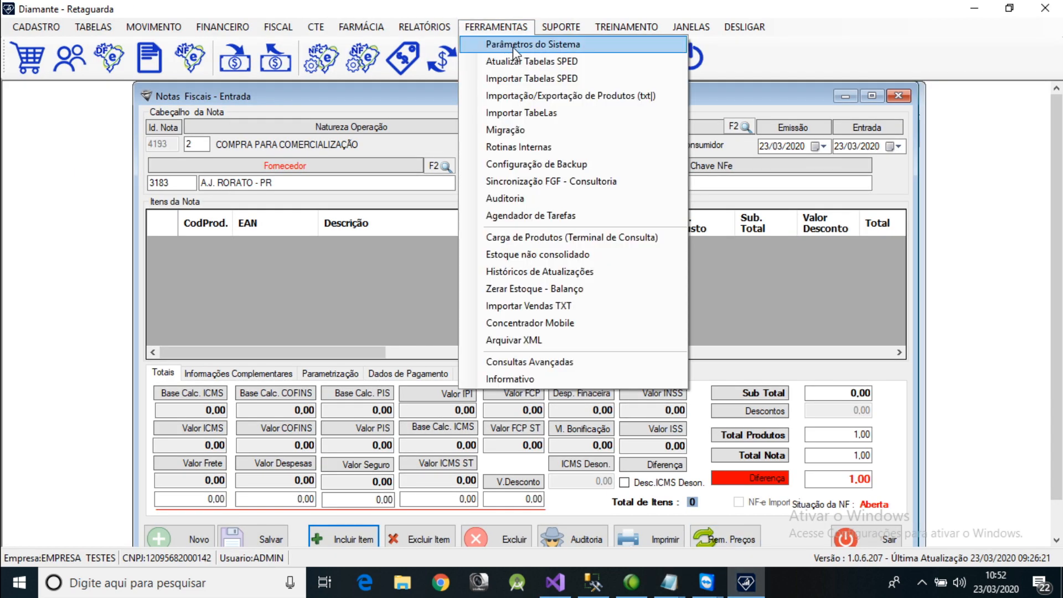
{"action": "left_click", "coordinate": [513, 44]}
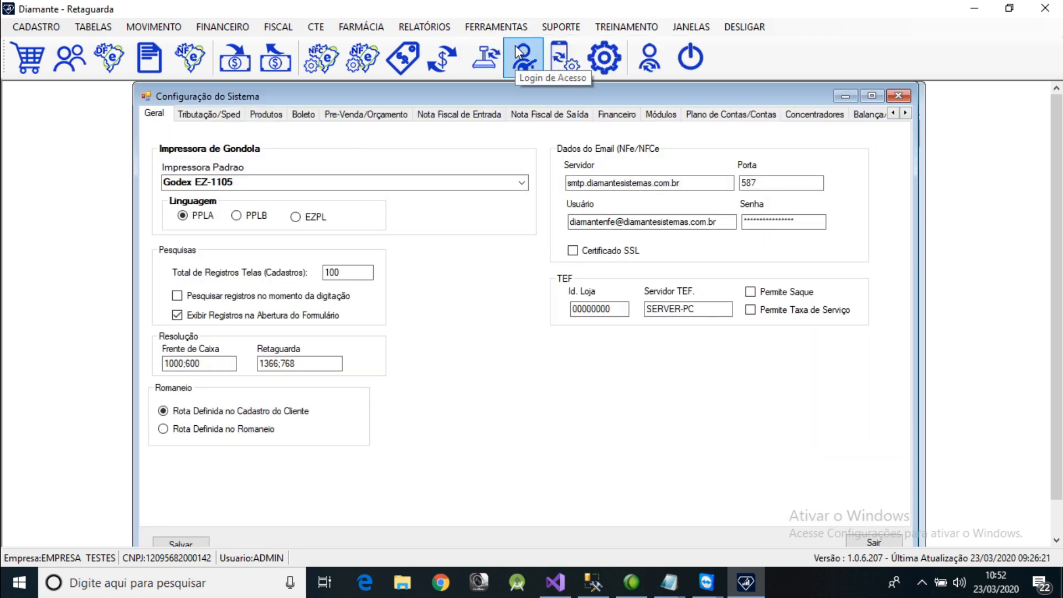
{"action": "left_click", "coordinate": [266, 115]}
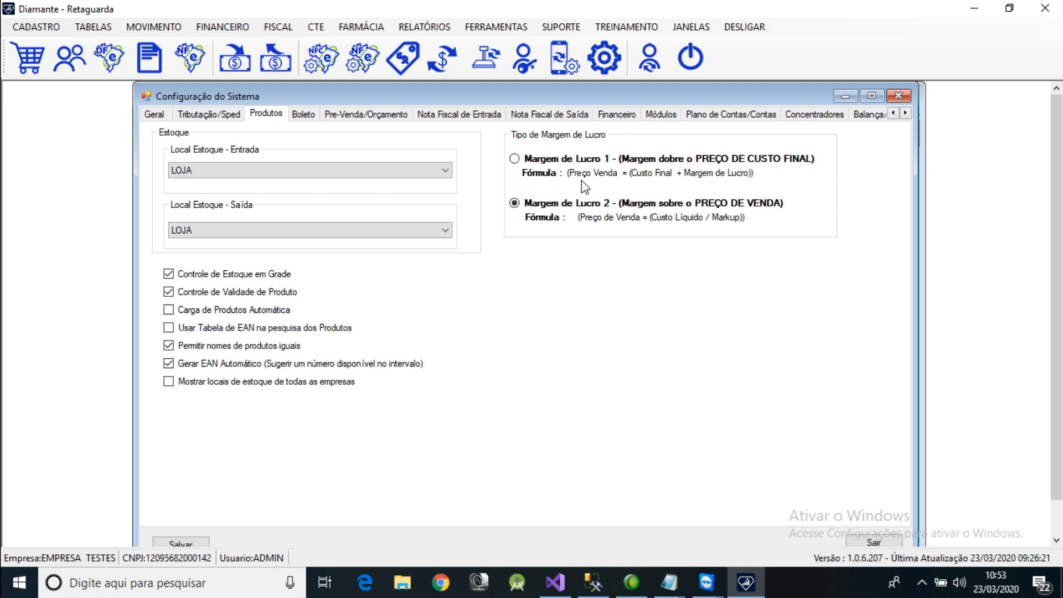
- Set the profit margin type to Margem de Lucro 1, calculated on the final cost price, and save the configuration
{"action": "left_click", "coordinate": [515, 159]}
{"action": "left_click", "coordinate": [514, 204]}
{"action": "left_click", "coordinate": [515, 159]}
{"action": "left_click", "coordinate": [203, 543]}
{"action": "left_click", "coordinate": [524, 346]}
{"action": "left_click", "coordinate": [605, 341]}
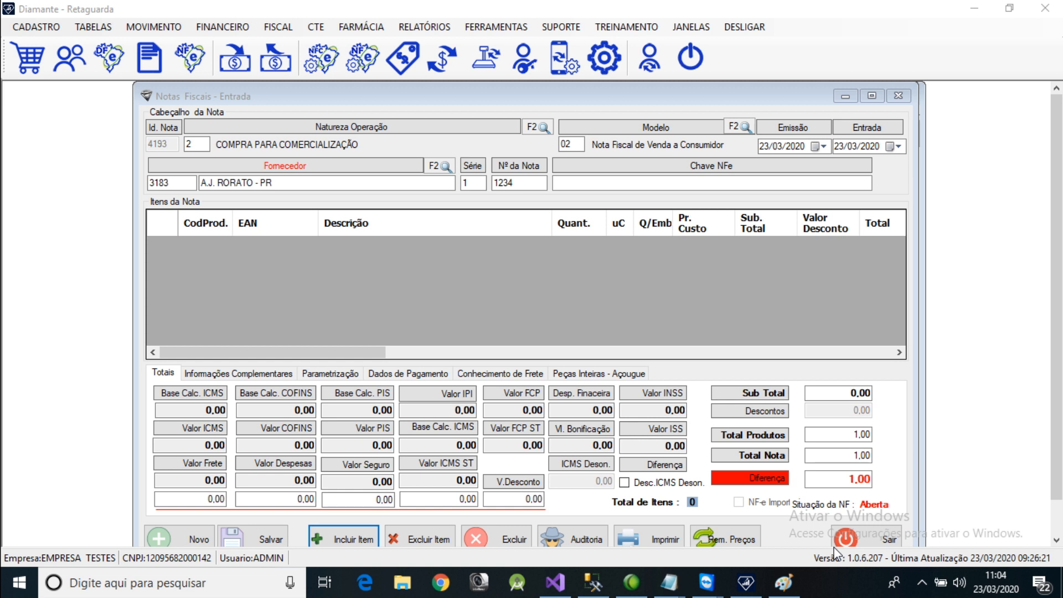
{"action": "left_click", "coordinate": [365, 540]}
{"action": "type", "text": "TESTE"}
{"action": "key", "text": "Return"}
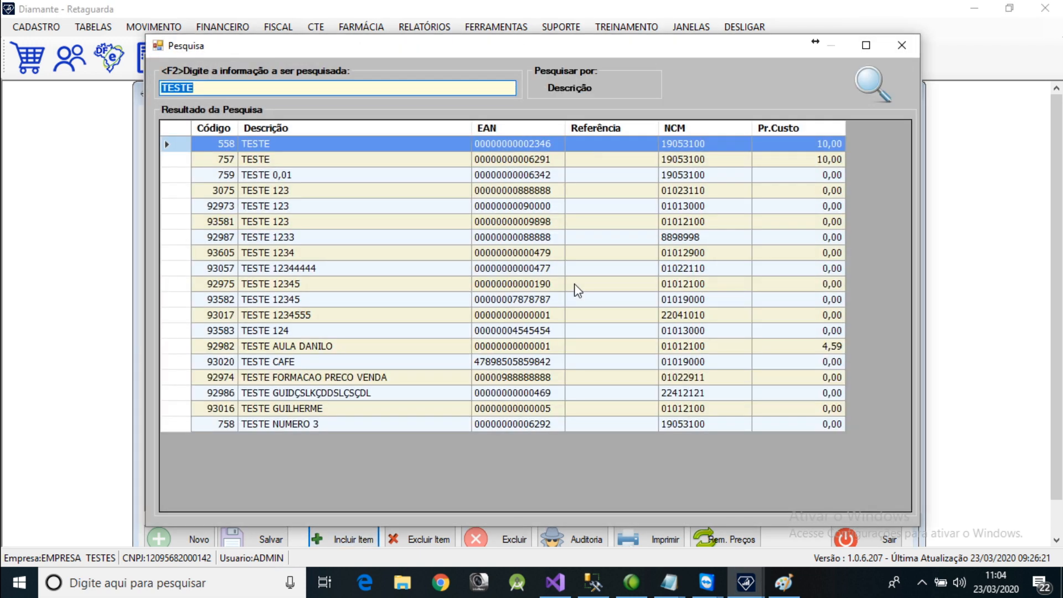
{"action": "key", "text": "End"}
{"action": "type", "text": "F"}
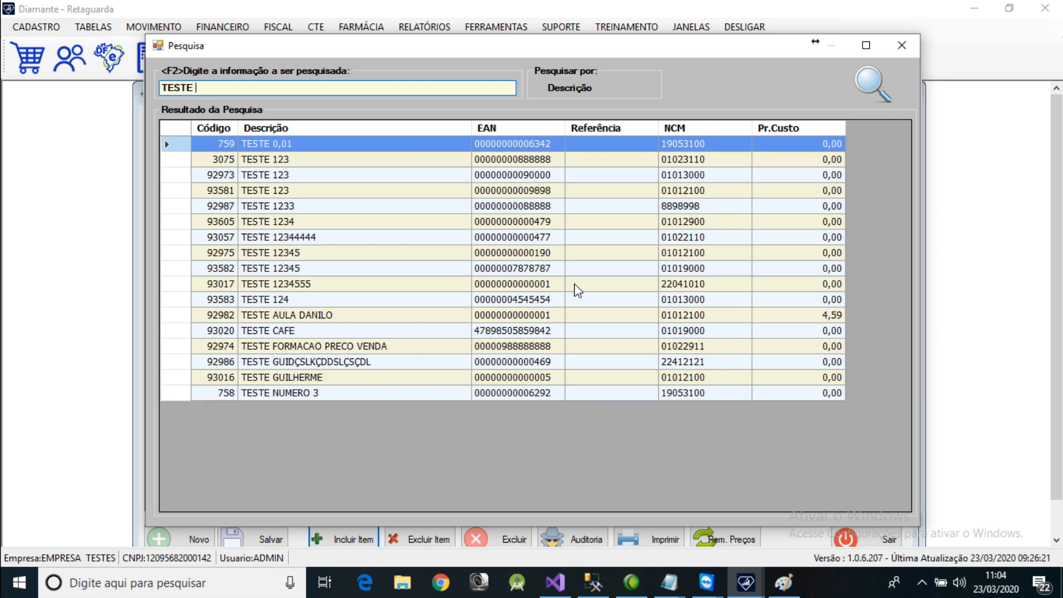
{"action": "key", "text": "Return"}
{"action": "key", "text": "Return"}
{"action": "key", "text": "Return"}
{"action": "key", "text": "Return"}
{"action": "key", "text": "Return"}
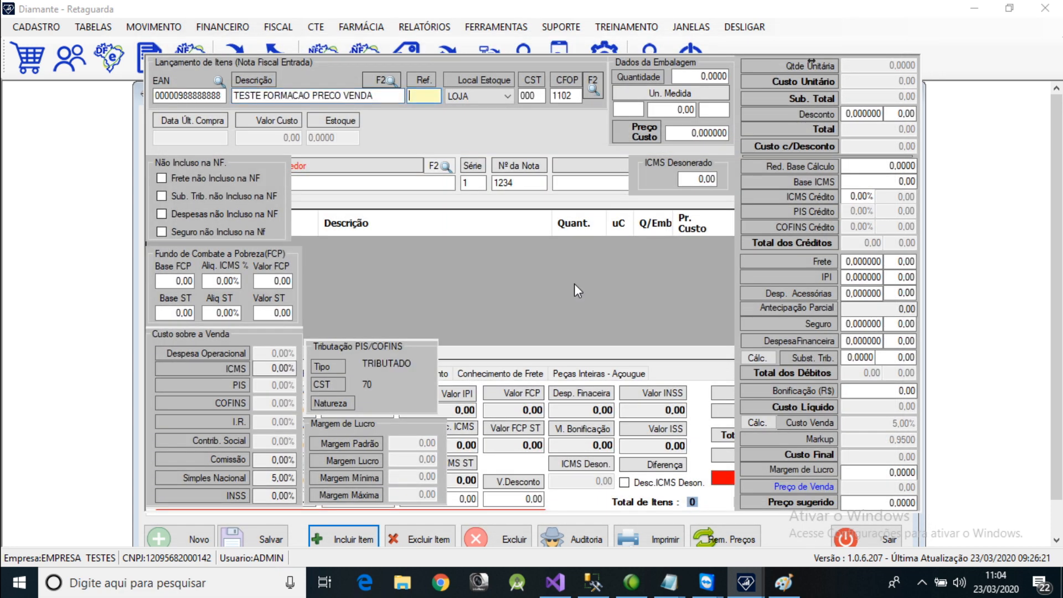
{"action": "key", "text": "Return"}
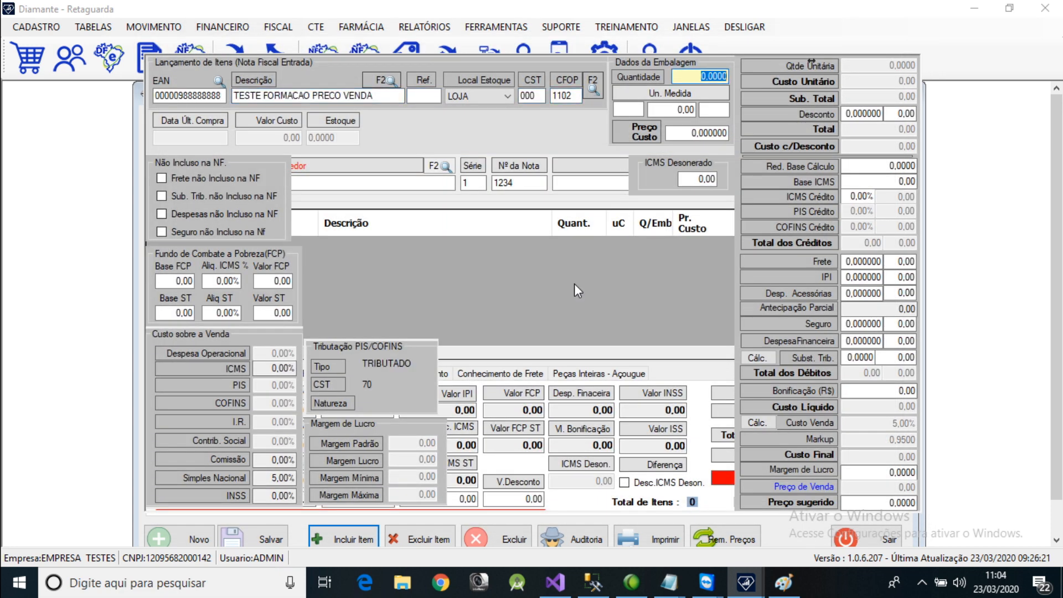
{"action": "type", "text": "1"}
{"action": "key", "text": "Return"}
{"action": "type", "text": "CX"}
{"action": "key", "text": "Return"}
{"action": "type", "text": "10"}
{"action": "key", "text": "Return"}
{"action": "type", "text": "UN"}
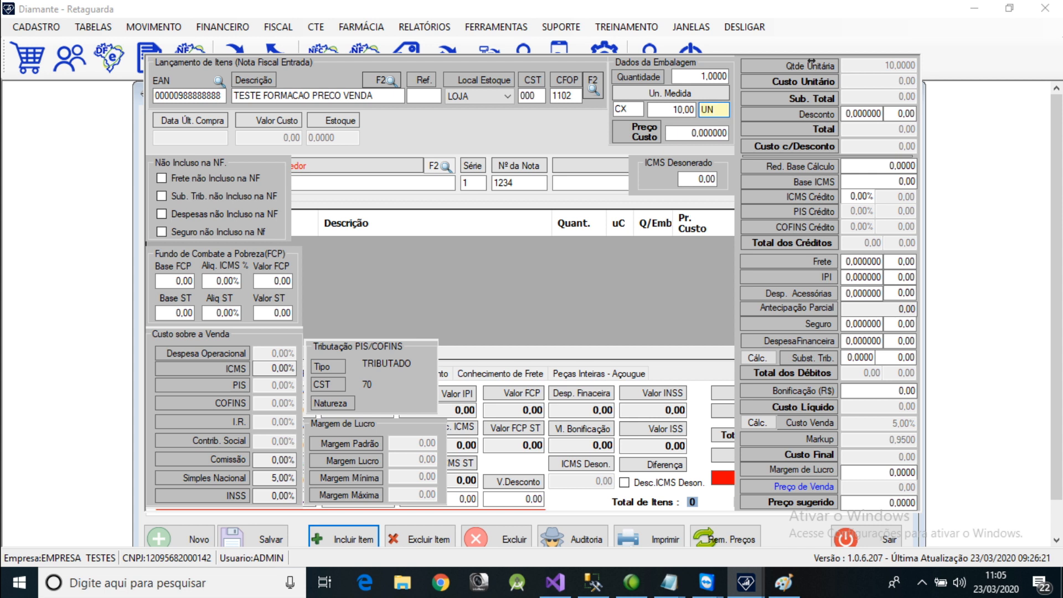
{"action": "key", "text": "Return"}
{"action": "type", "text": "10"}
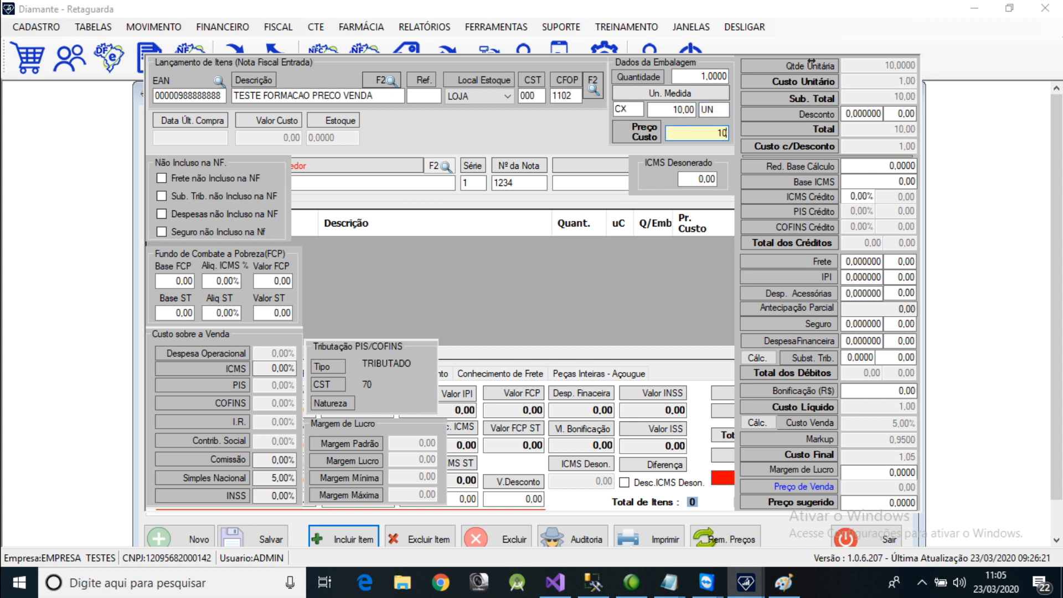
{"action": "key", "text": "Return"}
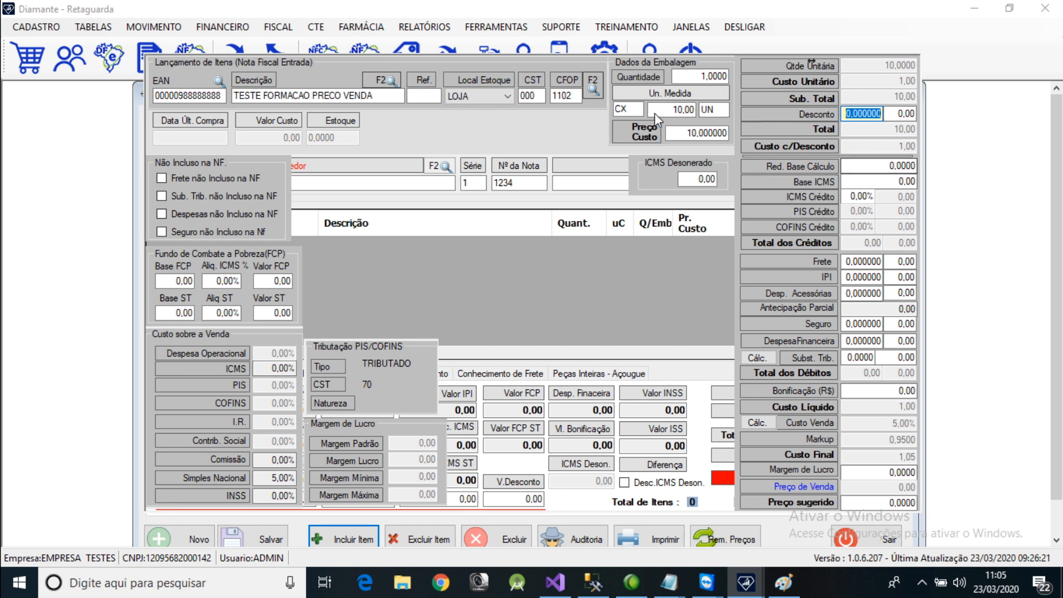
{"action": "key", "text": "Escape"}
- Check the Simples Nacional and Despesa Operacional rates in the system's tax parameters, then save and close the configuration
{"action": "left_click", "coordinate": [489, 28]}
{"action": "left_click", "coordinate": [514, 45]}
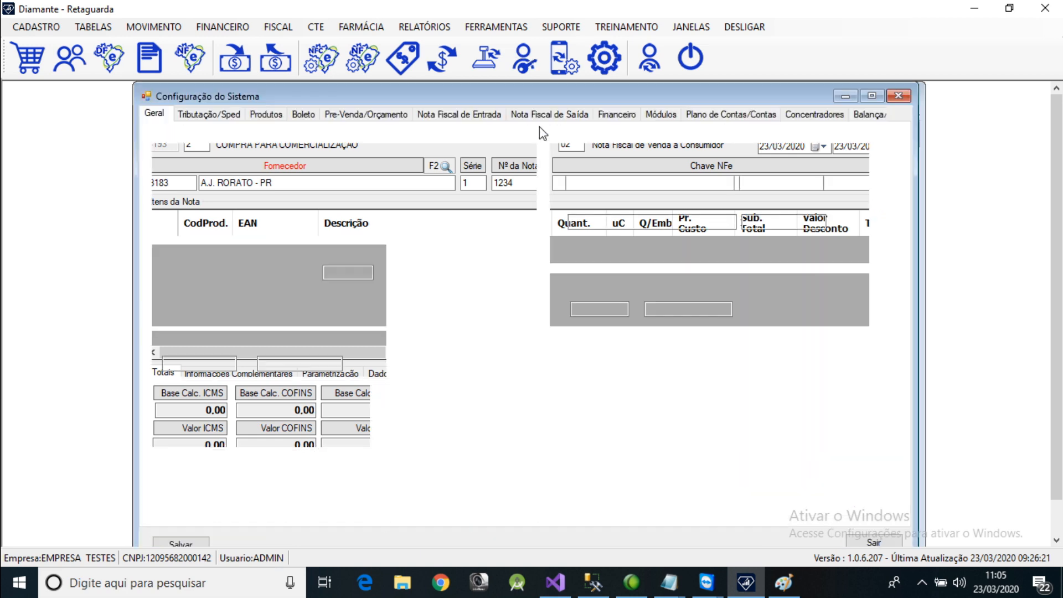
{"action": "left_click", "coordinate": [224, 117]}
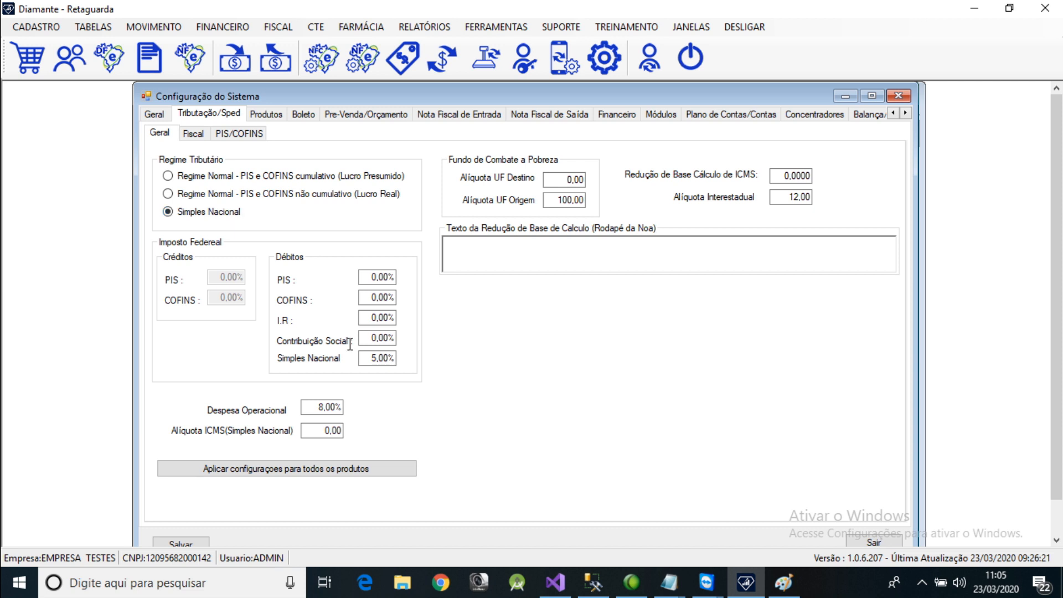
{"action": "left_click", "coordinate": [387, 358]}
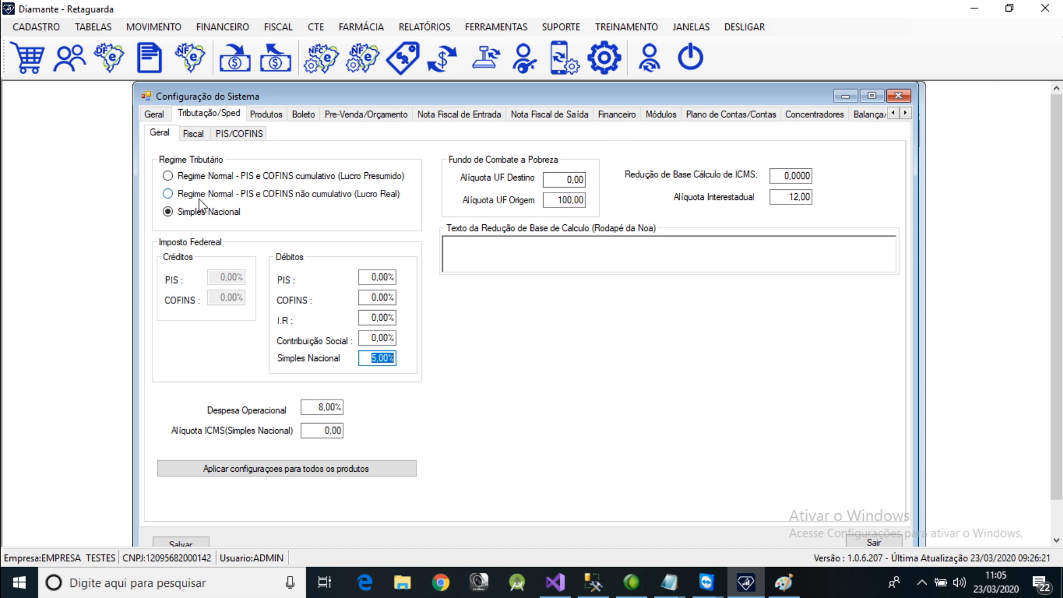
{"action": "left_click", "coordinate": [314, 409]}
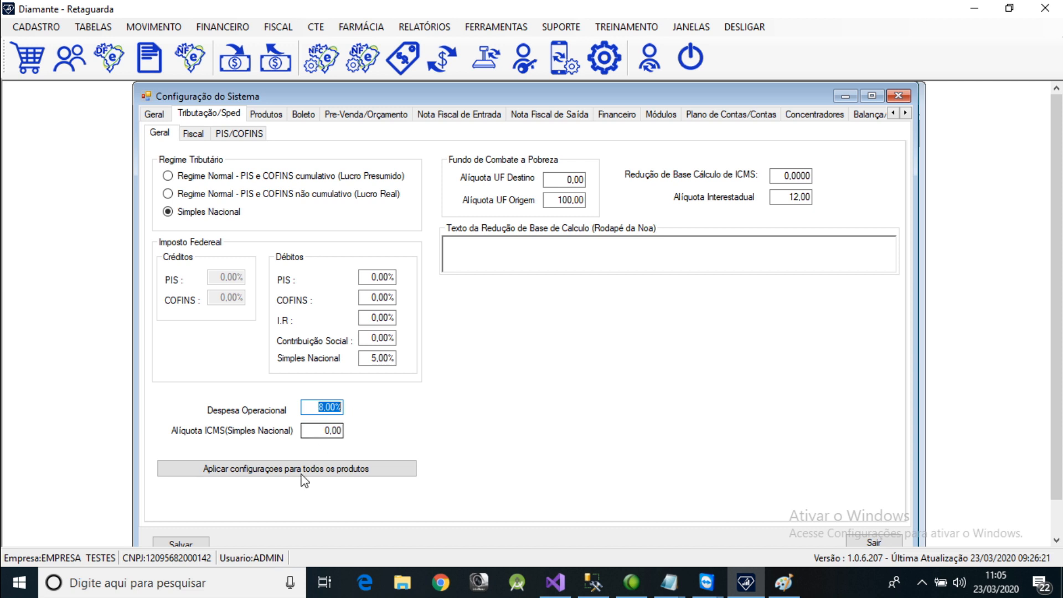
{"action": "left_click", "coordinate": [191, 539]}
{"action": "left_click", "coordinate": [558, 346]}
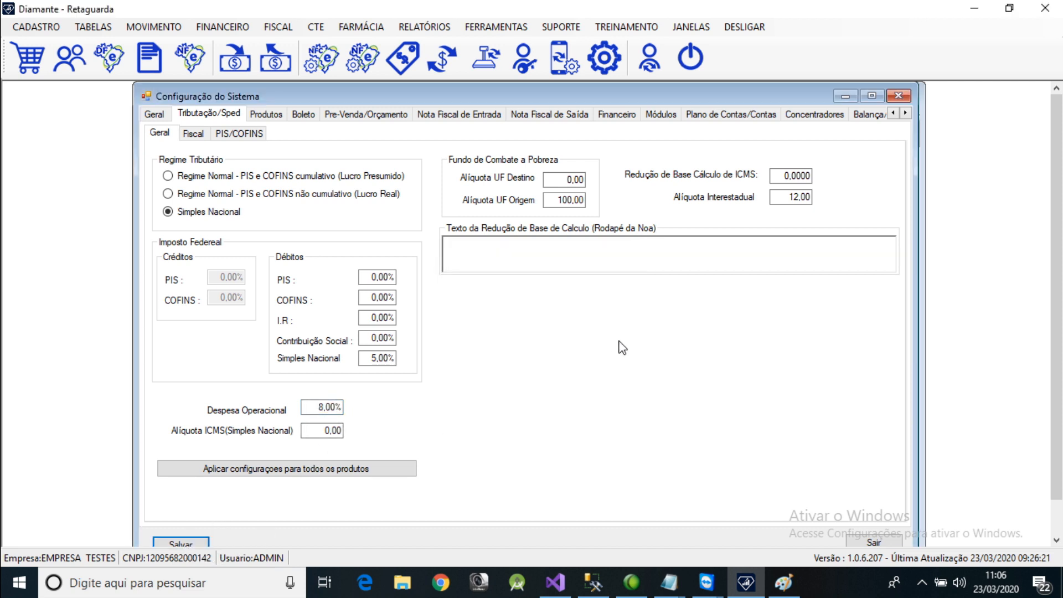
{"action": "left_click", "coordinate": [594, 345]}
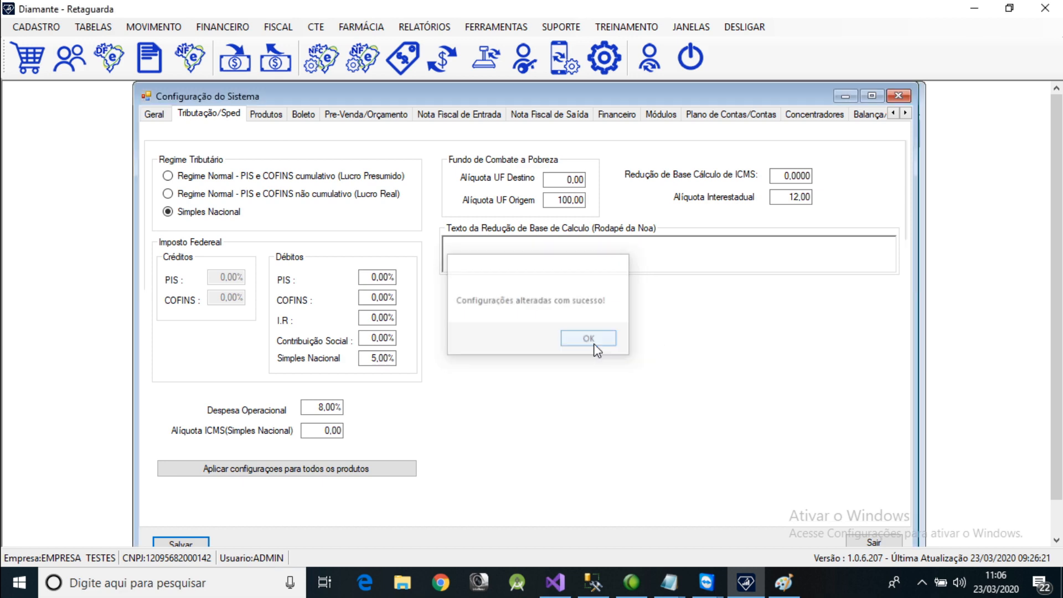
{"action": "left_click", "coordinate": [904, 97]}
- Start a new item on the purchase invoice and select the product TESTE FORMACAO PRECO VENDA by searching its description
{"action": "left_click", "coordinate": [332, 537]}
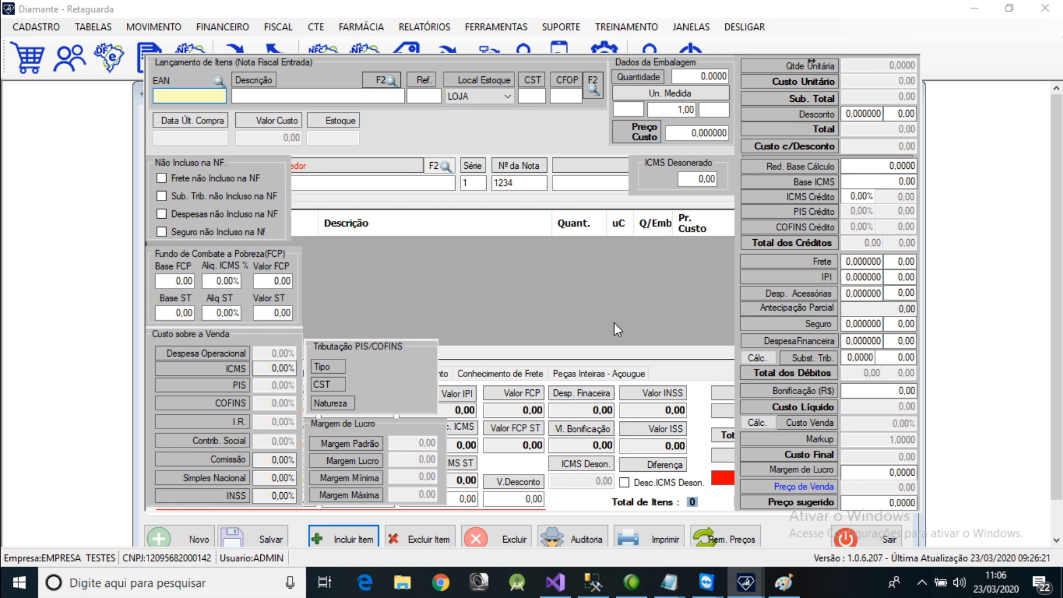
{"action": "key", "text": "Tab"}
{"action": "type", "text": "TESTE"}
{"action": "key", "text": "Return"}
{"action": "key", "text": "End"}
{"action": "type", "text": "F"}
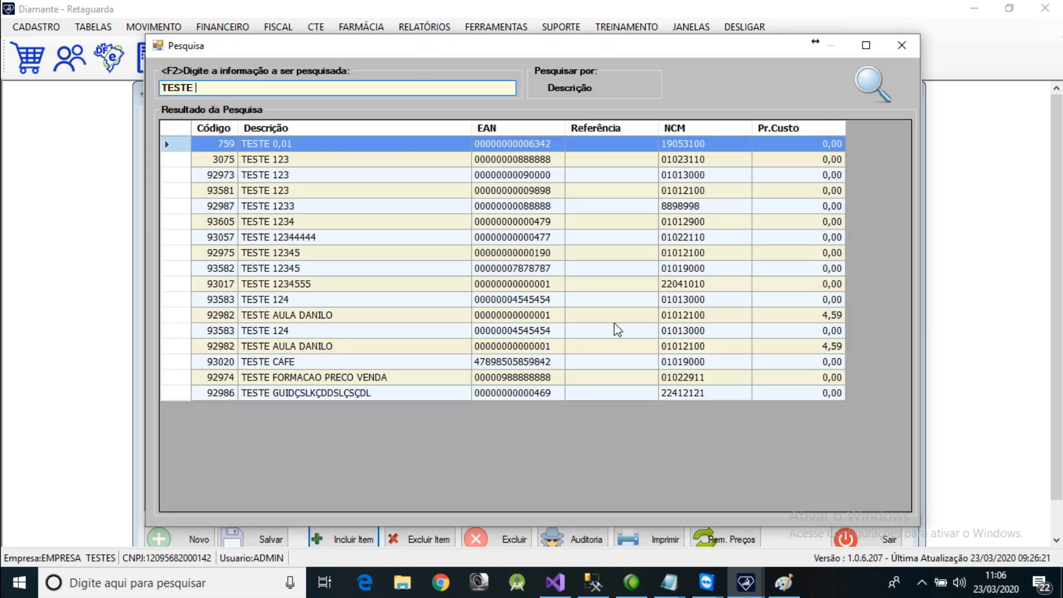
{"action": "key", "text": "Return"}
{"action": "key", "text": "Tab"}
{"action": "key", "text": "Tab"}
{"action": "key", "text": "Tab"}
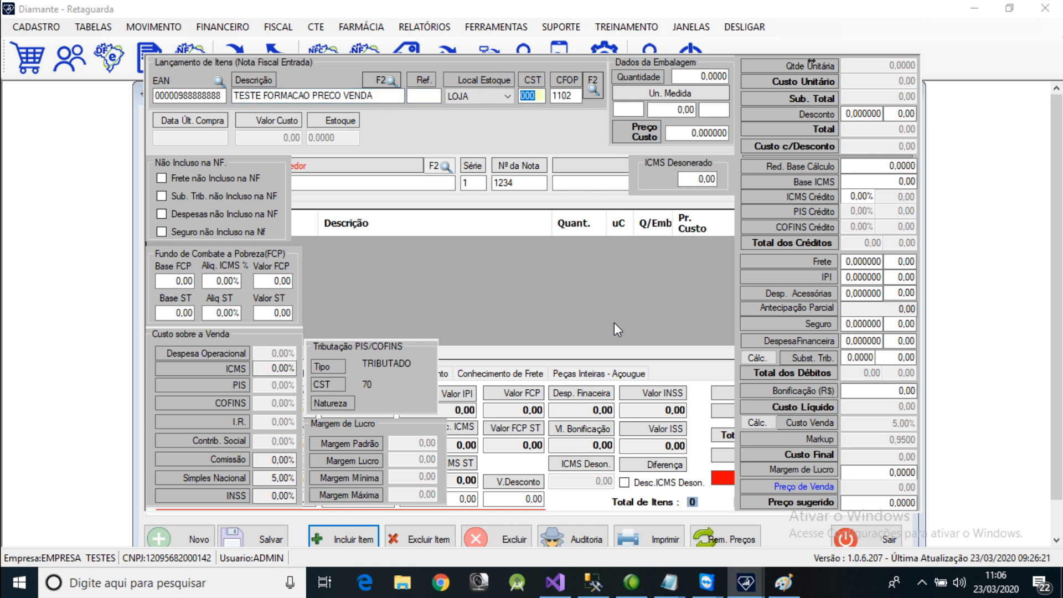
- Enter the item's packaging as quantity 1, unit CX containing 10 UN, with a cost price of 10
{"action": "type", "text": "1"}
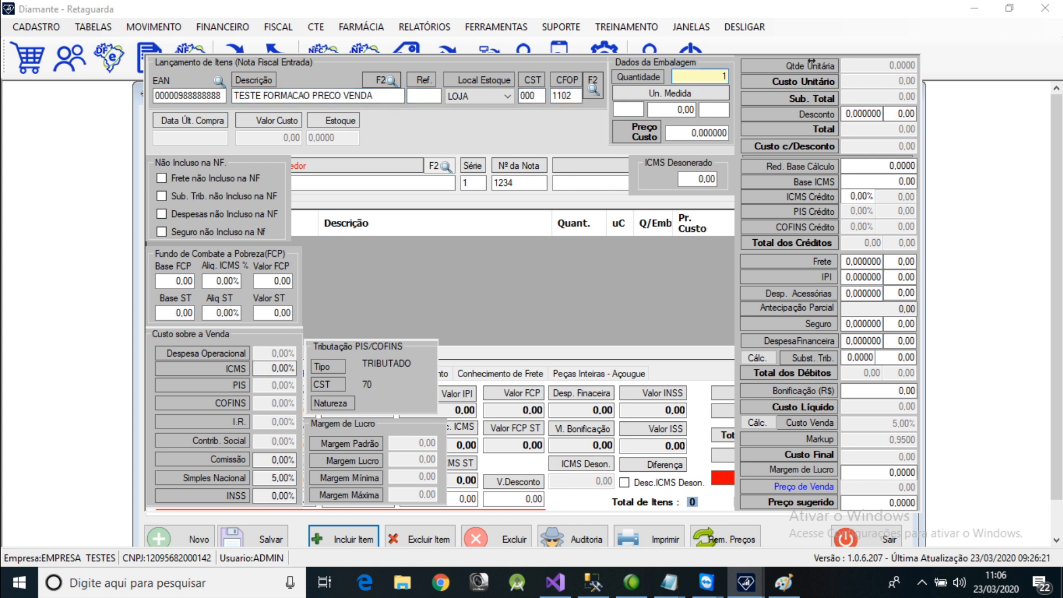
{"action": "key", "text": "Tab"}
{"action": "type", "text": "CX"}
{"action": "key", "text": "Tab"}
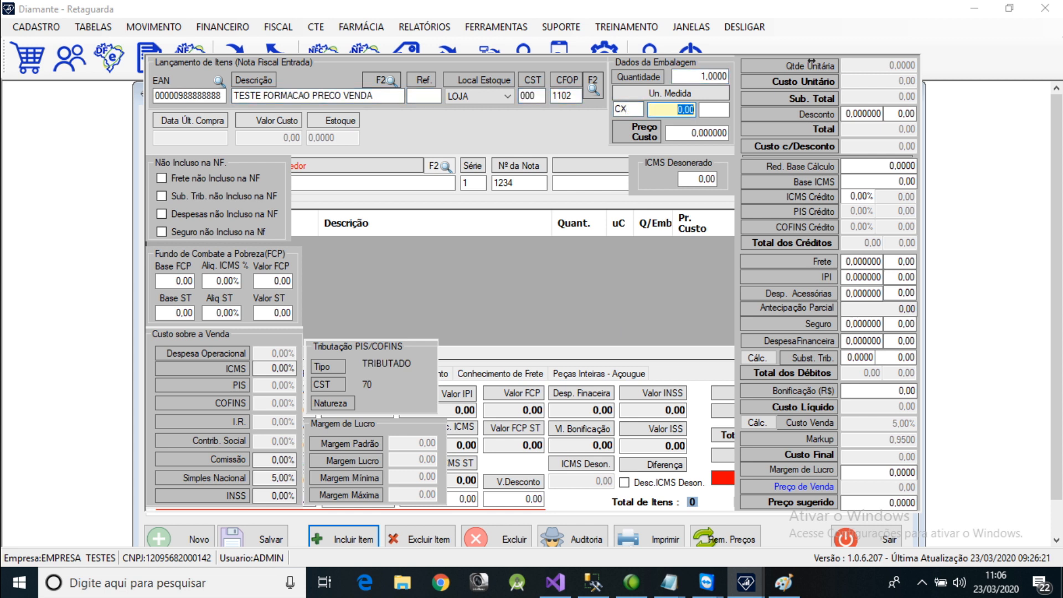
{"action": "type", "text": "10"}
{"action": "key", "text": "Tab"}
{"action": "type", "text": "UN"}
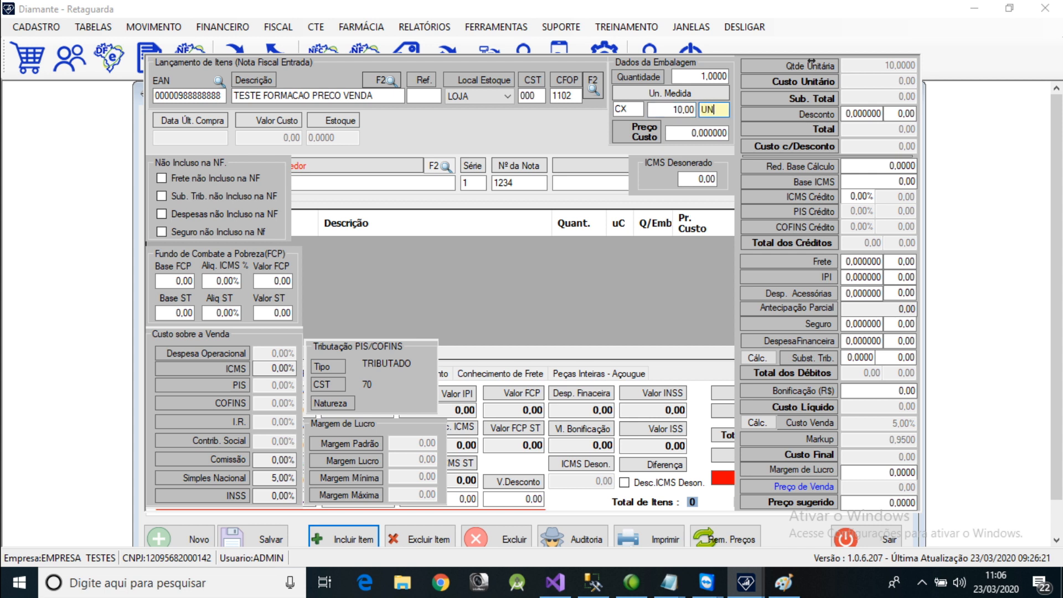
{"action": "key", "text": "Tab"}
{"action": "type", "text": "10"}
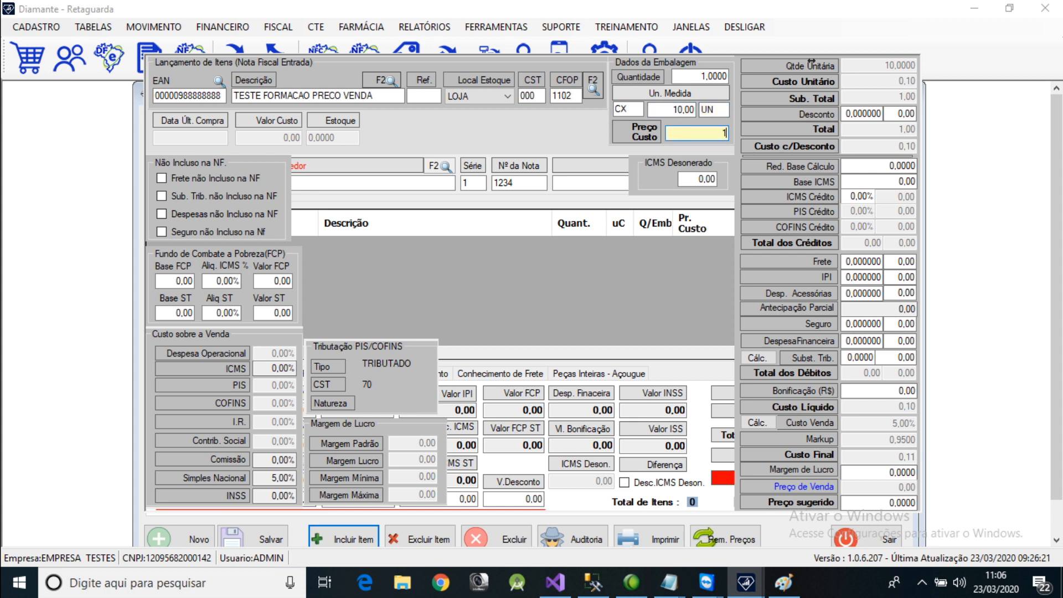
{"action": "key", "text": "Tab"}
- Skip the item's discount and ICMS credit values and set the freight (Frete) rate to 5%
{"action": "key", "text": "Tab"}
{"action": "key", "text": "Tab"}
{"action": "key", "text": "Tab"}
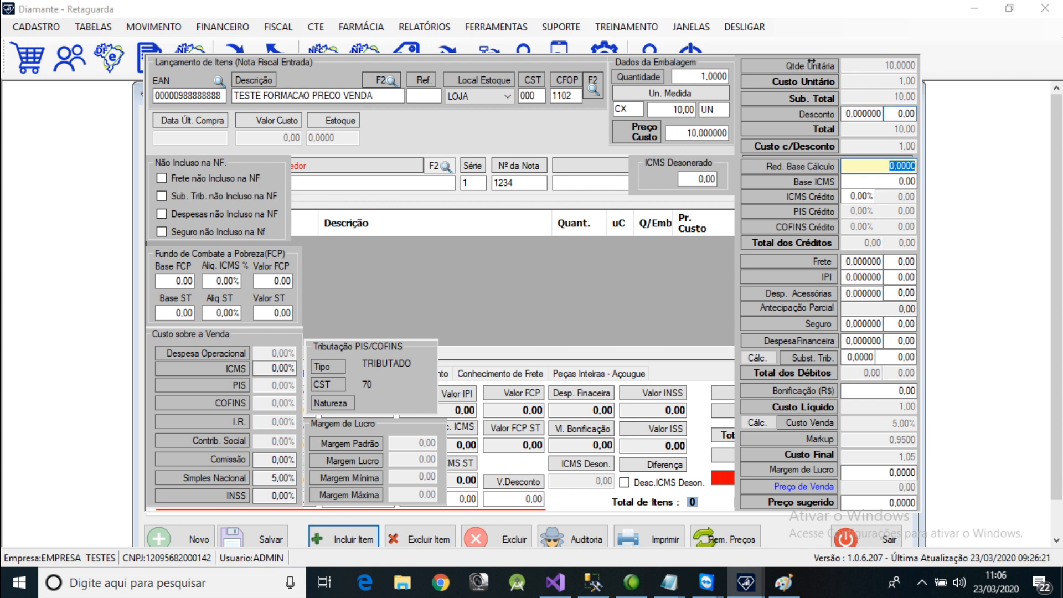
{"action": "key", "text": "Tab"}
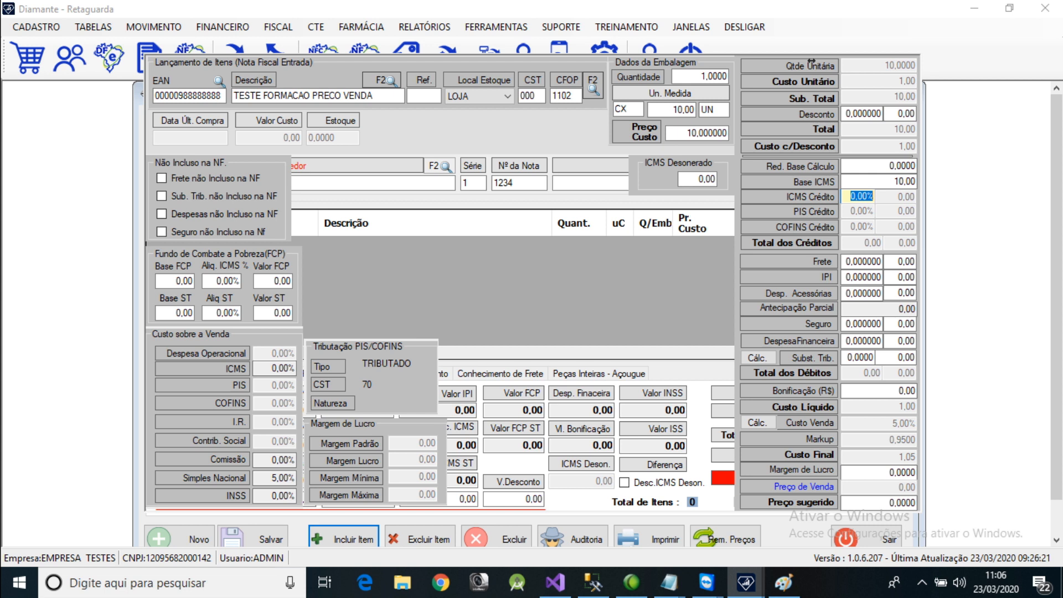
{"action": "key", "text": "Return"}
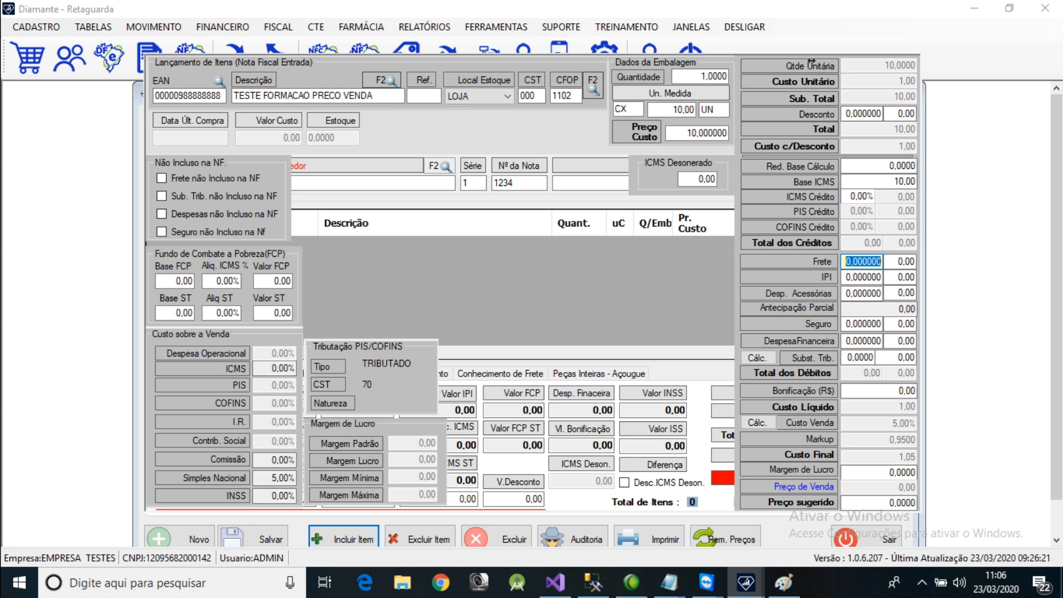
{"action": "type", "text": "5"}
{"action": "key", "text": "Return"}
{"action": "key", "text": "Return"}
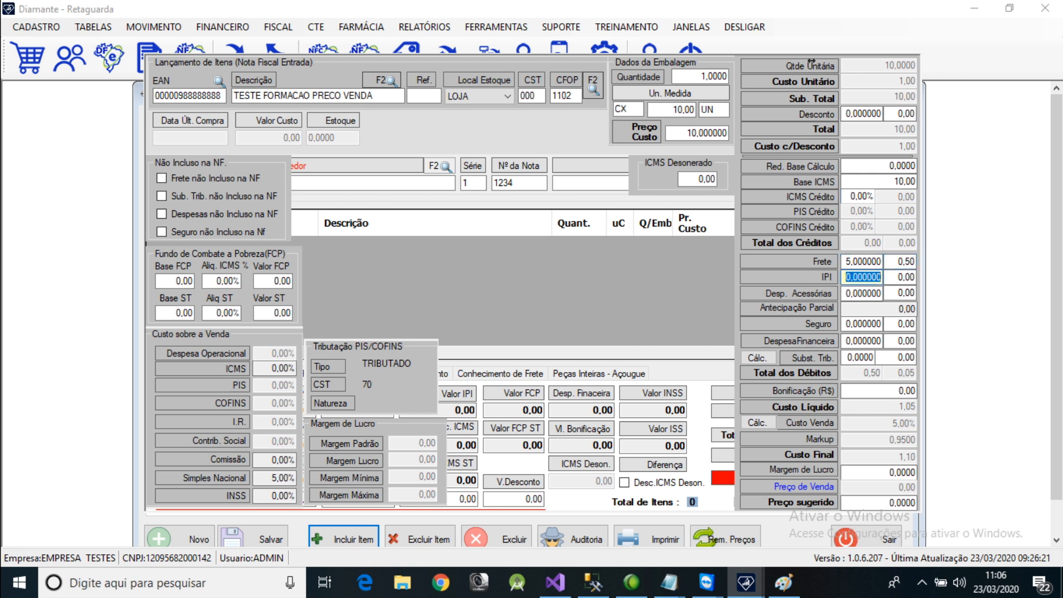
- Skip the item's IPI and set the accessory expenses (Desp. Acessórias) rate to 5%
{"action": "key", "text": "Return"}
{"action": "key", "text": "Return"}
{"action": "type", "text": "5"}
{"action": "key", "text": "Return"}
{"action": "key", "text": "Return"}
{"action": "key", "text": "Return"}
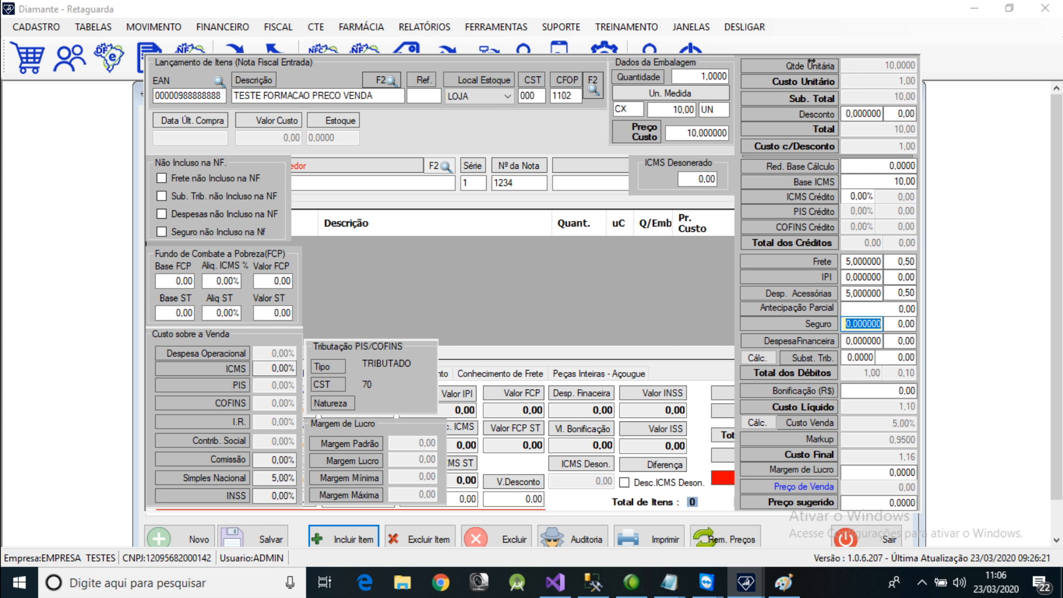
- Skip the item's insurance (Seguro), financial expense, tax substitution and bonus (Bonificação) values to reach the profit margin (Margem de Lucro)
{"action": "key", "text": "Return"}
{"action": "key", "text": "Return"}
{"action": "key", "text": "Return"}
{"action": "key", "text": "Return"}
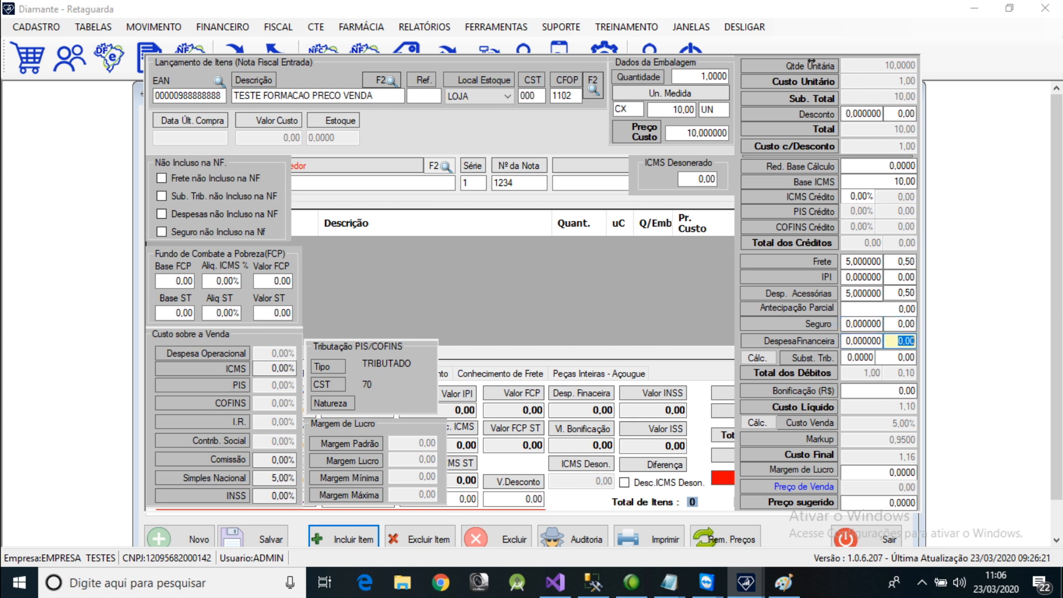
{"action": "key", "text": "Return"}
{"action": "key", "text": "Return"}
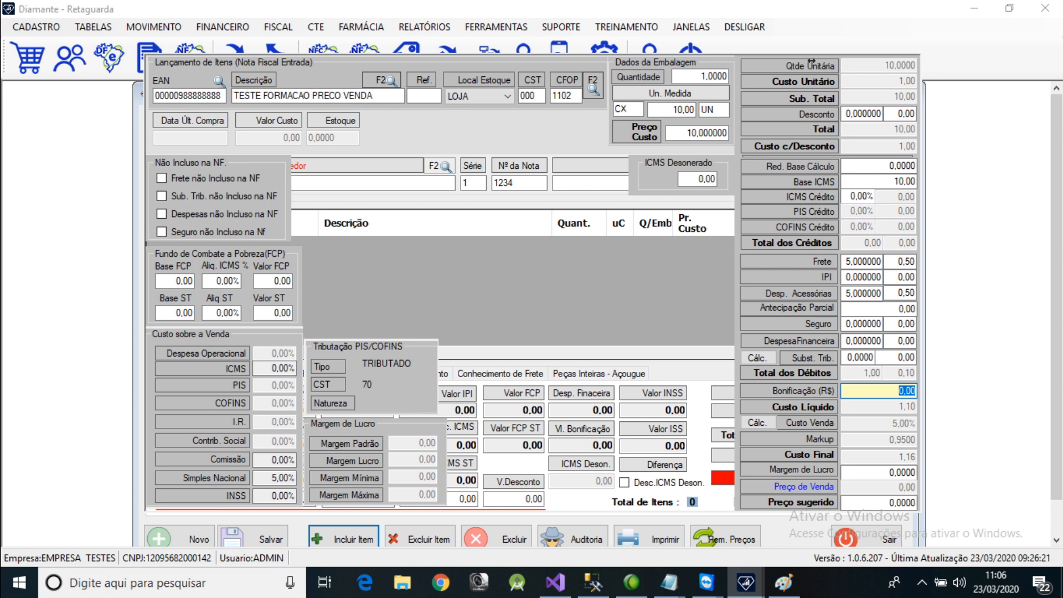
{"action": "key", "text": "Return"}
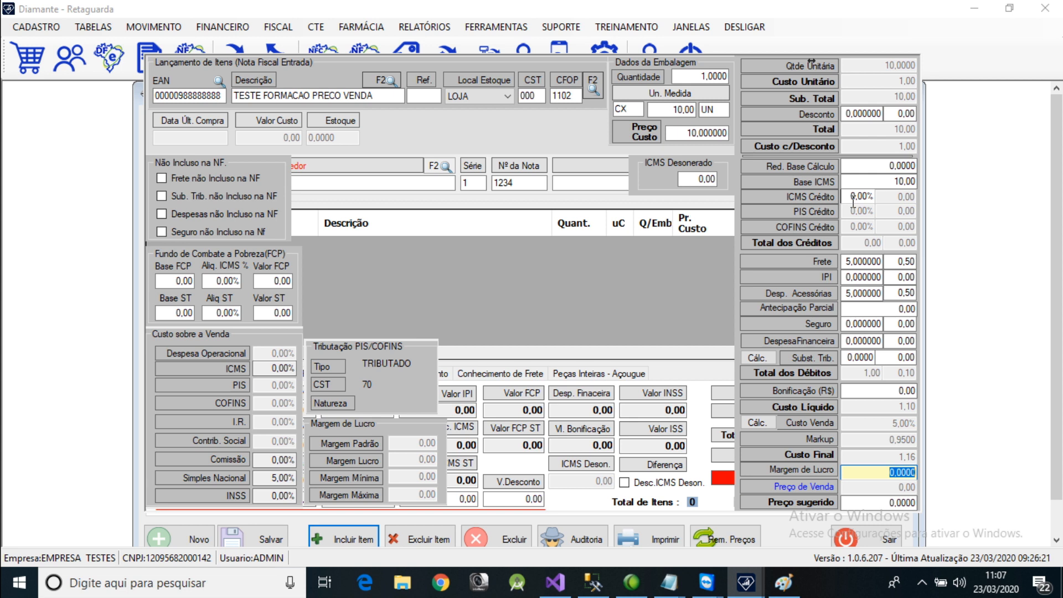
- Review the item's accessory expenses, insurance and discount fields that make up the product cost
{"action": "left_click", "coordinate": [859, 292]}
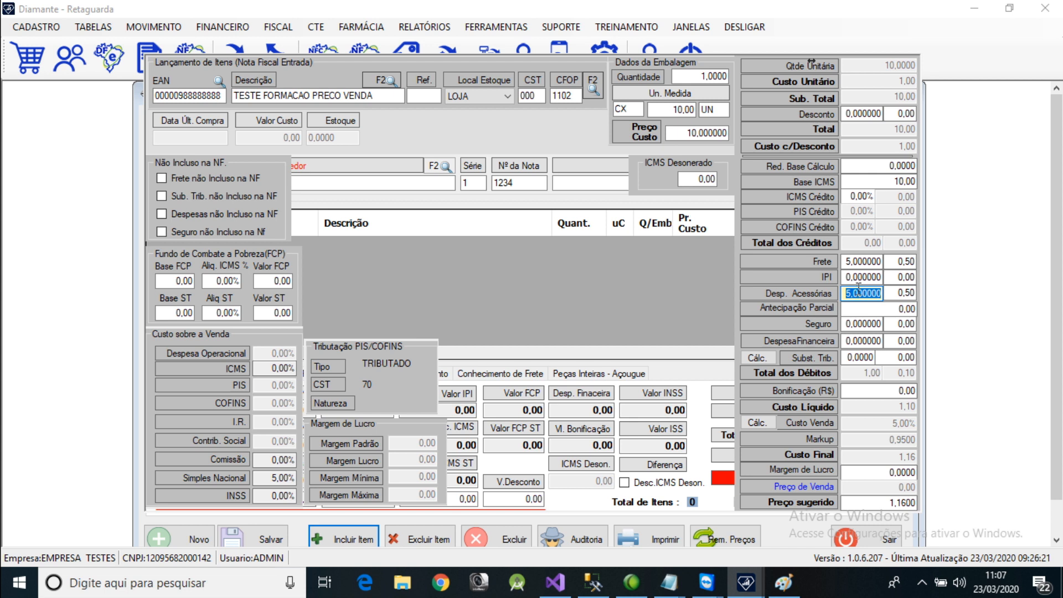
{"action": "left_click", "coordinate": [866, 324]}
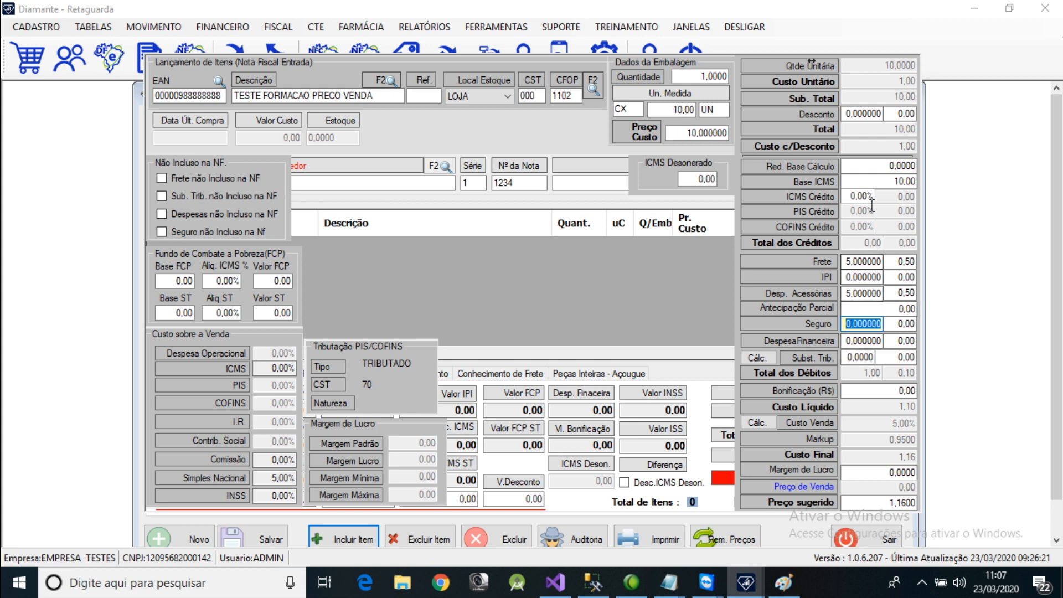
{"action": "left_click", "coordinate": [874, 114]}
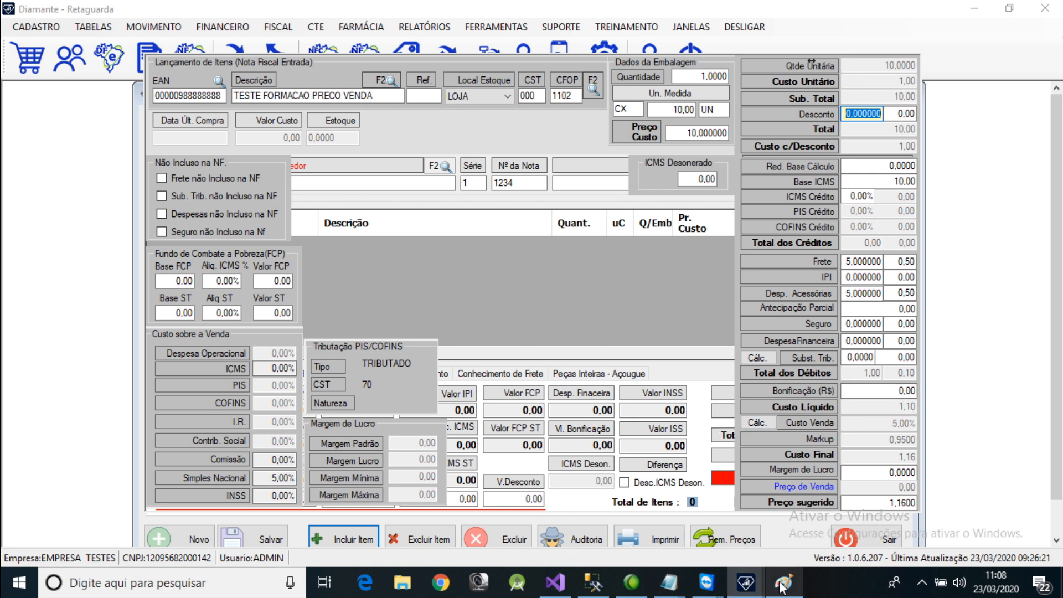
- Switch to the annotated cost screenshot in Paint and outline the Custo Fornecedor section with a rectangle
{"action": "mouse_move", "coordinate": [783, 585]}
{"action": "left_click", "coordinate": [803, 525]}
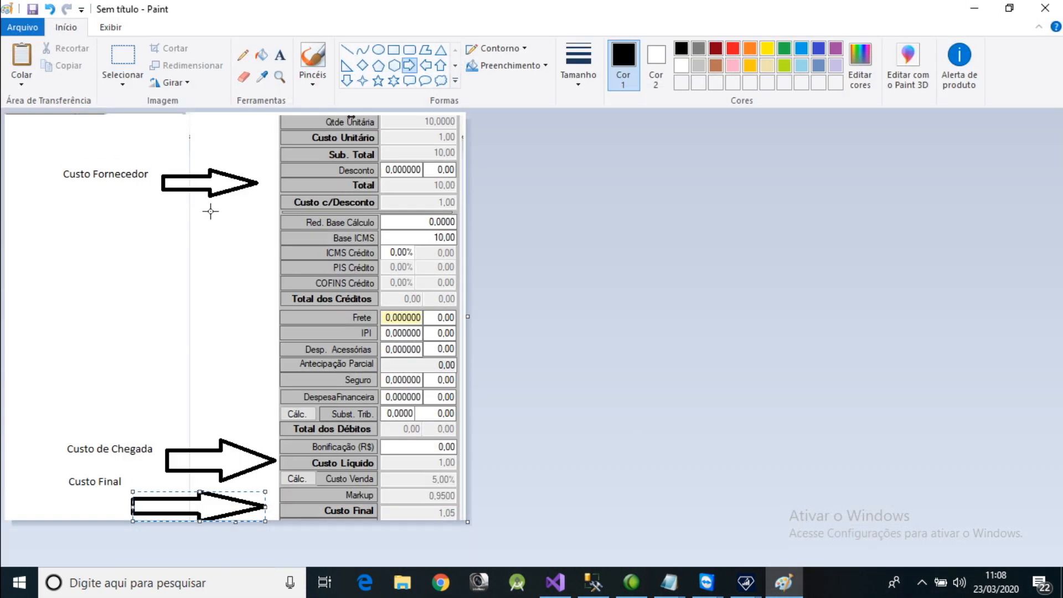
{"action": "left_click_drag", "start_coordinate": [42, 158], "coordinate": [152, 195]}
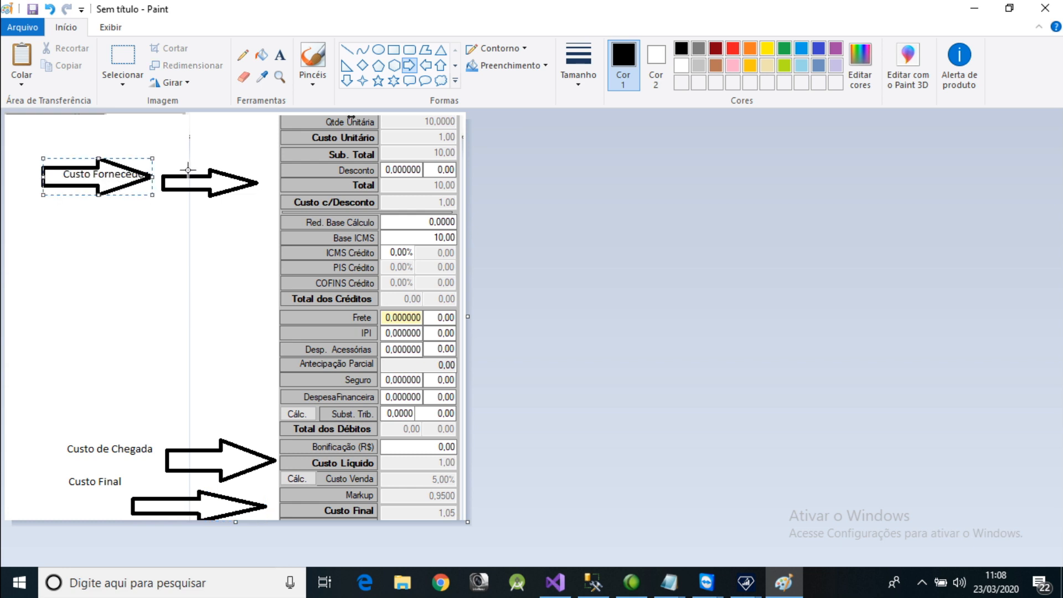
{"action": "key", "text": "ctrl+z"}
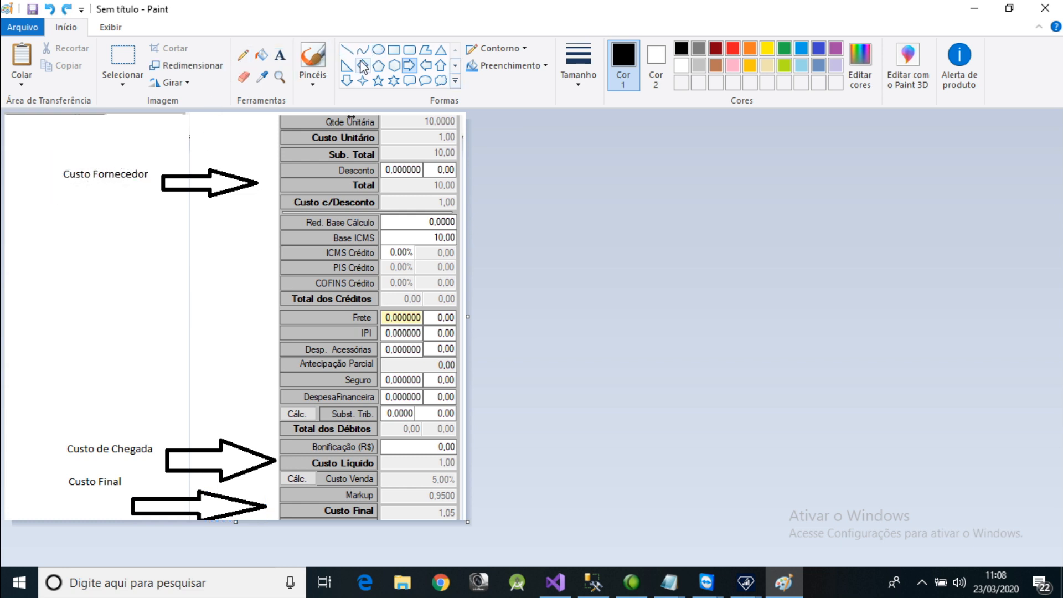
{"action": "left_click", "coordinate": [393, 50]}
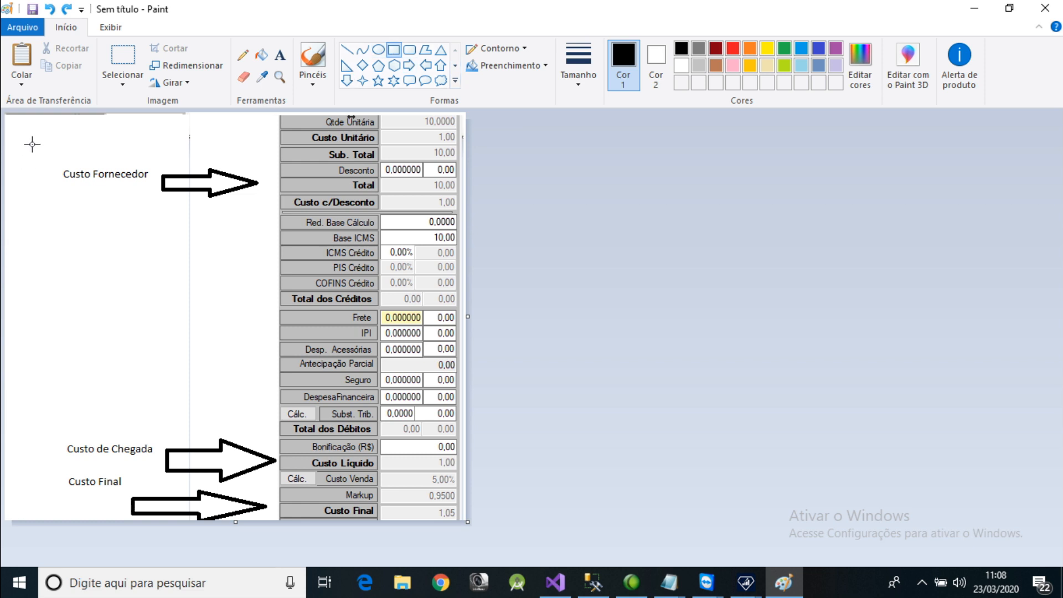
{"action": "mouse_move", "coordinate": [34, 122]}
{"action": "left_mouse_down"}
{"action": "mouse_move", "coordinate": [75, 163]}
{"action": "mouse_move", "coordinate": [249, 209]}
{"action": "mouse_move", "coordinate": [472, 210]}
{"action": "left_mouse_up"}
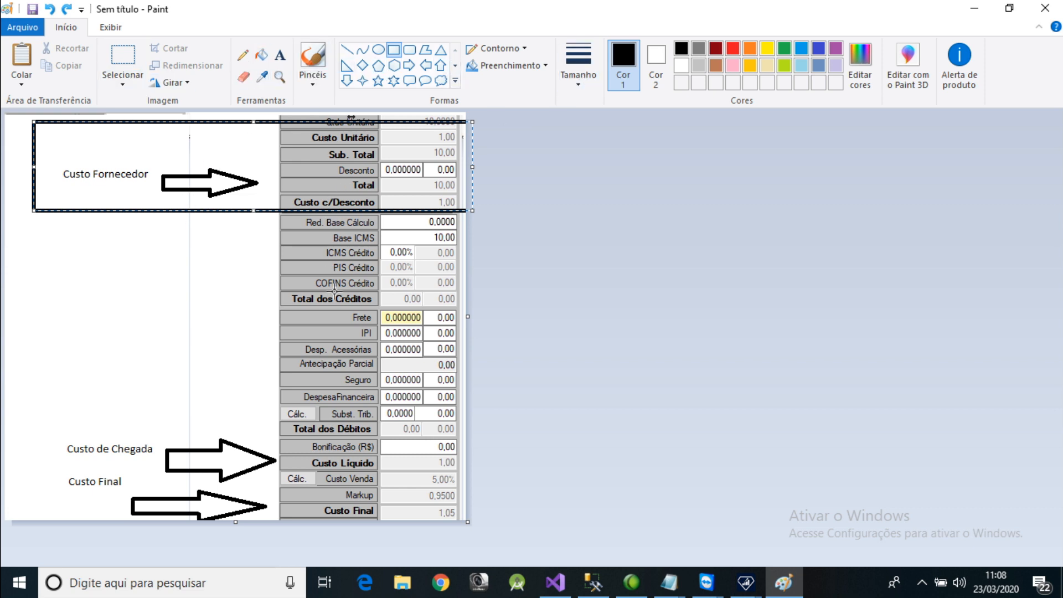
- Outline the Custo de Chegada area, the fields from Red. Base Cálculo to Subst. Trib., and the Custo Líquido value with rectangles
{"action": "left_click_drag", "start_coordinate": [23, 424], "coordinate": [469, 477]}
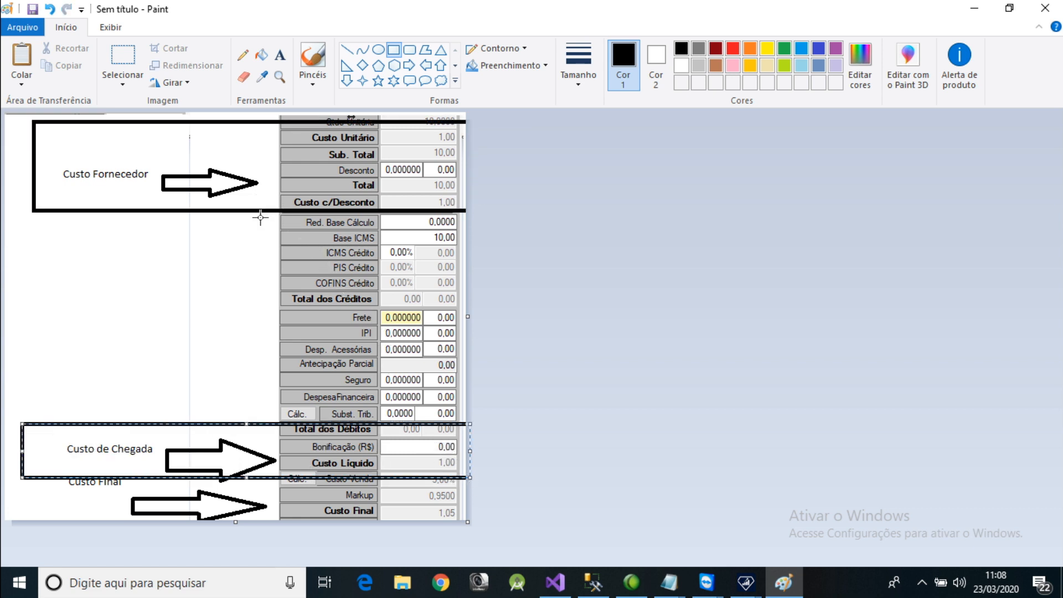
{"action": "left_click_drag", "start_coordinate": [256, 211], "coordinate": [494, 422]}
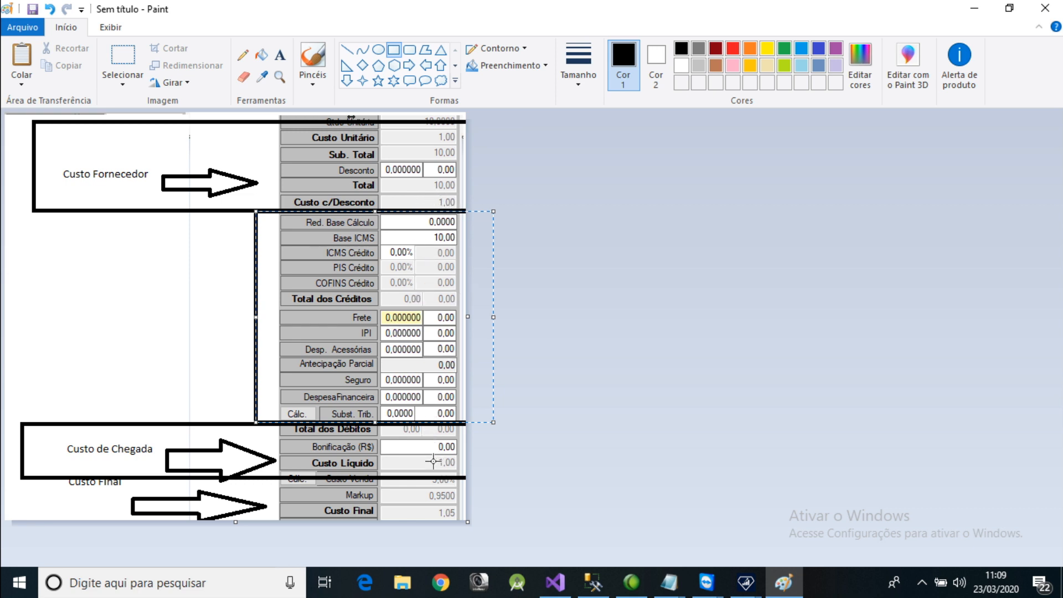
{"action": "left_click_drag", "start_coordinate": [412, 457], "coordinate": [465, 472]}
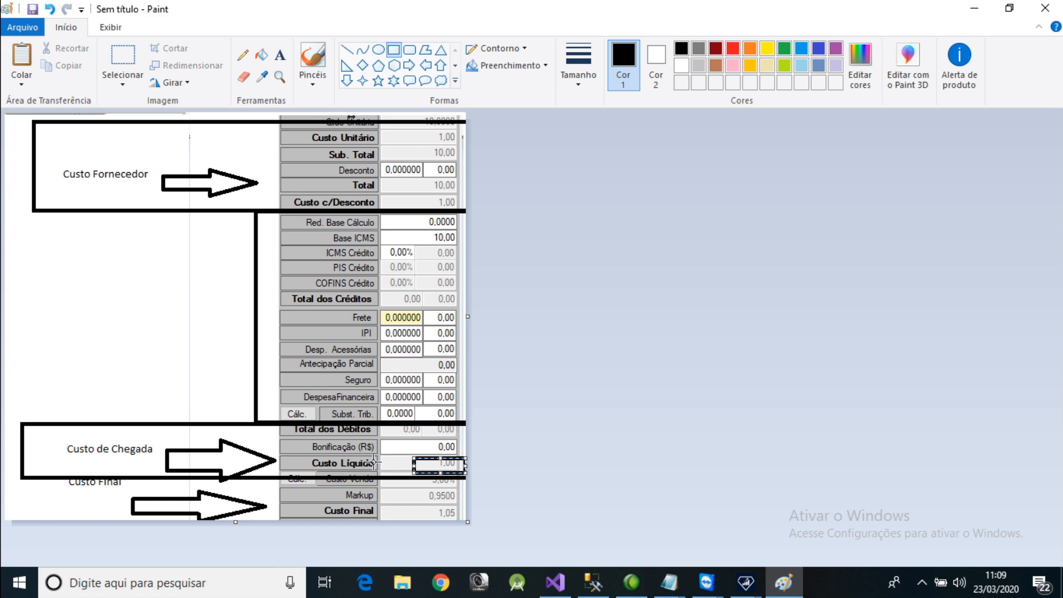
- Compare the invoice item's Custo Líquido and Custo Final in Diamante with the annotated cost diagram in Paint
{"action": "left_click", "coordinate": [746, 582]}
{"action": "left_click", "coordinate": [829, 453]}
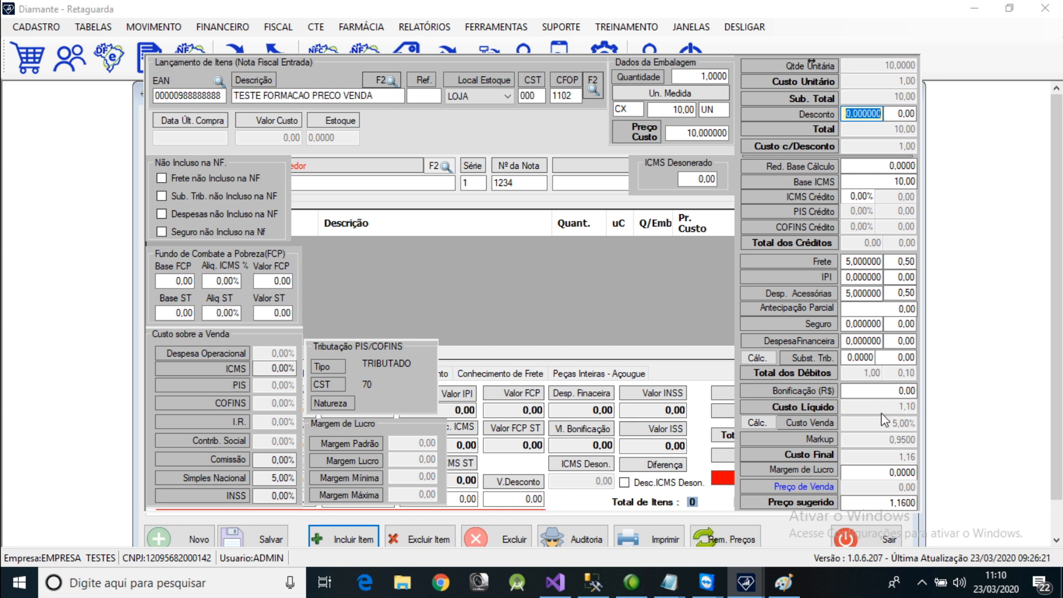
{"action": "left_click", "coordinate": [783, 581]}
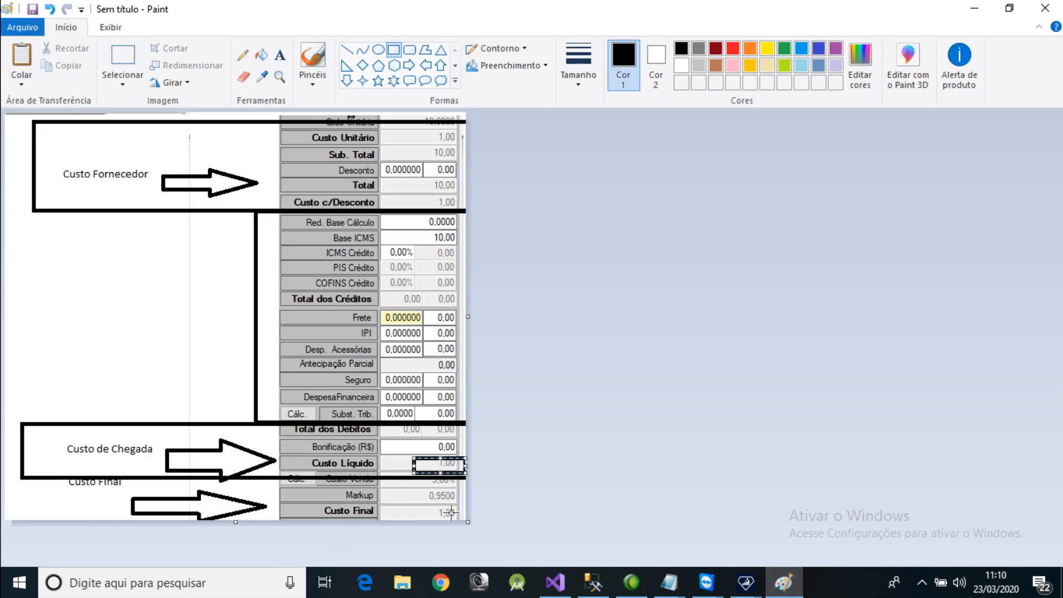
{"action": "left_click", "coordinate": [745, 581]}
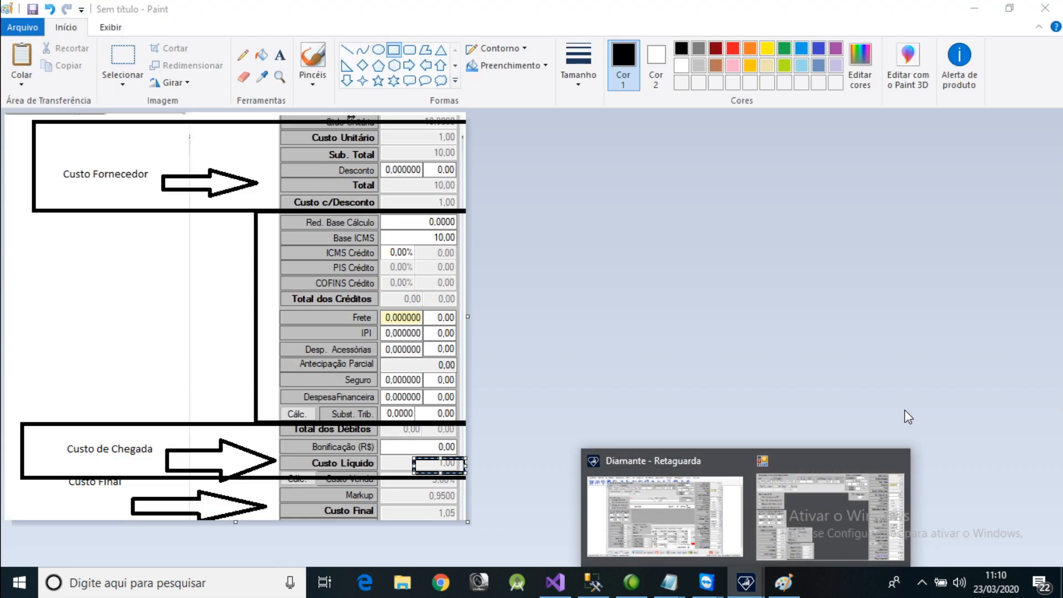
{"action": "left_click", "coordinate": [847, 470]}
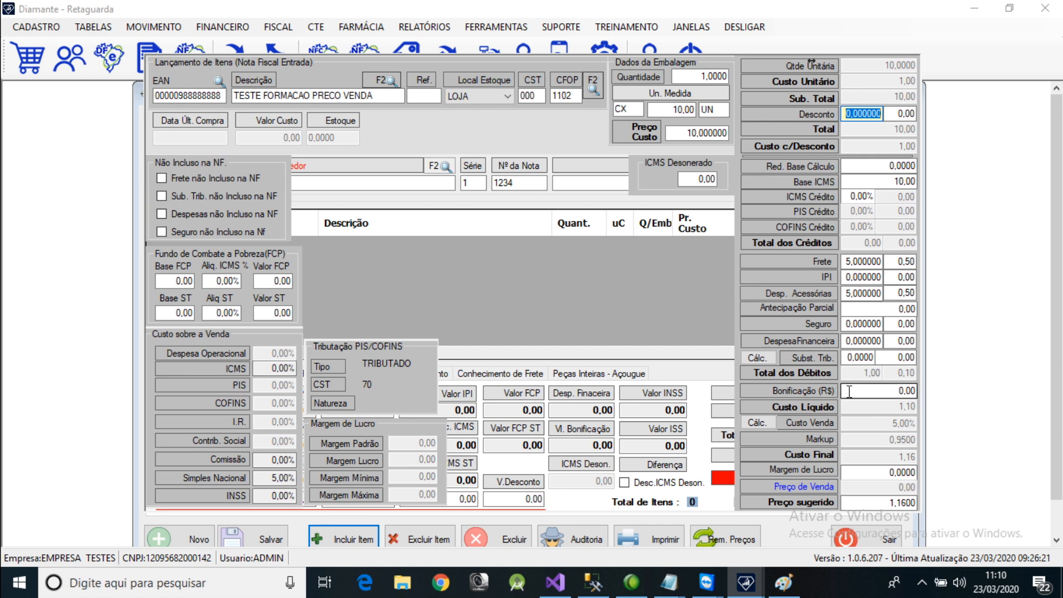
- Open the item's product record, examine its operating expense and net cost fields under Custos, and return to the invoice item
{"action": "key", "text": "F3"}
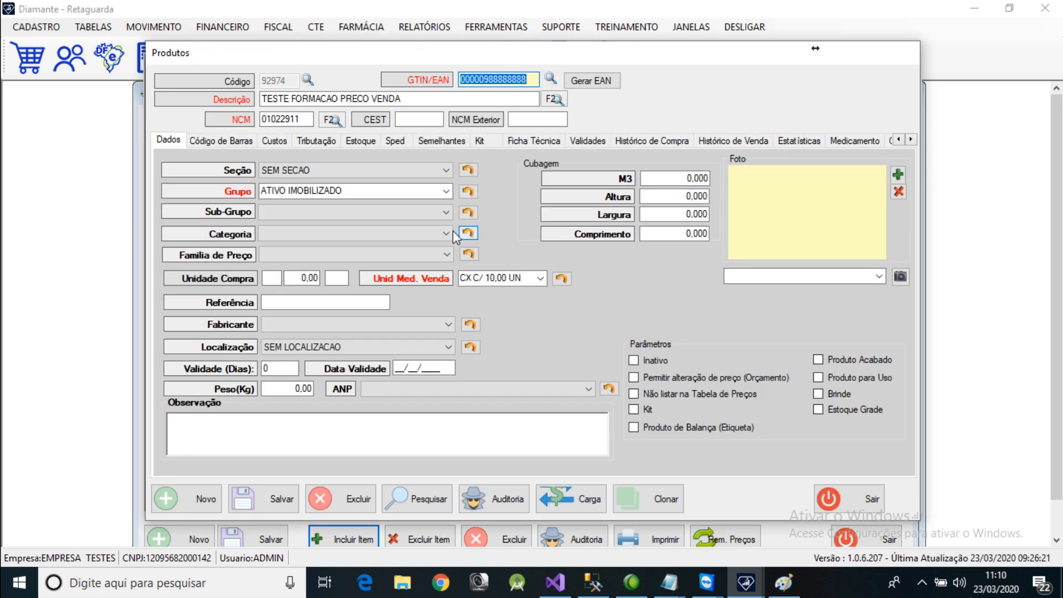
{"action": "left_click", "coordinate": [279, 140]}
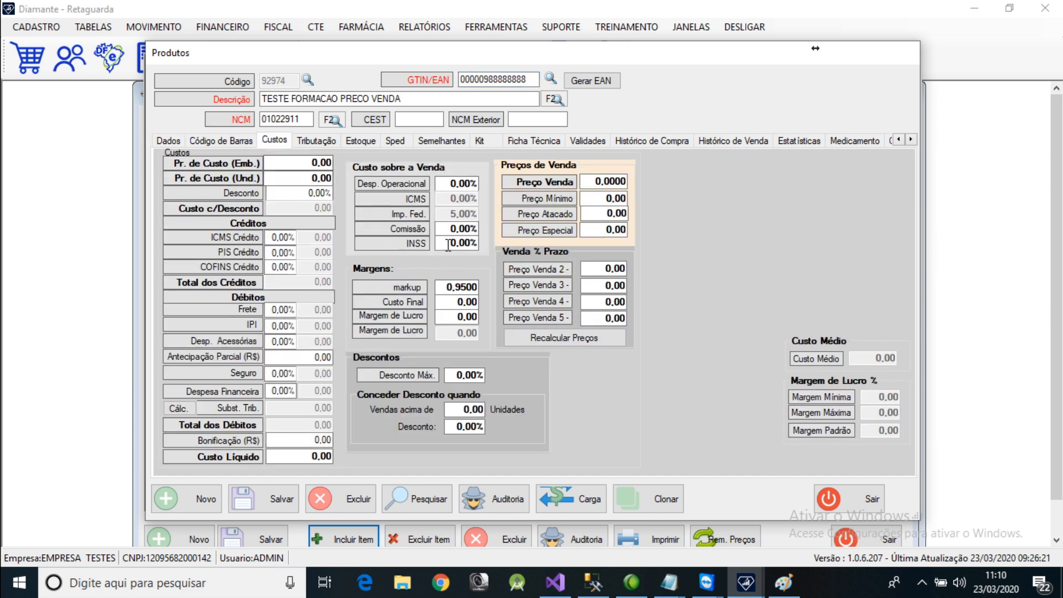
{"action": "left_click", "coordinate": [453, 183]}
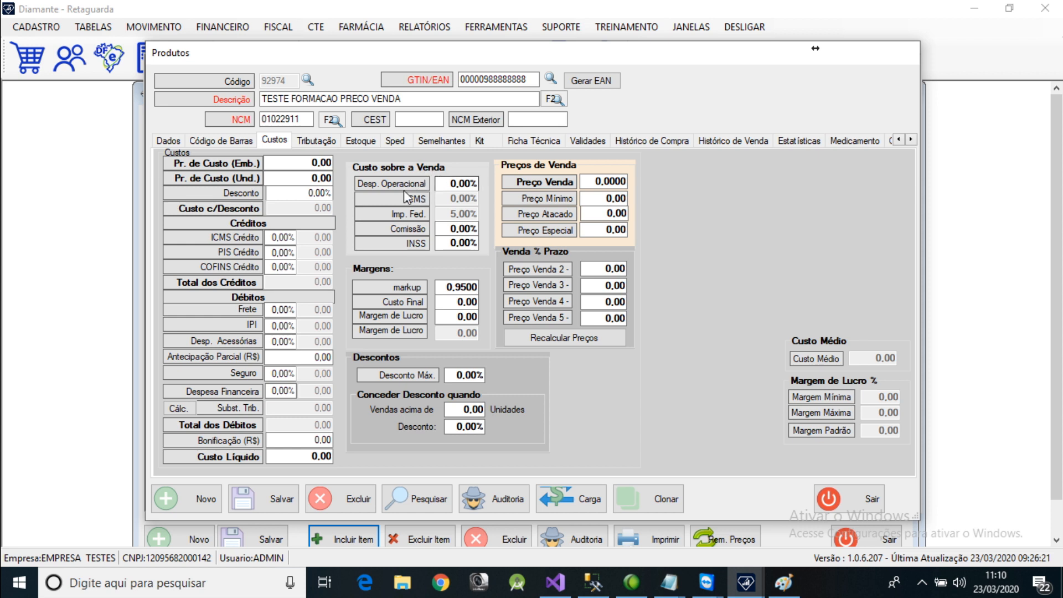
{"action": "double_click", "coordinate": [461, 182]}
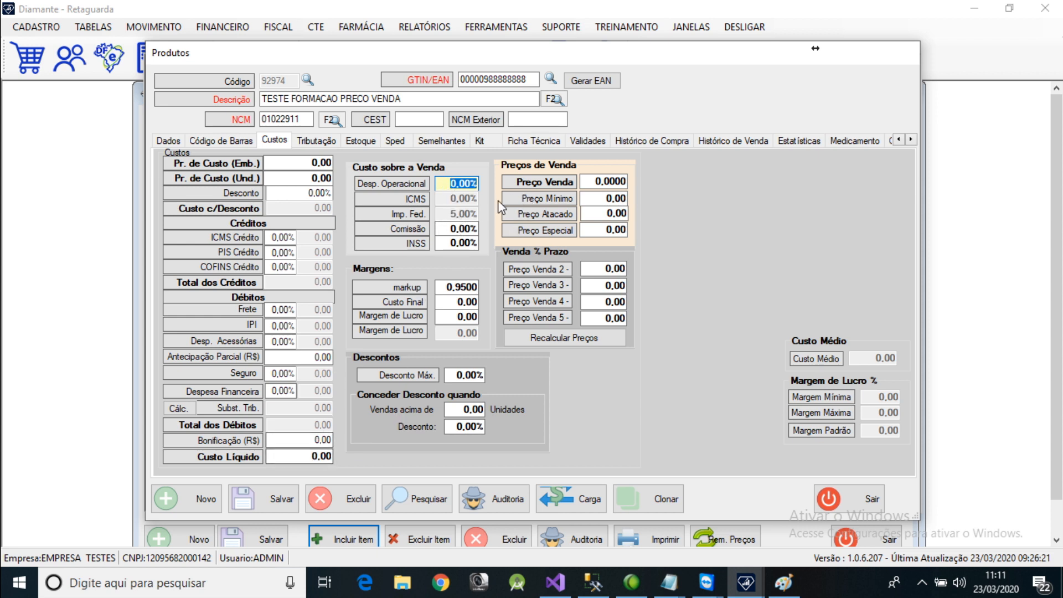
{"action": "left_click", "coordinate": [283, 456]}
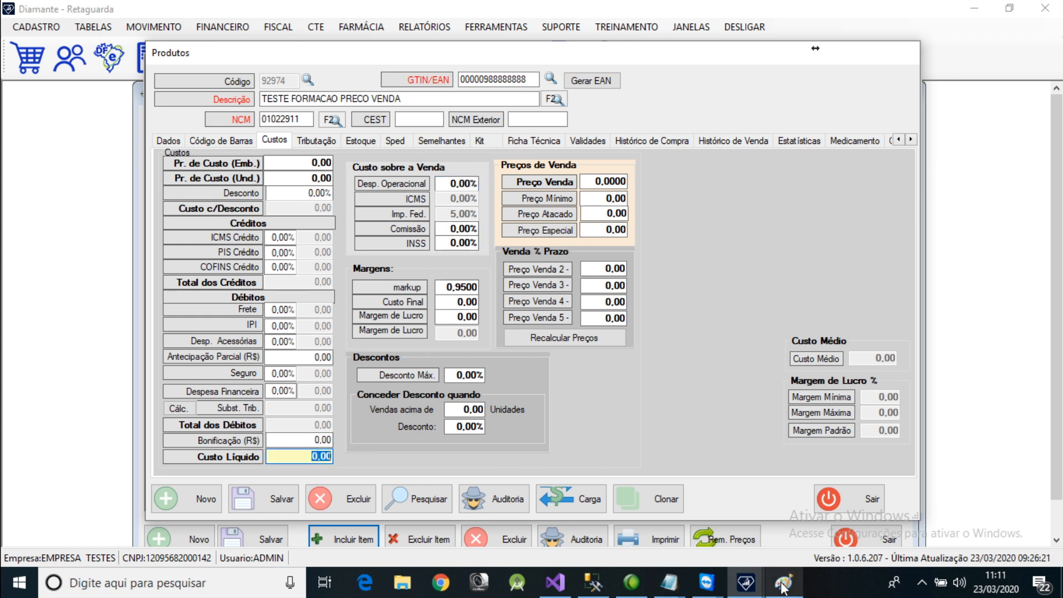
{"action": "left_click", "coordinate": [850, 498]}
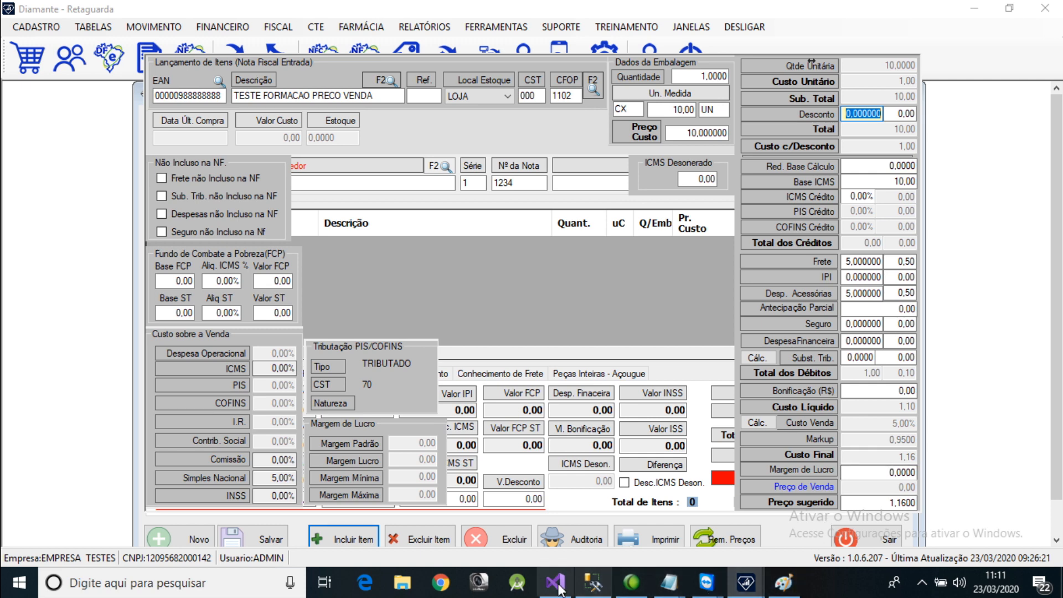
- Open the Windows Calculator and add 5% to 1,10 to check the item's final cost
{"action": "key", "text": "super"}
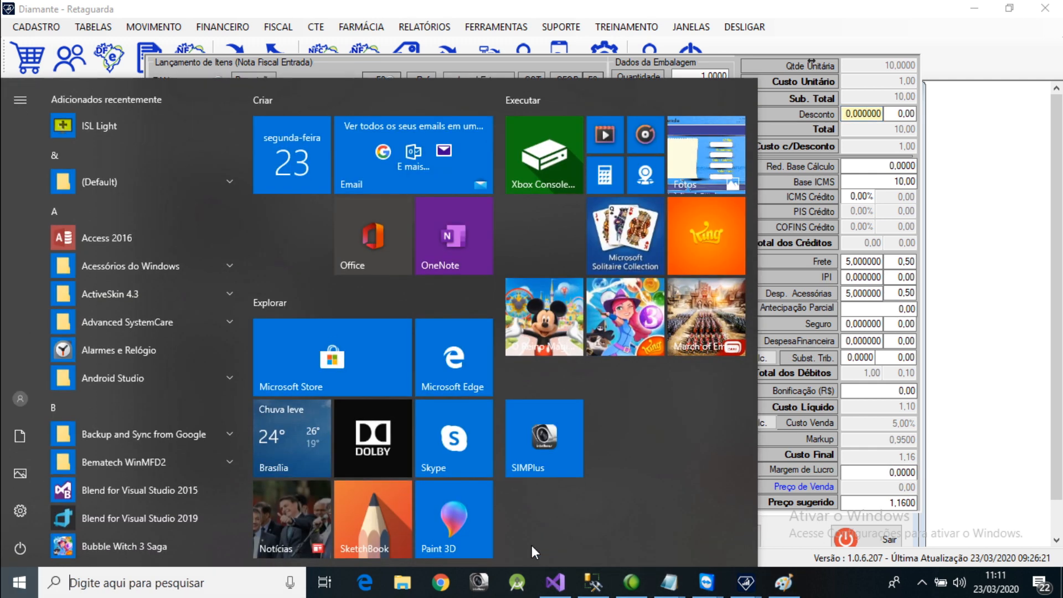
{"action": "type", "text": "CALC"}
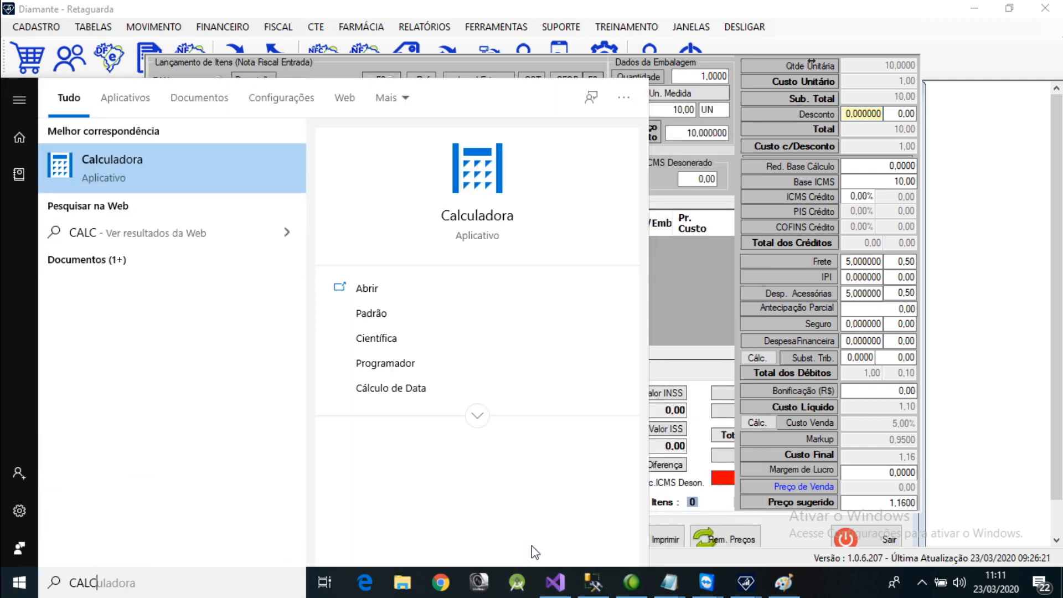
{"action": "key", "text": "Return"}
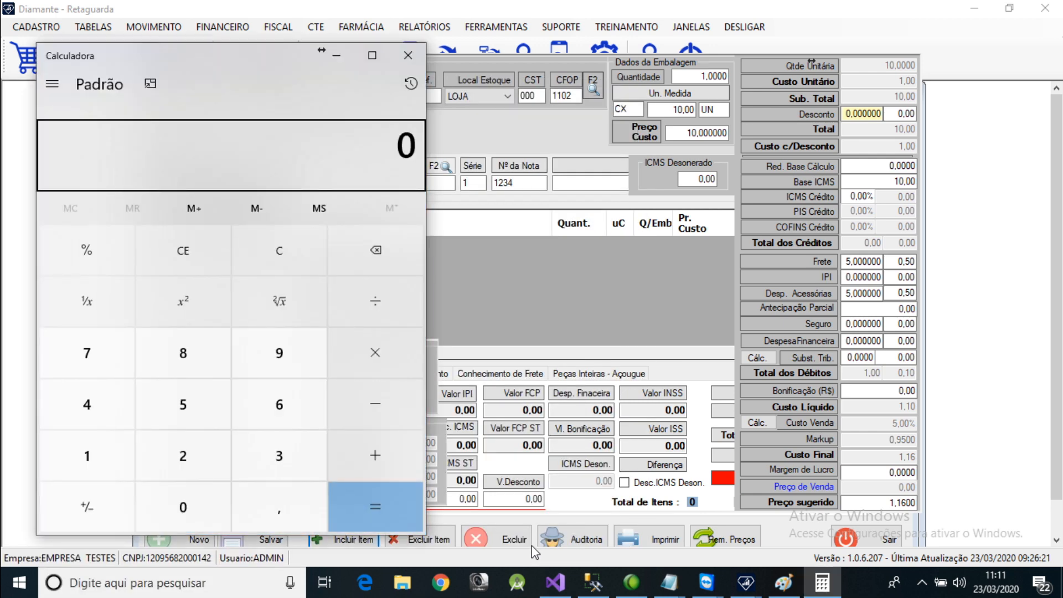
{"action": "type", "text": "1,10"}
{"action": "key", "text": "plus"}
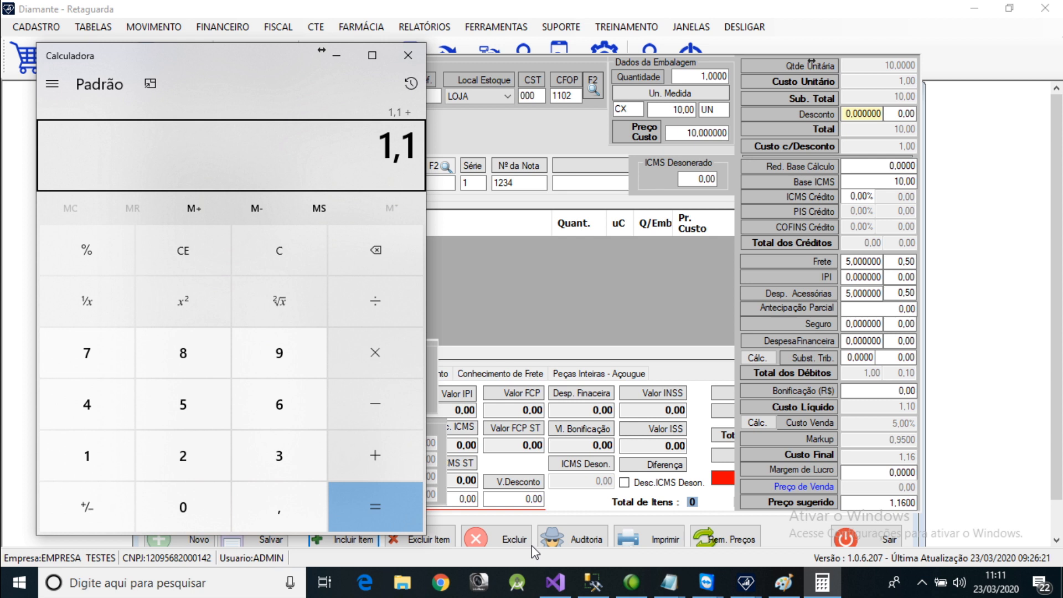
{"action": "type", "text": "5"}
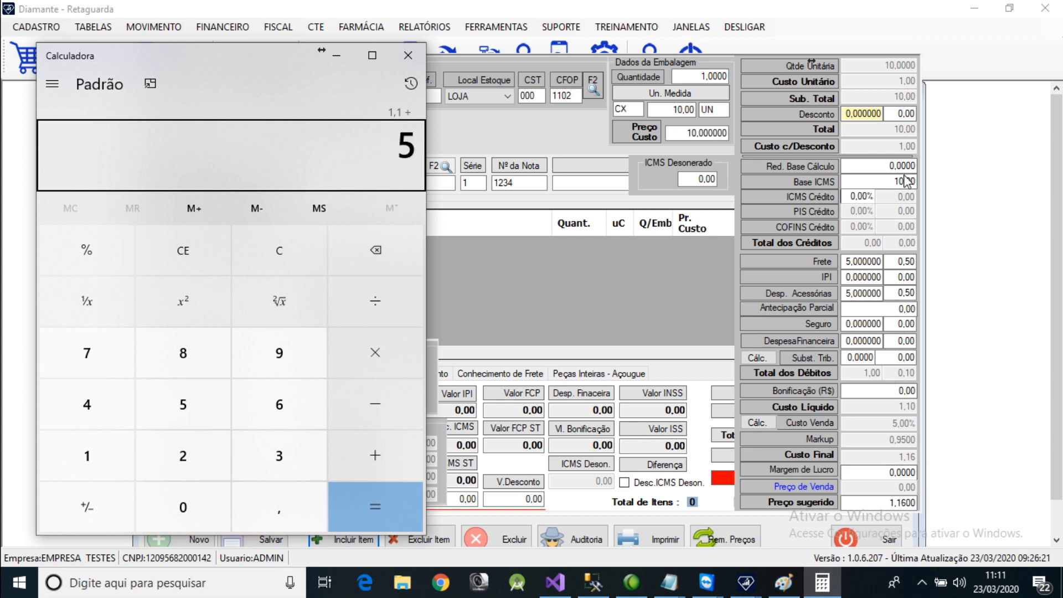
{"action": "left_click", "coordinate": [107, 254]}
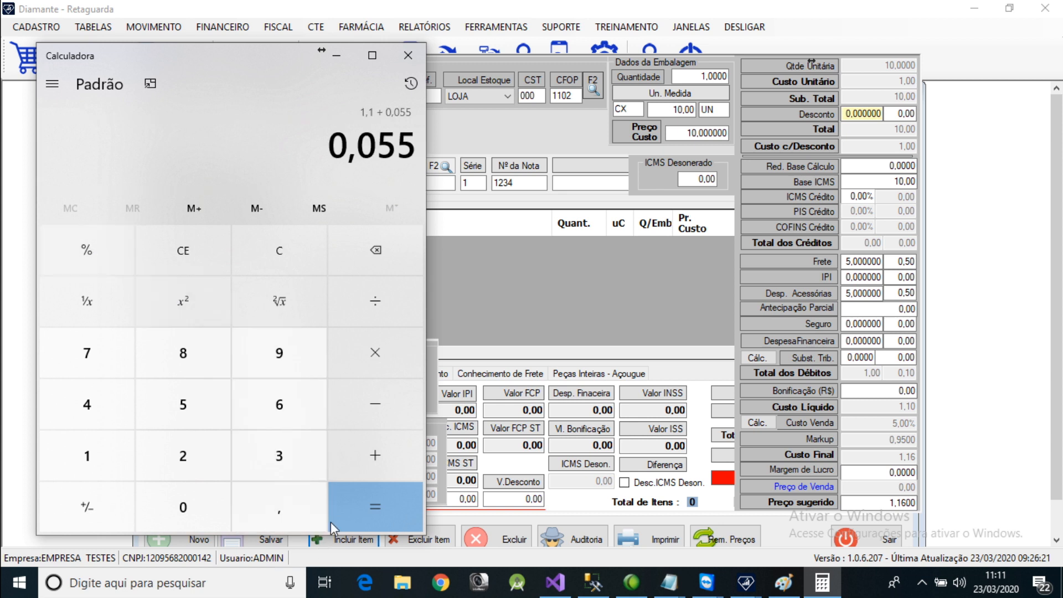
{"action": "left_click", "coordinate": [368, 503]}
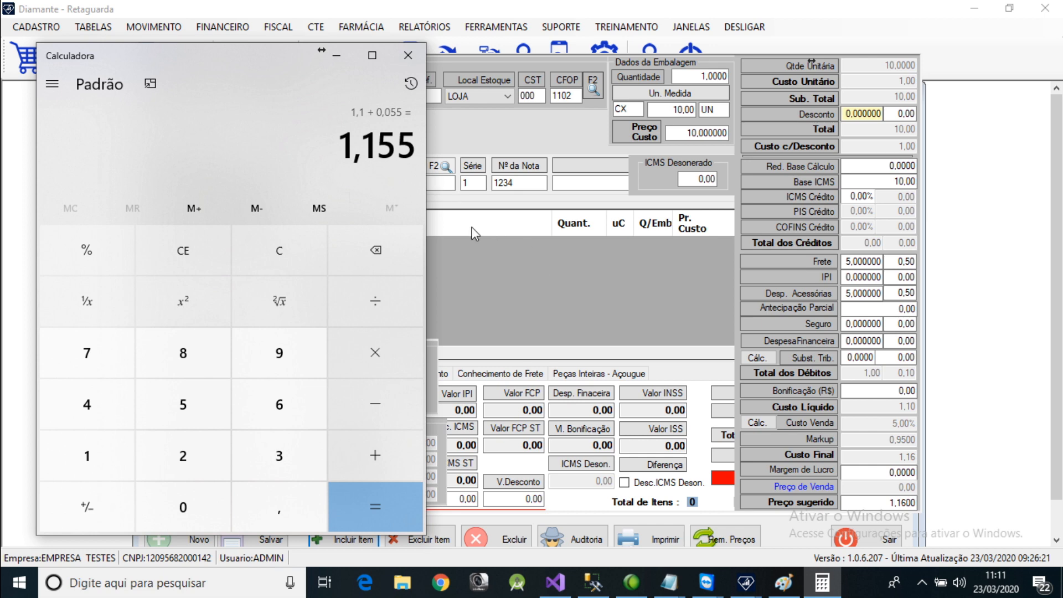
- Return to the invoice item in Diamante and set its profit margin (Margem de Lucro) to 30%
{"action": "left_click", "coordinate": [889, 503]}
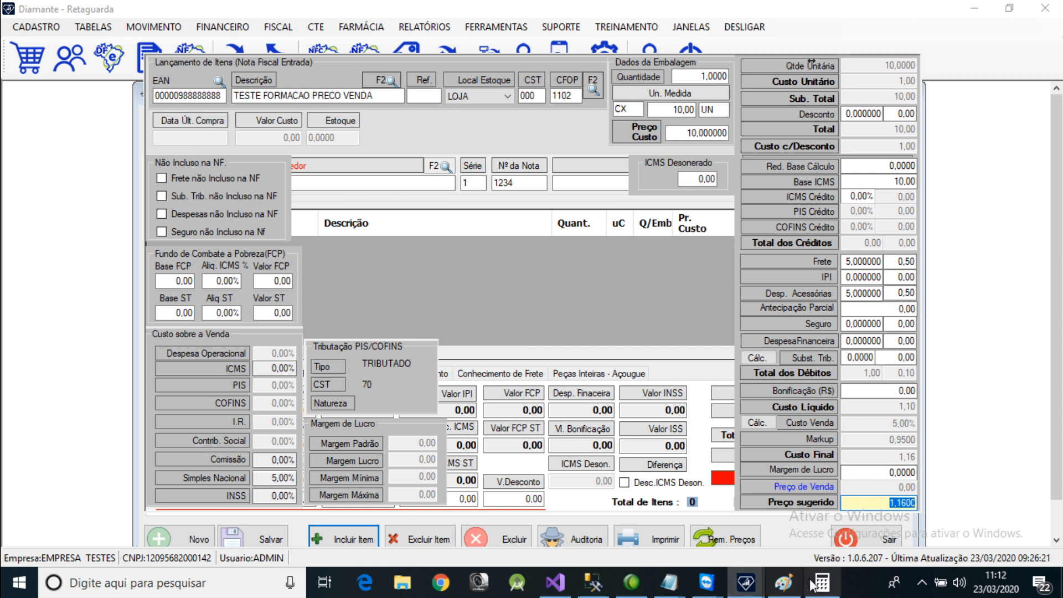
{"action": "left_click", "coordinate": [902, 472]}
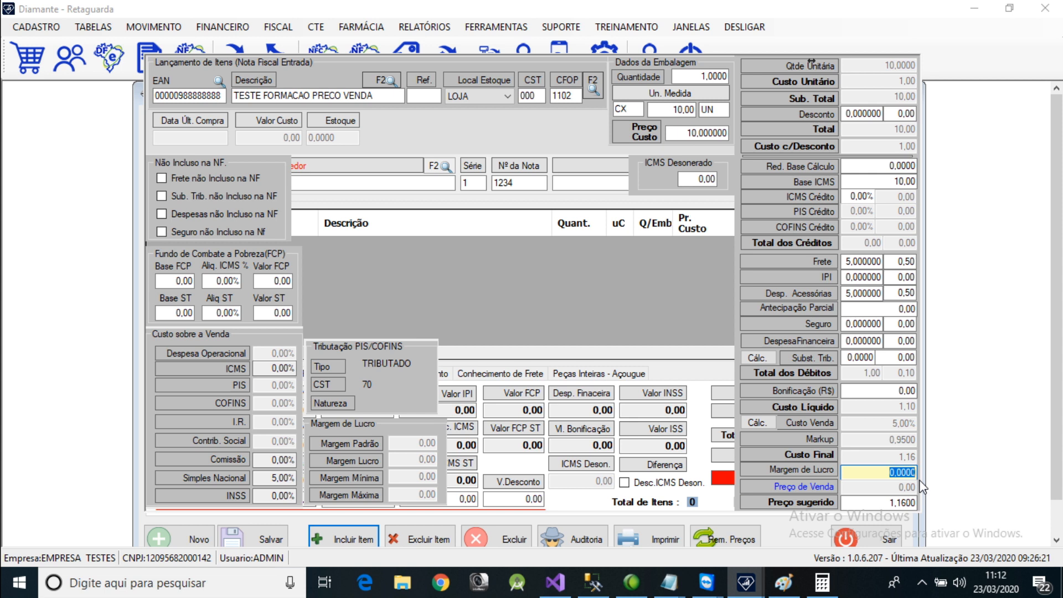
{"action": "type", "text": "30"}
{"action": "key", "text": "Return"}
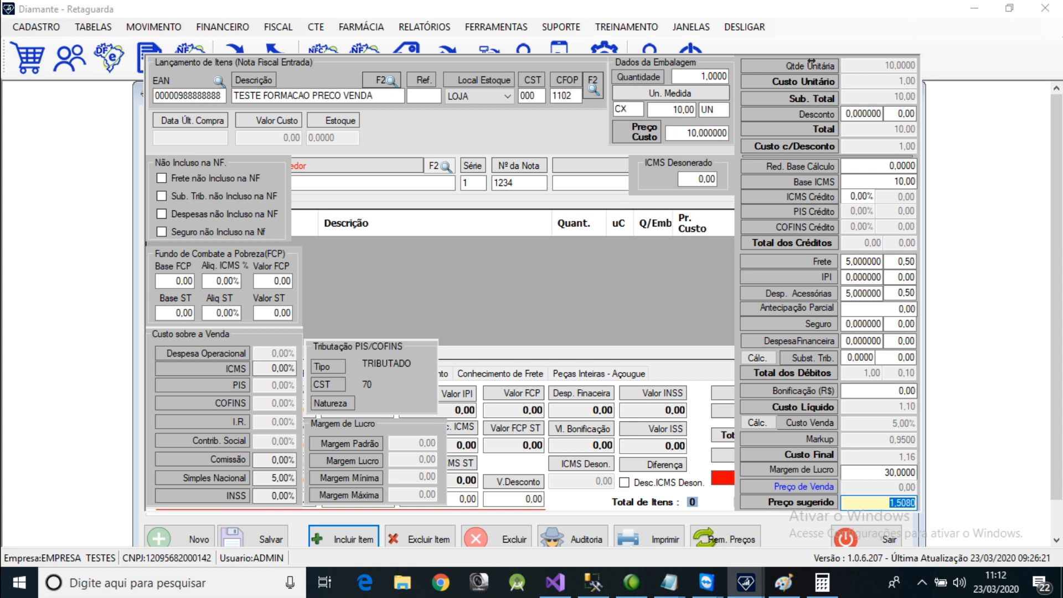
- Switch to the Windows Calculator and add 30% to 1,16 to check the item's suggested price
{"action": "left_click", "coordinate": [822, 582]}
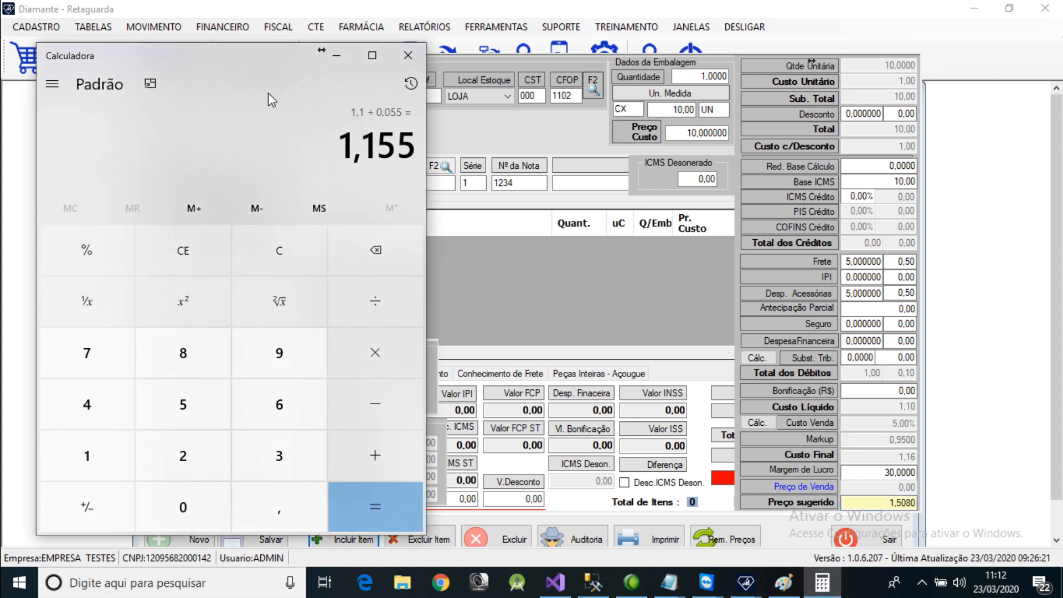
{"action": "key", "text": "Escape"}
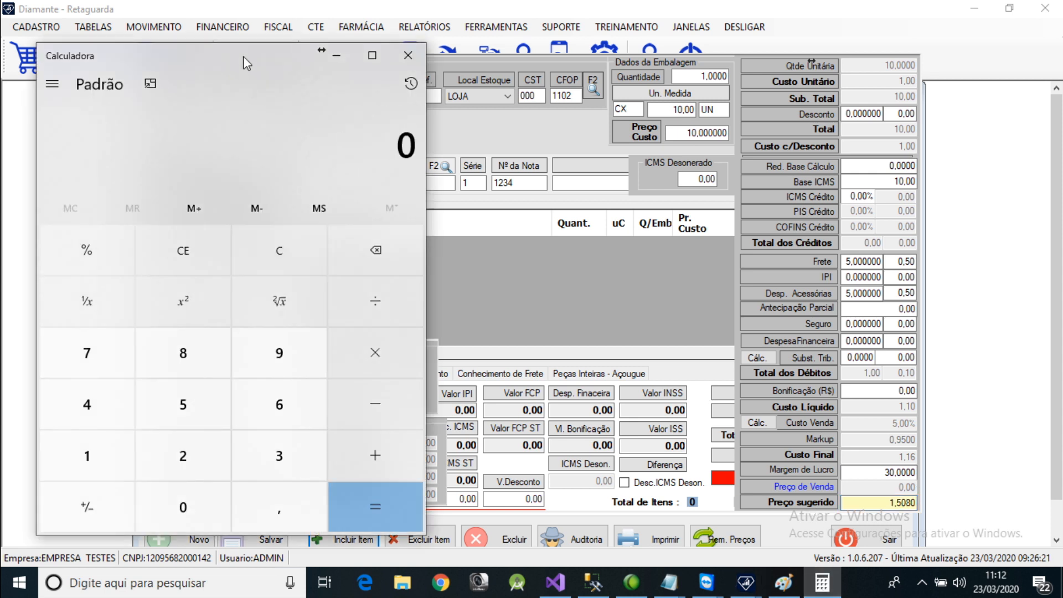
{"action": "type", "text": "1,16 "}
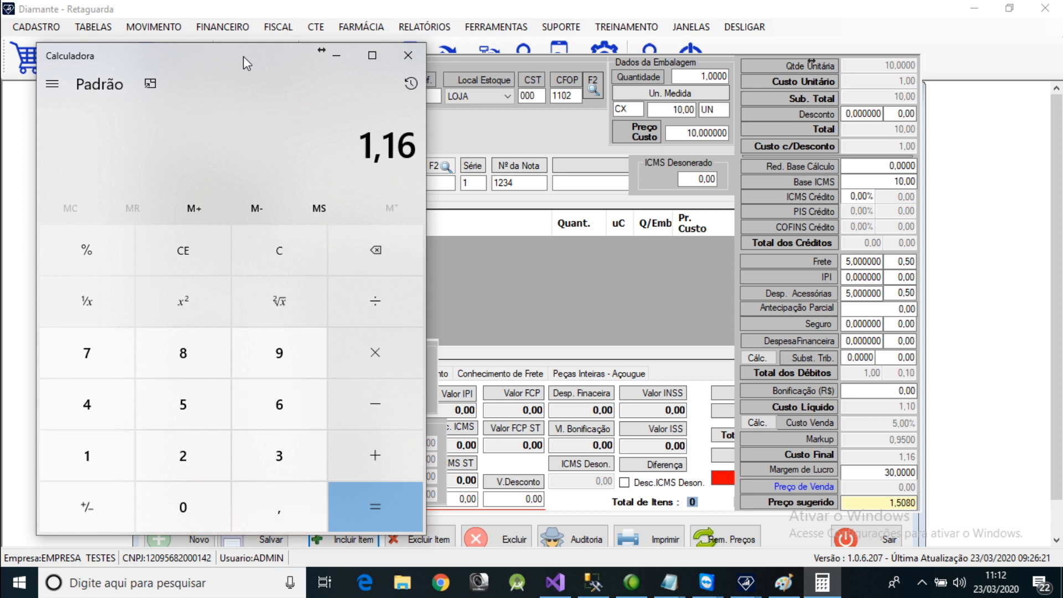
{"action": "type", "text": "+ 30"}
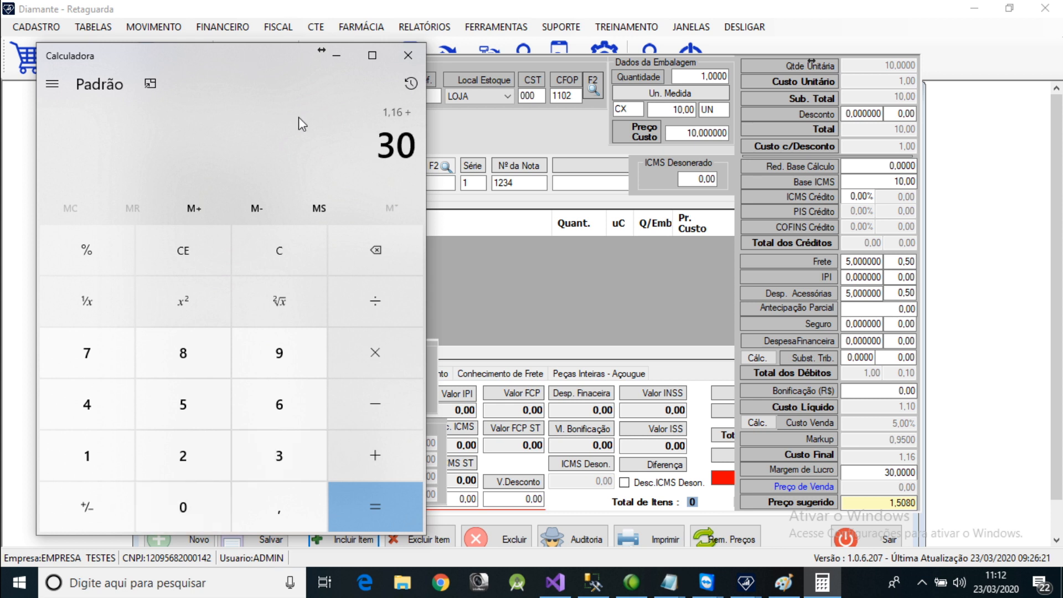
{"action": "left_click", "coordinate": [85, 253]}
{"action": "left_click", "coordinate": [390, 490]}
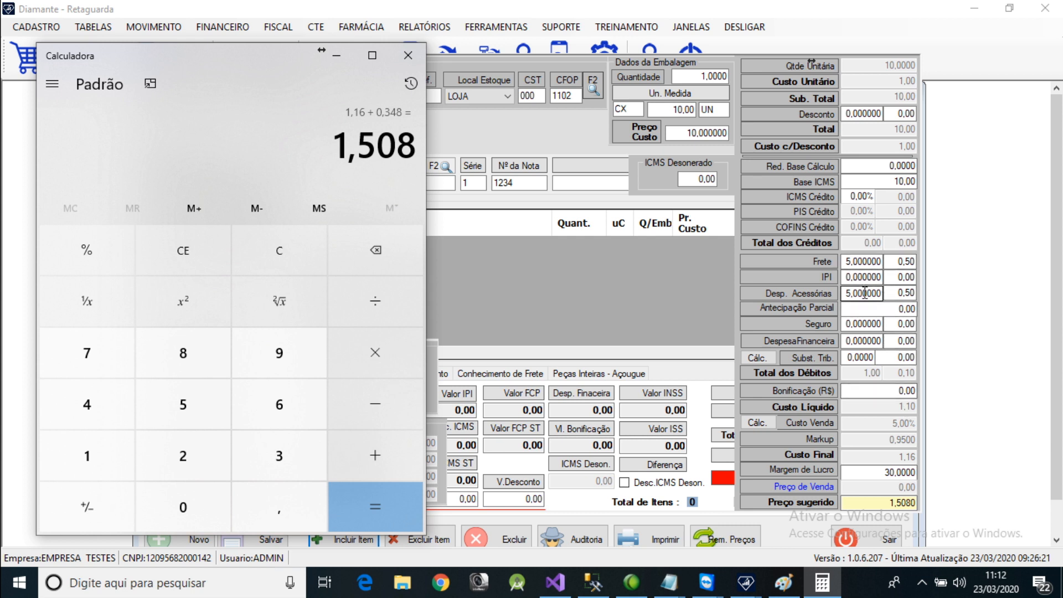
- Return to Diamante and review the invoice item's Antecipação Parcial, Seguro, Despesa Financeira and Subst. Trib. fields
{"action": "left_click", "coordinate": [884, 310]}
{"action": "left_click_drag", "start_coordinate": [883, 310], "coordinate": [932, 309]}
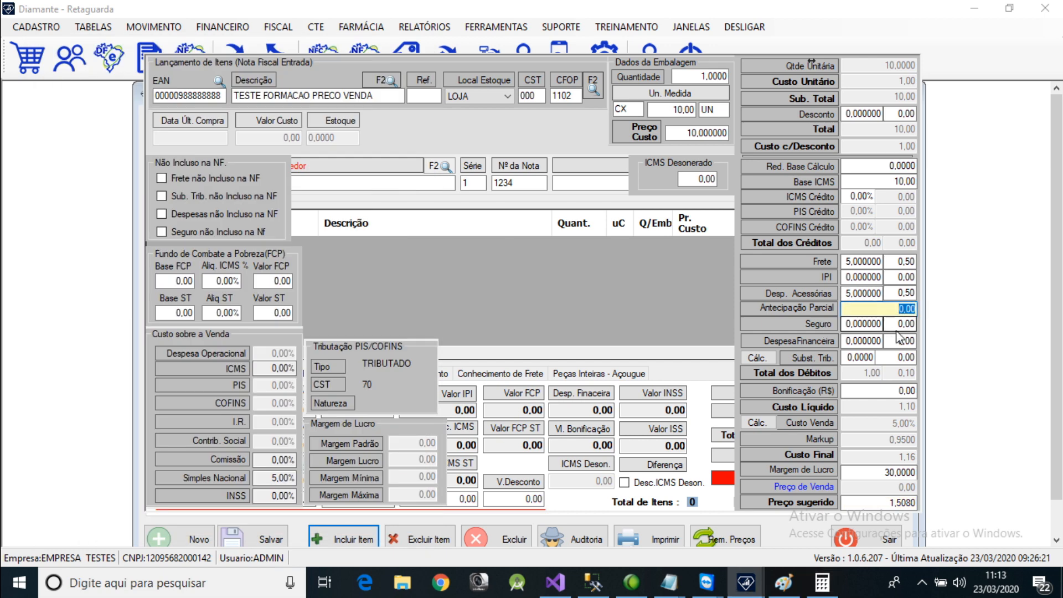
{"action": "key", "text": "Tab"}
{"action": "key", "text": "Tab"}
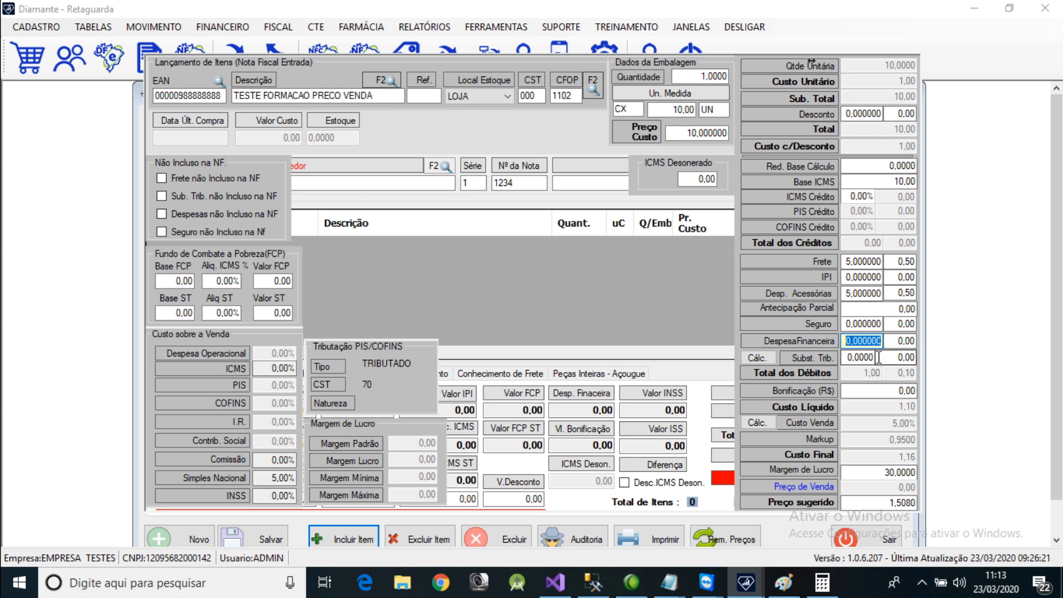
{"action": "key", "text": "Tab"}
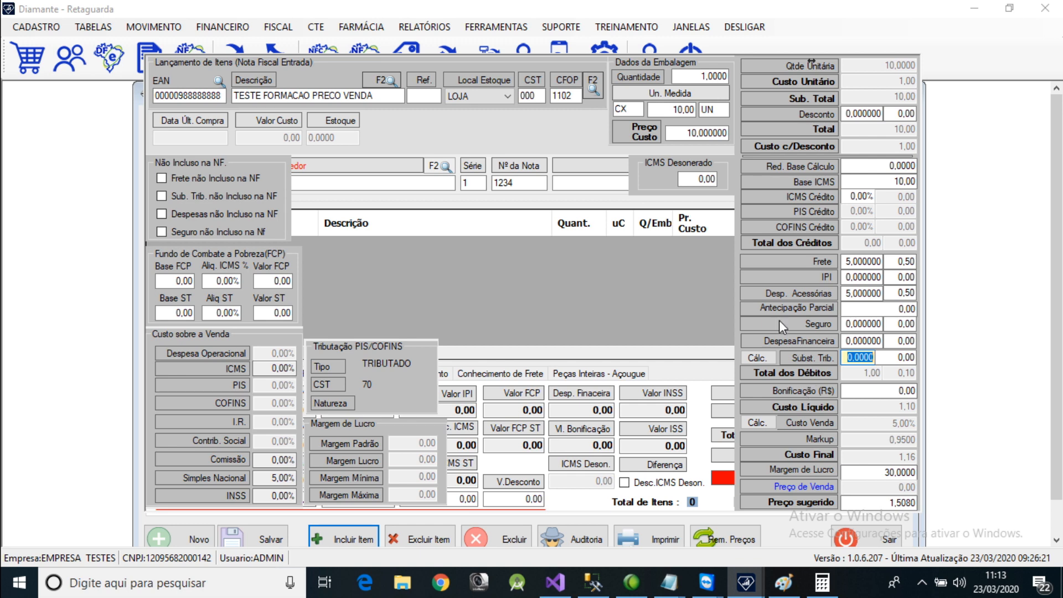
- Open the item's product record, set Desp. Operacional under Custos to 10%, save it and close the record
{"action": "key", "text": "F3"}
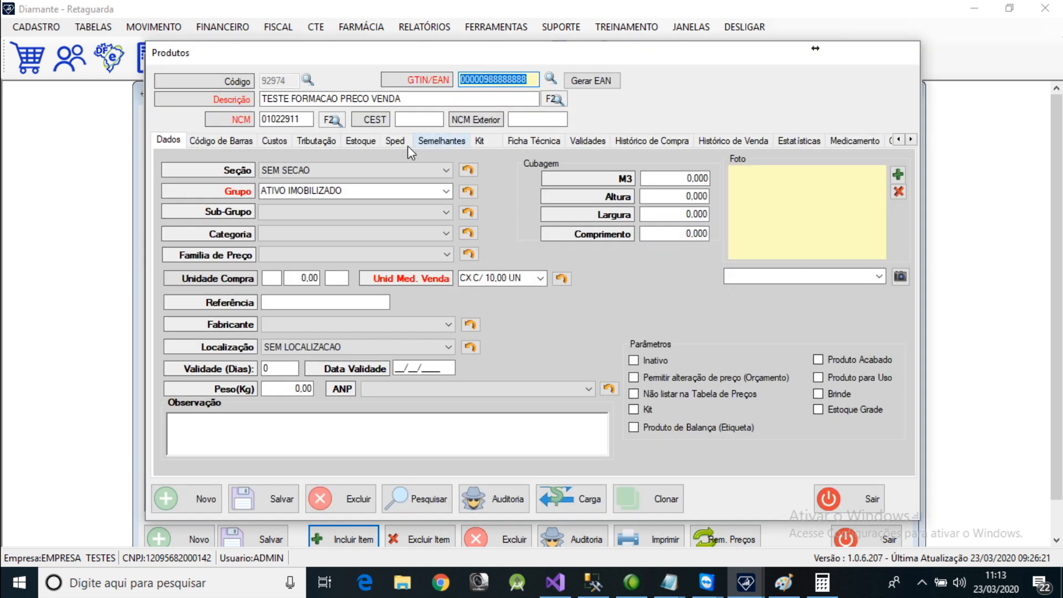
{"action": "left_click", "coordinate": [284, 142]}
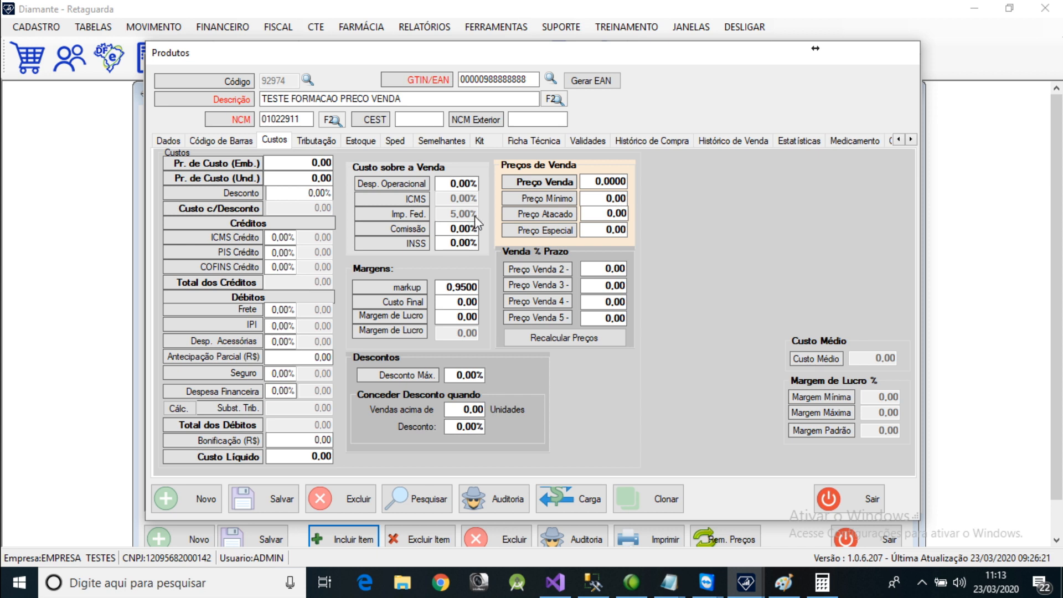
{"action": "left_click_drag", "start_coordinate": [445, 184], "coordinate": [540, 191]}
{"action": "type", "text": "10"}
{"action": "key", "text": "Tab"}
{"action": "left_click", "coordinate": [474, 183]}
{"action": "left_click", "coordinate": [465, 184]}
{"action": "double_click", "coordinate": [465, 184]}
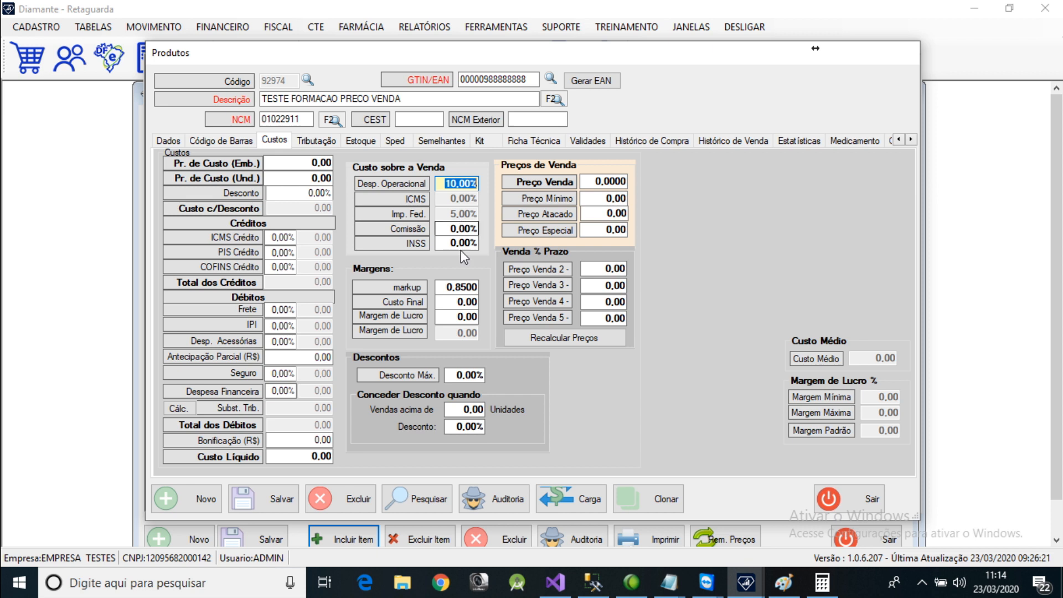
{"action": "left_click", "coordinate": [279, 495]}
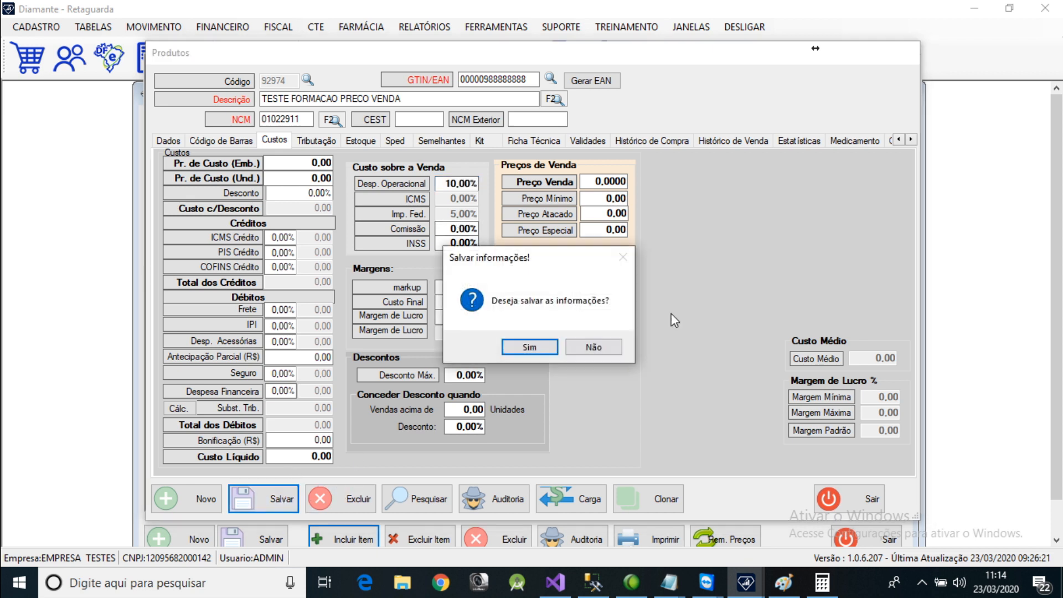
{"action": "left_click", "coordinate": [538, 347]}
{"action": "left_click", "coordinate": [659, 350]}
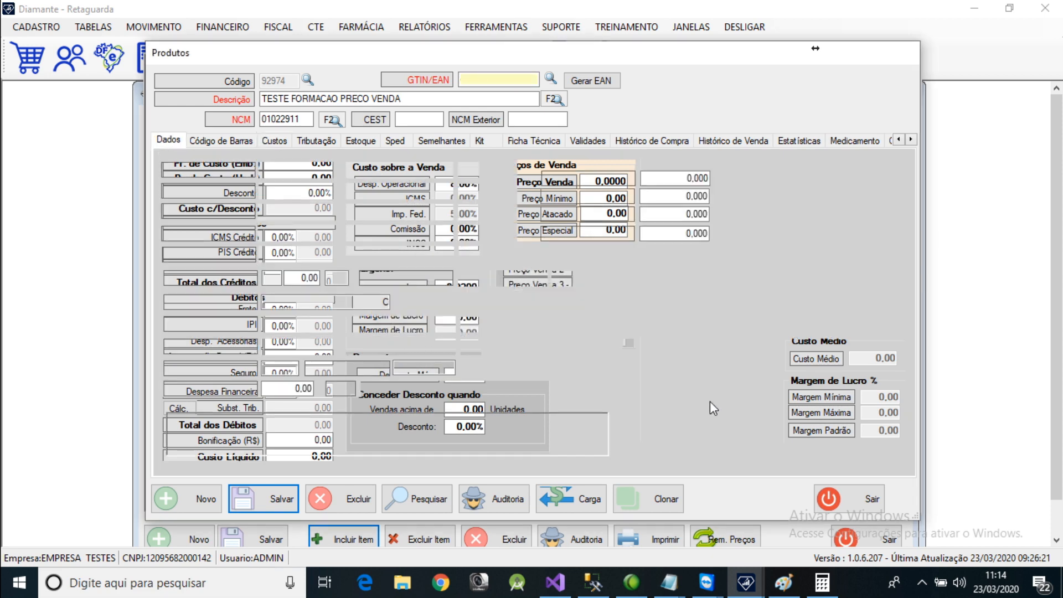
{"action": "left_click", "coordinate": [831, 496]}
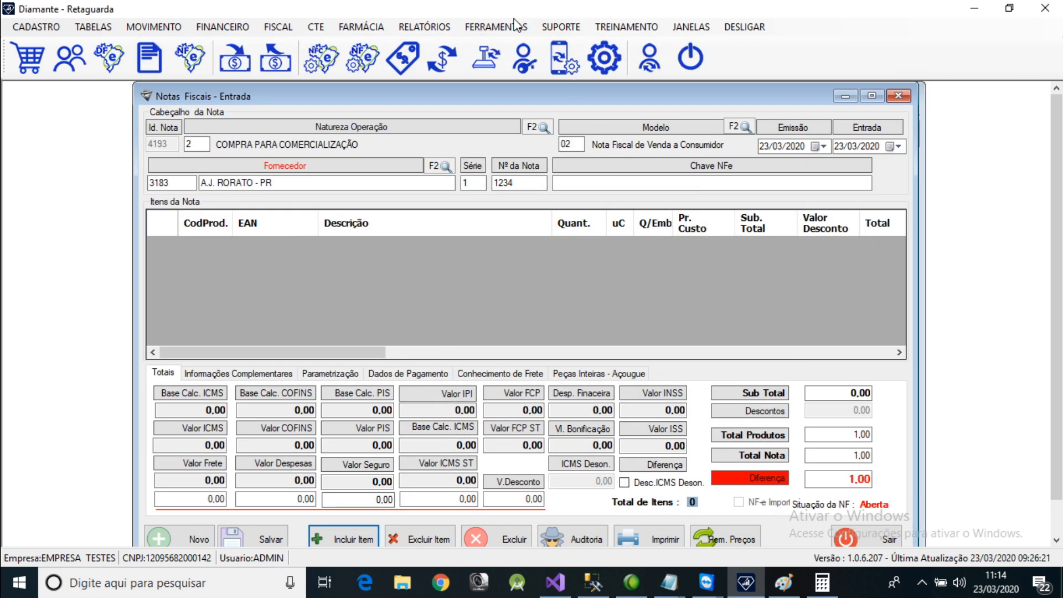
- Open the system configuration and set Despesa Operacional to 10% in the general Tributação/Sped settings
{"action": "left_click", "coordinate": [514, 25]}
{"action": "left_click", "coordinate": [529, 40]}
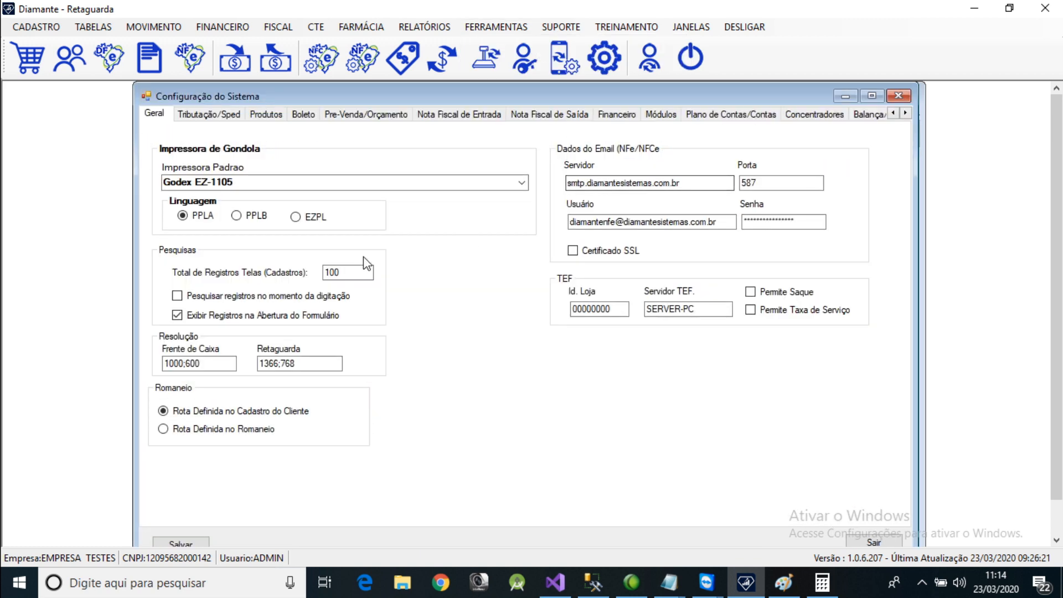
{"action": "left_click", "coordinate": [222, 116]}
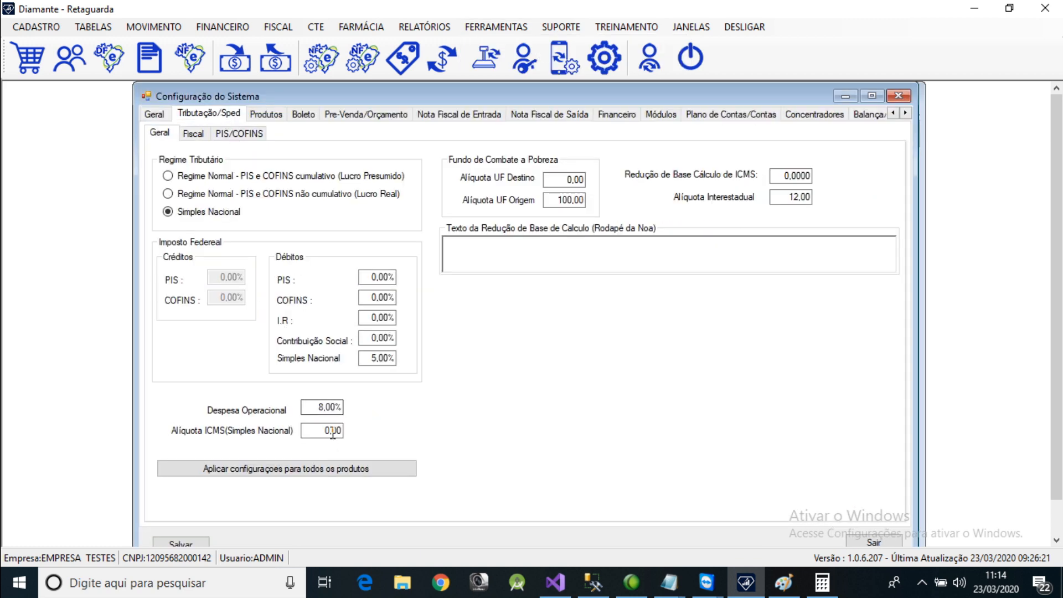
{"action": "left_click", "coordinate": [329, 407]}
{"action": "type", "text": "10"}
{"action": "left_click", "coordinate": [369, 359]}
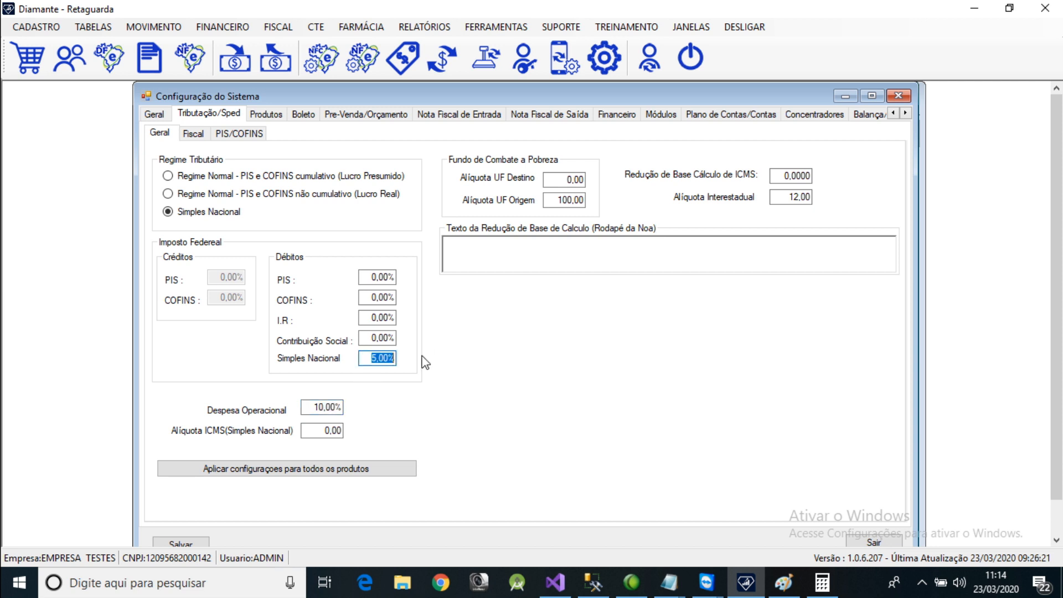
- Request applying the tax configuration to all products, save the system configuration and close it
{"action": "left_click", "coordinate": [339, 469]}
{"action": "left_click", "coordinate": [603, 346]}
{"action": "left_click", "coordinate": [592, 347]}
{"action": "left_click", "coordinate": [187, 544]}
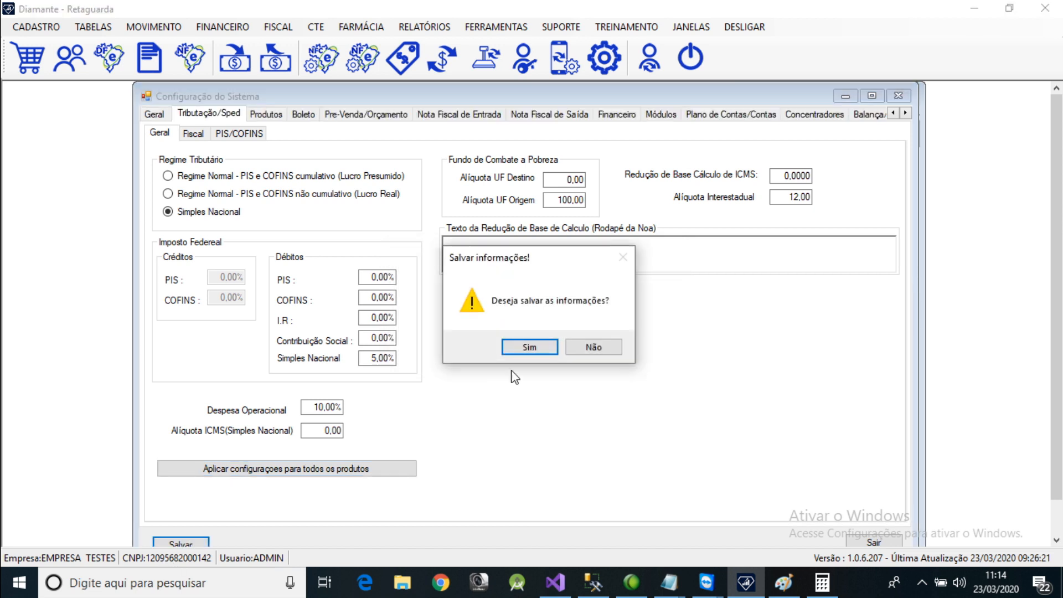
{"action": "left_click", "coordinate": [529, 347]}
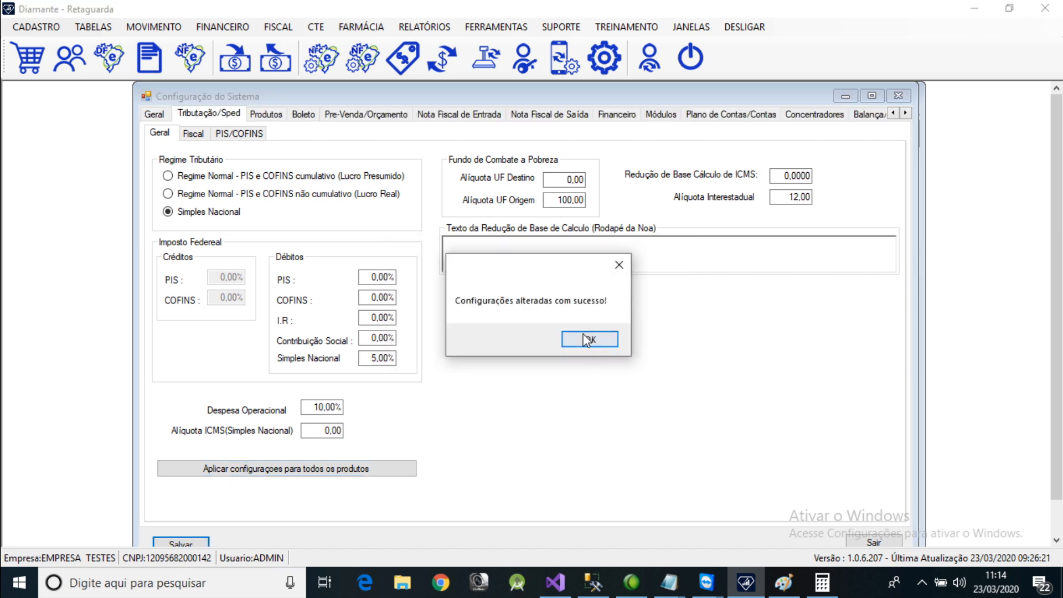
{"action": "key", "text": "Return"}
{"action": "left_click", "coordinate": [899, 96]}
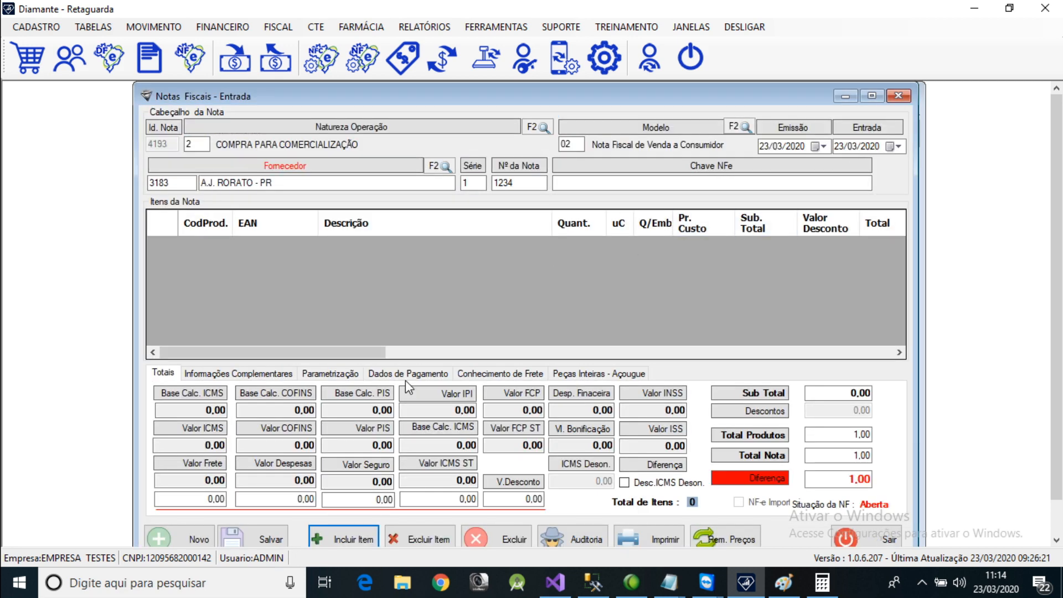
- Start a new item on the purchase invoice and load the product TESTE FORMACAO PRECO VENDA by its description
{"action": "left_click", "coordinate": [337, 536]}
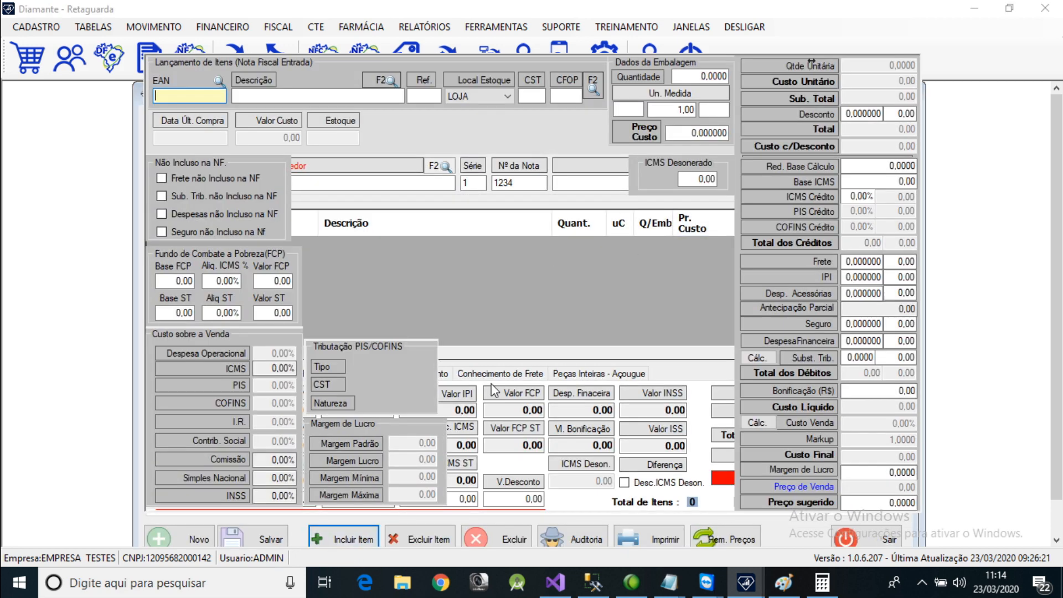
{"action": "key", "text": "Tab"}
{"action": "type", "text": "TESTE F"}
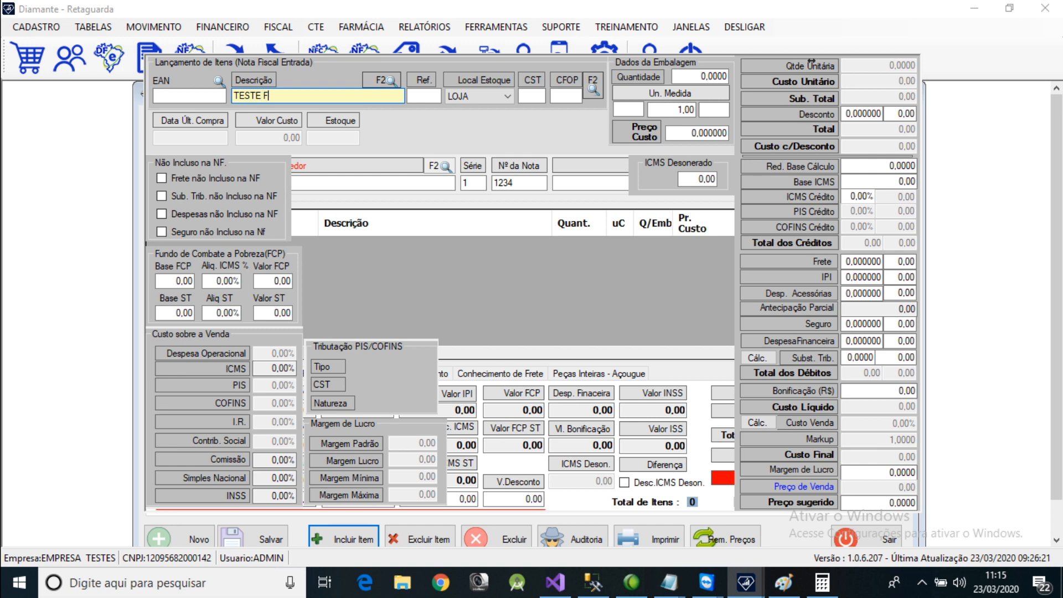
{"action": "key", "text": "Return"}
{"action": "key", "text": "Return"}
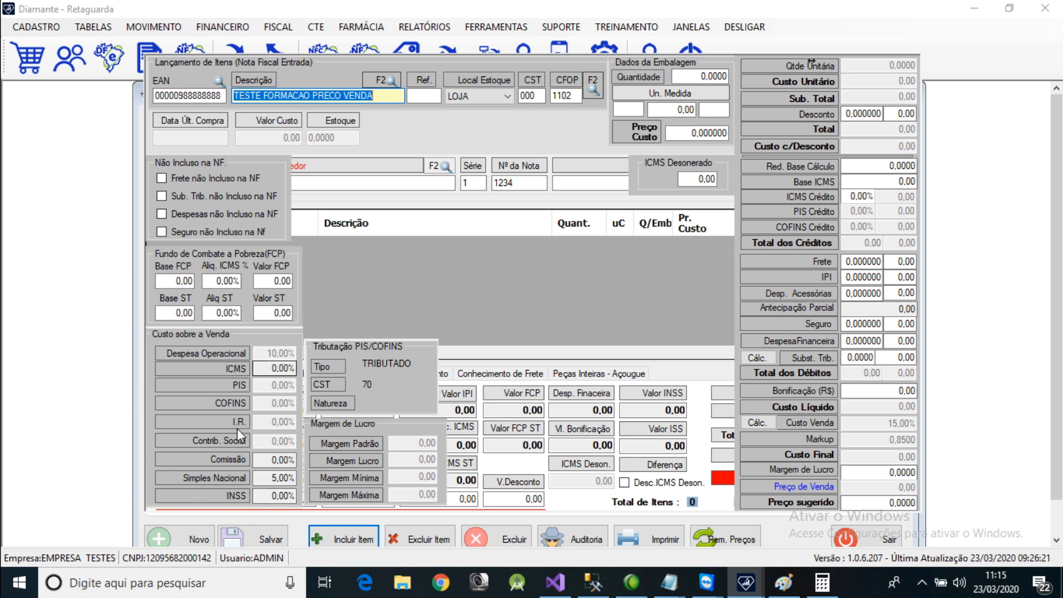
{"action": "left_click", "coordinate": [274, 479]}
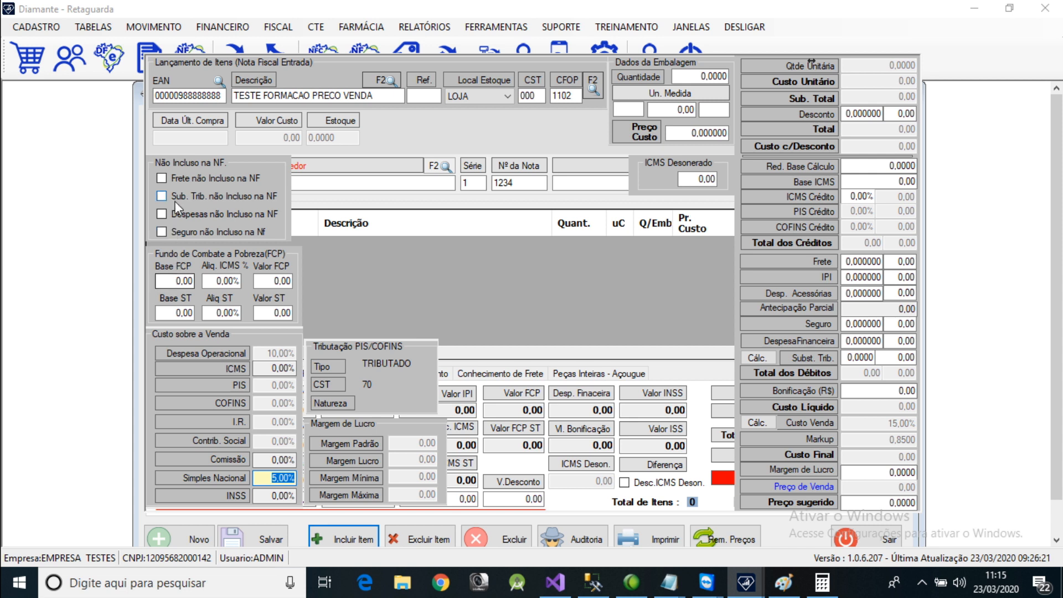
- Set the item's packaging to quantity 1, unit CX with 10 UN, and Preço Custo to 10
{"action": "left_click", "coordinate": [217, 96]}
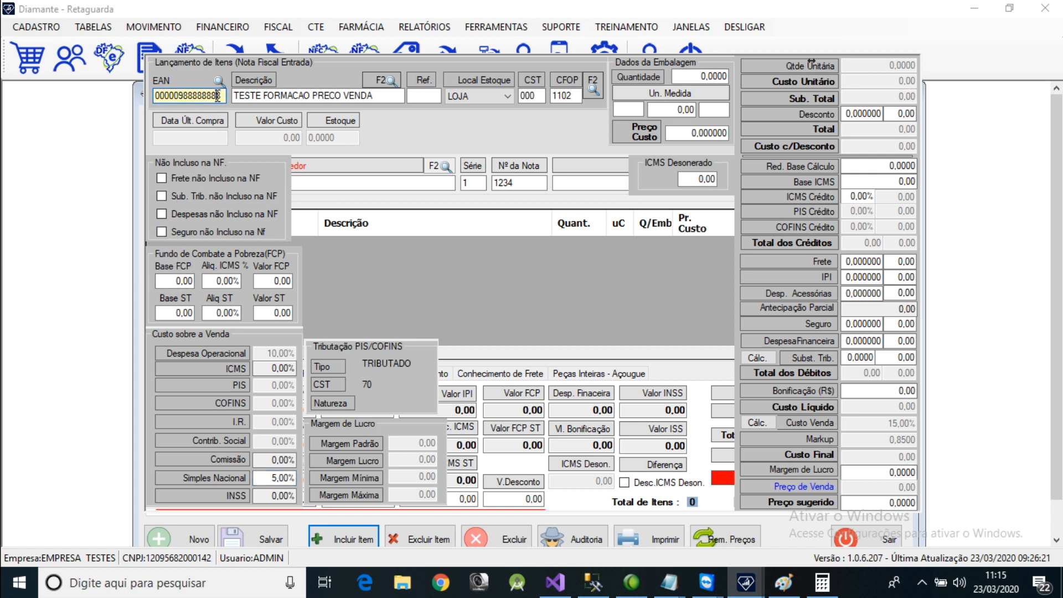
{"action": "key", "text": "Return"}
{"action": "key", "text": "Return"}
{"action": "key", "text": "Return"}
{"action": "key", "text": "Return"}
{"action": "key", "text": "Return"}
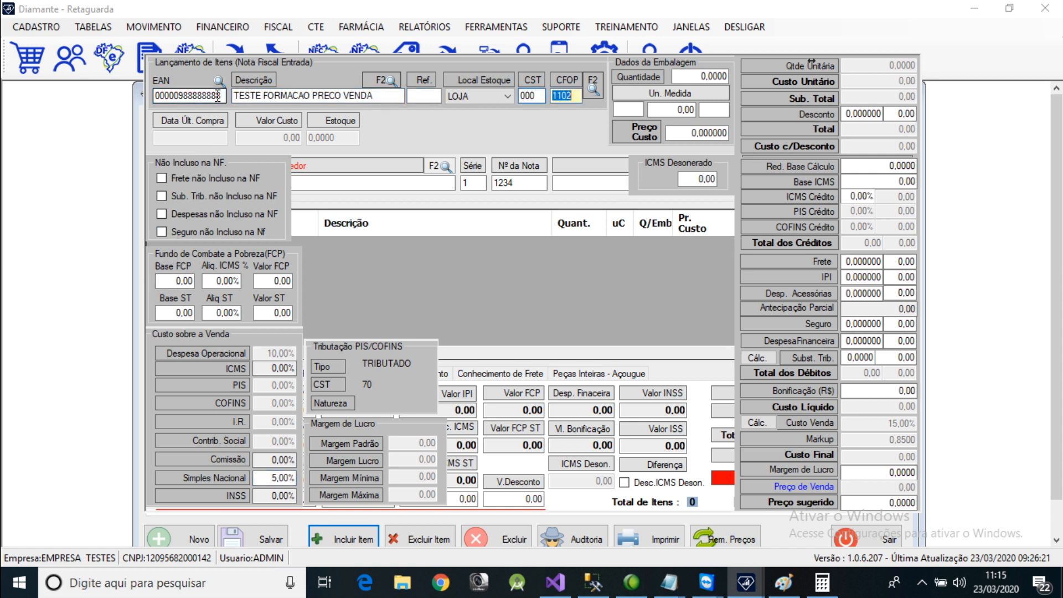
{"action": "type", "text": "10"}
{"action": "key", "text": "Return"}
{"action": "type", "text": "CX"}
{"action": "key", "text": "Return"}
{"action": "type", "text": "10"}
{"action": "key", "text": "Return"}
{"action": "type", "text": "UN"}
{"action": "key", "text": "Return"}
{"action": "type", "text": "10"}
{"action": "key", "text": "Return"}
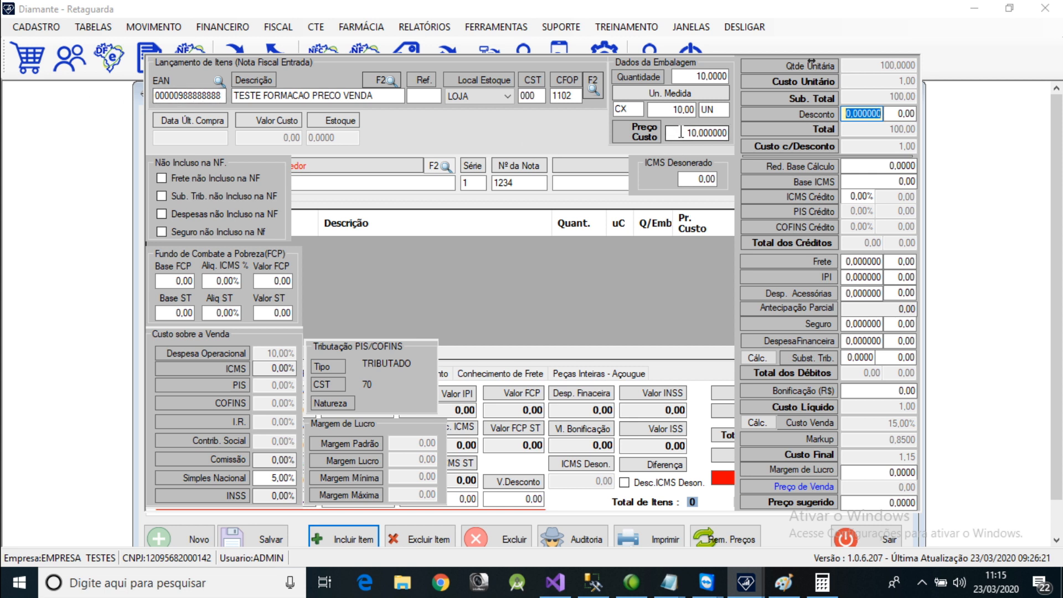
{"action": "left_click", "coordinate": [701, 77]}
{"action": "type", "text": "1"}
{"action": "key", "text": "Return"}
- Set the item's Frete to 5%
{"action": "key", "text": "Return"}
{"action": "key", "text": "Return"}
{"action": "key", "text": "Return"}
{"action": "key", "text": "Return"}
{"action": "key", "text": "Return"}
{"action": "key", "text": "Return"}
{"action": "key", "text": "Return"}
{"action": "key", "text": "Return"}
{"action": "key", "text": "Return"}
{"action": "key", "text": "Return"}
{"action": "key", "text": "shift+Tab"}
{"action": "type", "text": "5"}
{"action": "key", "text": "Return"}
{"action": "key", "text": "Return"}
{"action": "key", "text": "Return"}
{"action": "key", "text": "shift+Tab"}
{"action": "type", "text": "50"}
{"action": "key", "text": "Return"}
{"action": "key", "text": "Return"}
{"action": "key", "text": "shift+Tab"}
{"action": "key", "text": "shift+Tab"}
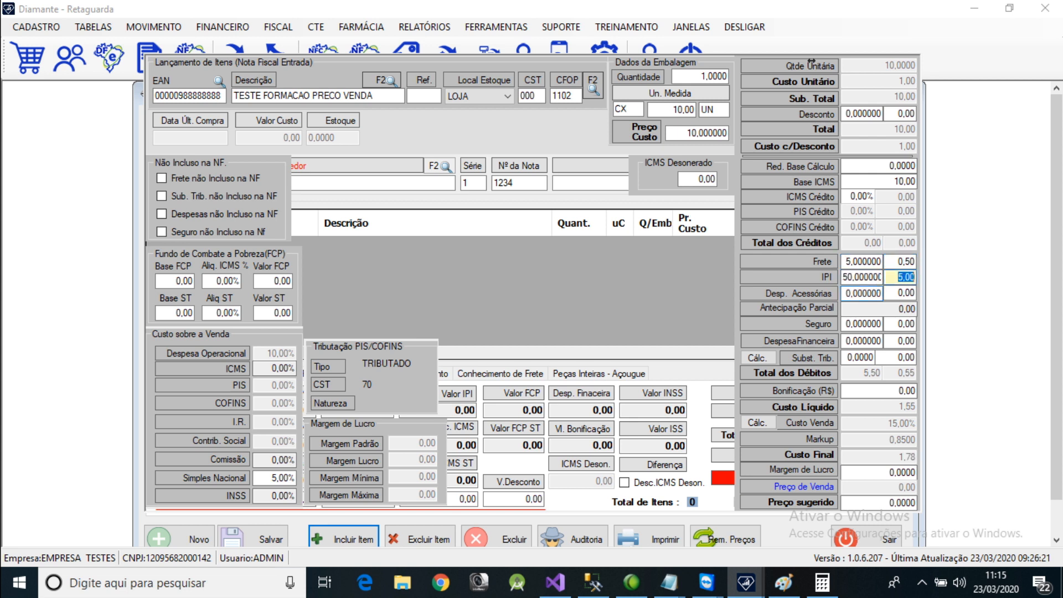
{"action": "type", "text": "0"}
{"action": "key", "text": "Return"}
- Set the item's Desp. Acessórias to 5% and advance to the Margem de Lucro field
{"action": "key", "text": "Return"}
{"action": "type", "text": "5"}
{"action": "key", "text": "Return"}
{"action": "key", "text": "Return"}
{"action": "key", "text": "Return"}
{"action": "key", "text": "Return"}
{"action": "key", "text": "Return"}
{"action": "key", "text": "Return"}
{"action": "key", "text": "Return"}
{"action": "key", "text": "Return"}
{"action": "key", "text": "Return"}
{"action": "key", "text": "Return"}
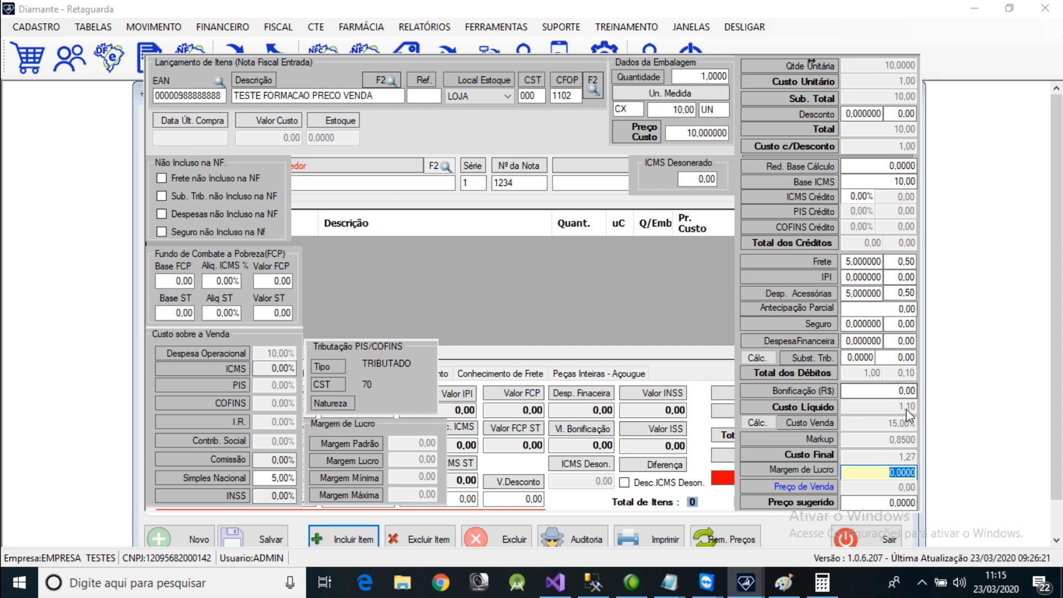
- Review the item's Frete and Desp. Acessórias, enter 10+5 in the Calculator, and compare with Custo Venda in Diamante
{"action": "left_click", "coordinate": [864, 262]}
{"action": "left_click", "coordinate": [870, 293]}
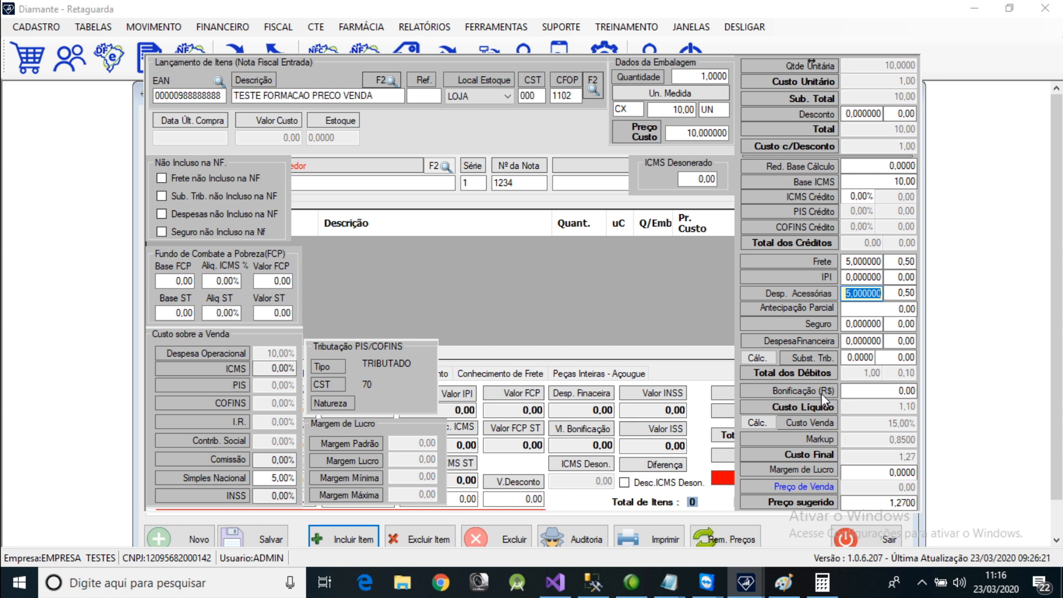
{"action": "left_click", "coordinate": [822, 582]}
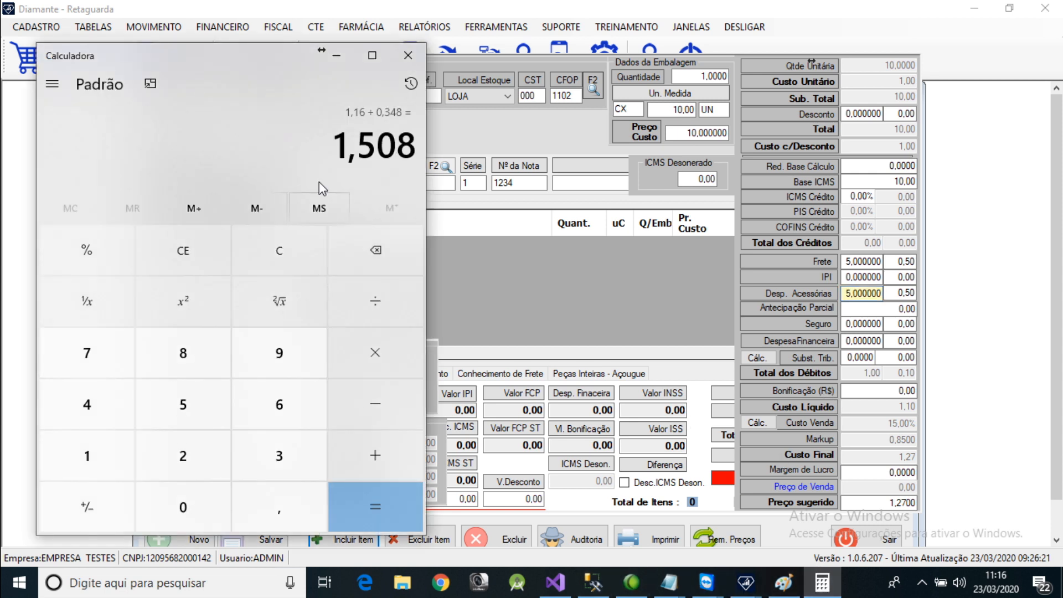
{"action": "key", "text": "Escape"}
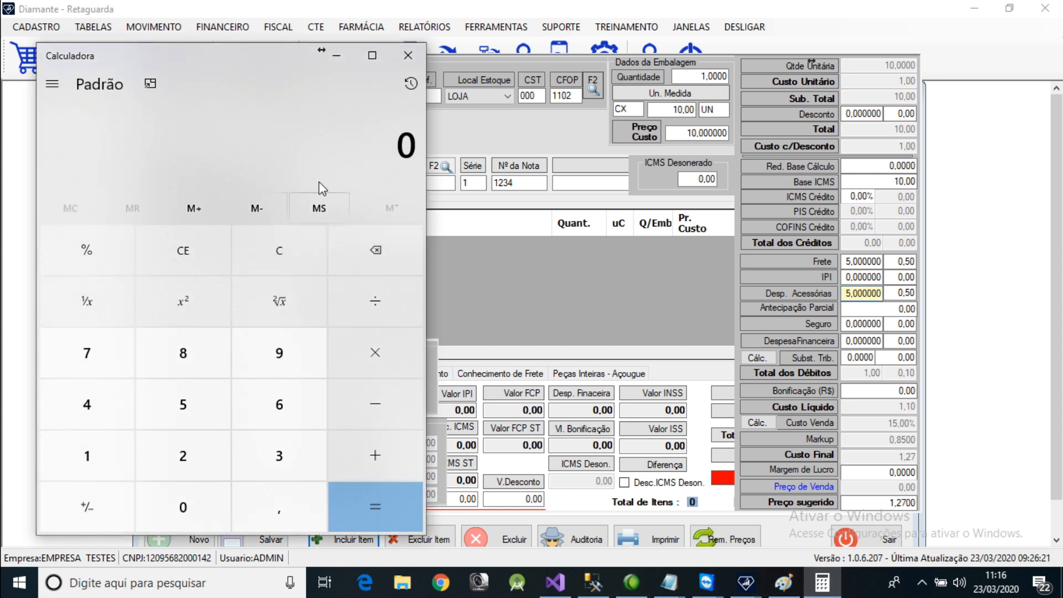
{"action": "type", "text": "10+5"}
{"action": "key", "text": "Escape"}
{"action": "left_click", "coordinate": [905, 423]}
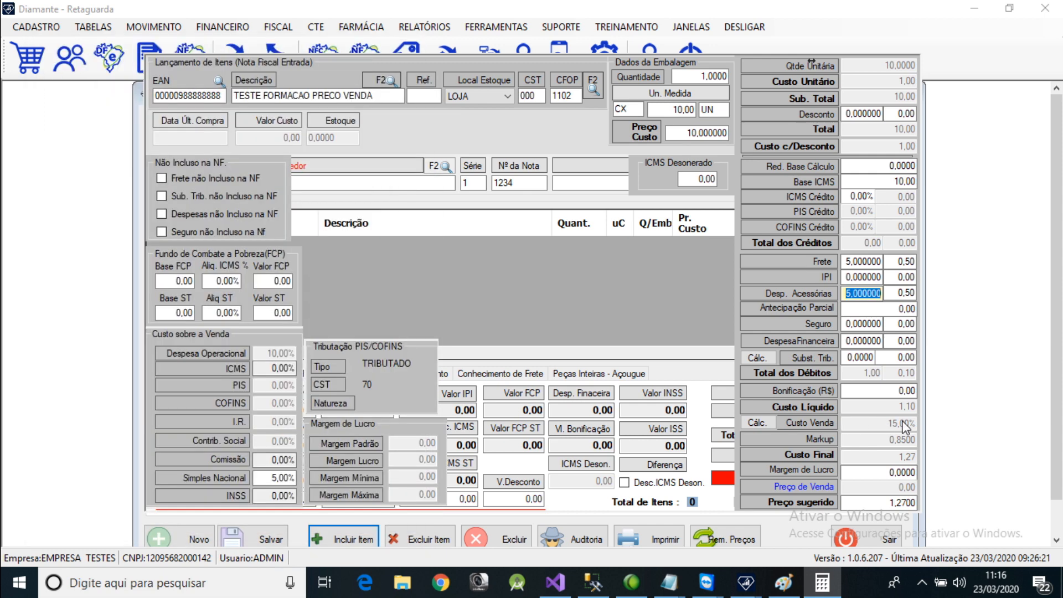
- Calculate 1,10 plus 15% in the Calculator to check the item's Custo Final
{"action": "left_click", "coordinate": [825, 581]}
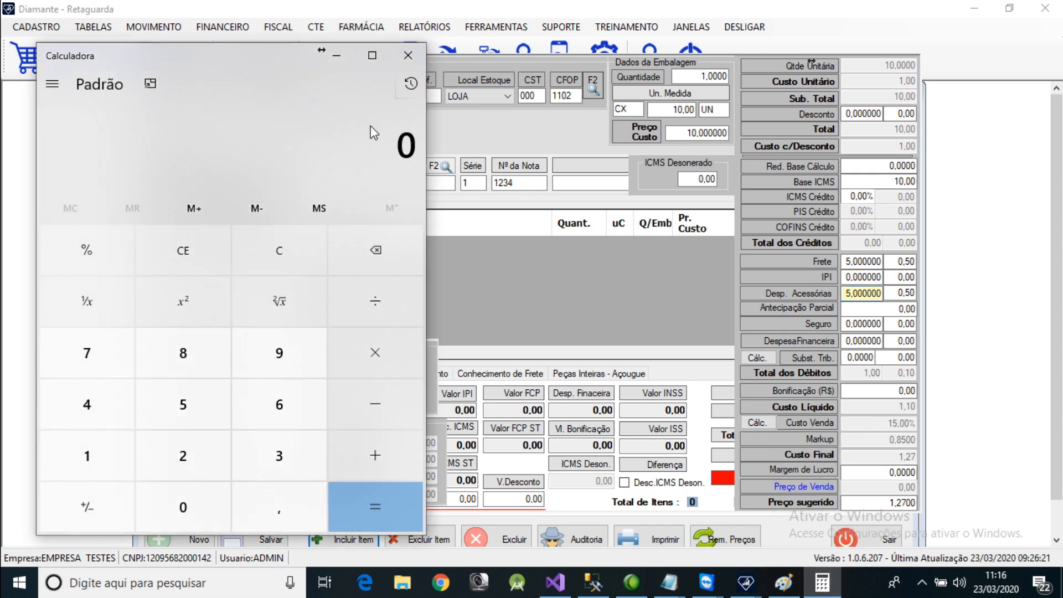
{"action": "type", "text": "1,10"}
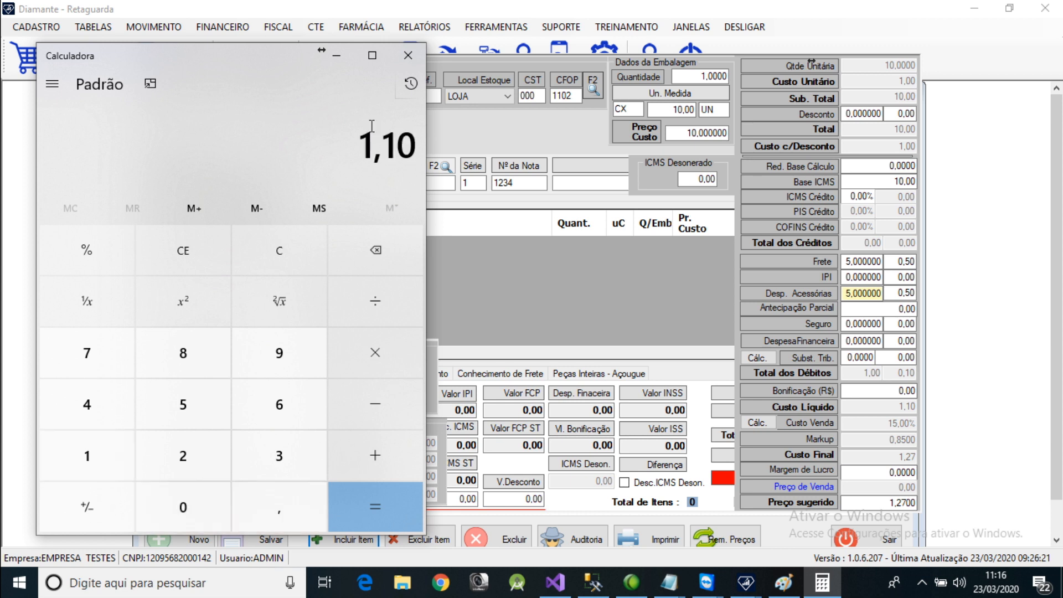
{"action": "key", "text": "plus"}
{"action": "type", "text": "15"}
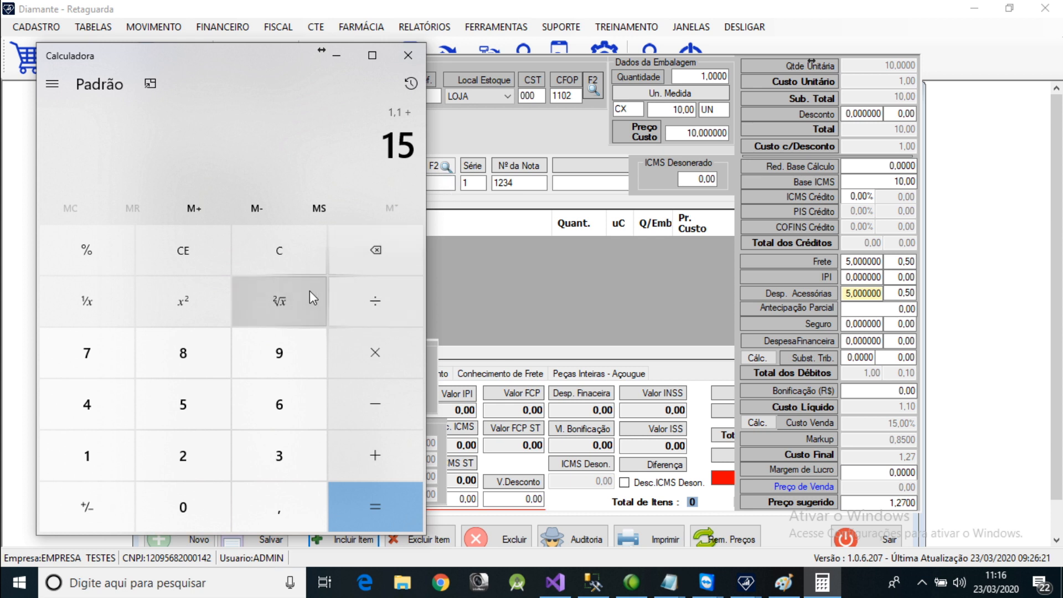
{"action": "left_click", "coordinate": [85, 252]}
{"action": "left_click", "coordinate": [382, 507]}
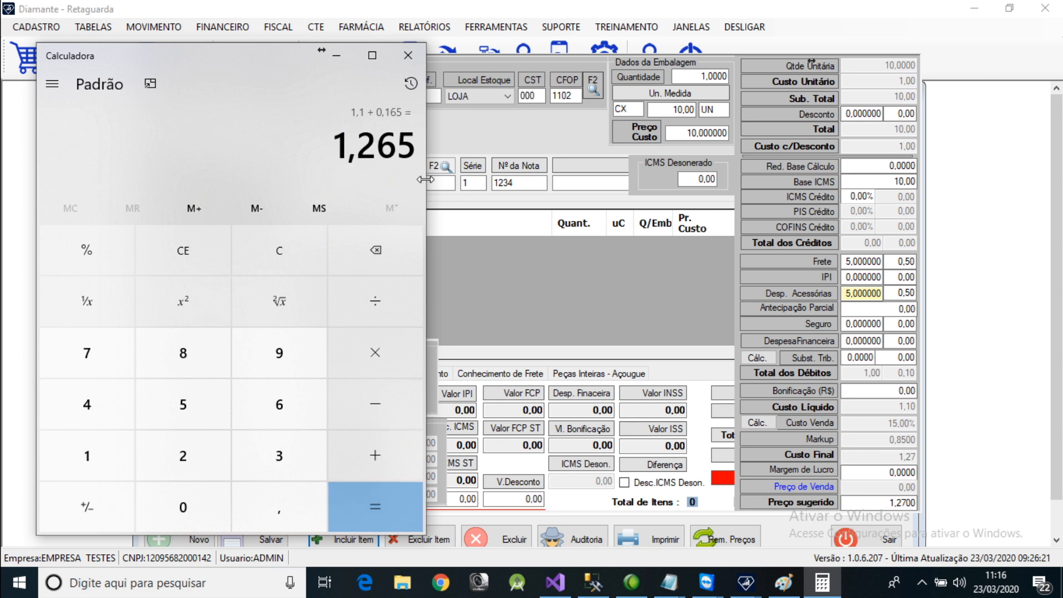
- Return to the item entry in Diamante and set Margem de Lucro to 50%
{"action": "left_click", "coordinate": [900, 469]}
{"action": "left_click", "coordinate": [872, 474]}
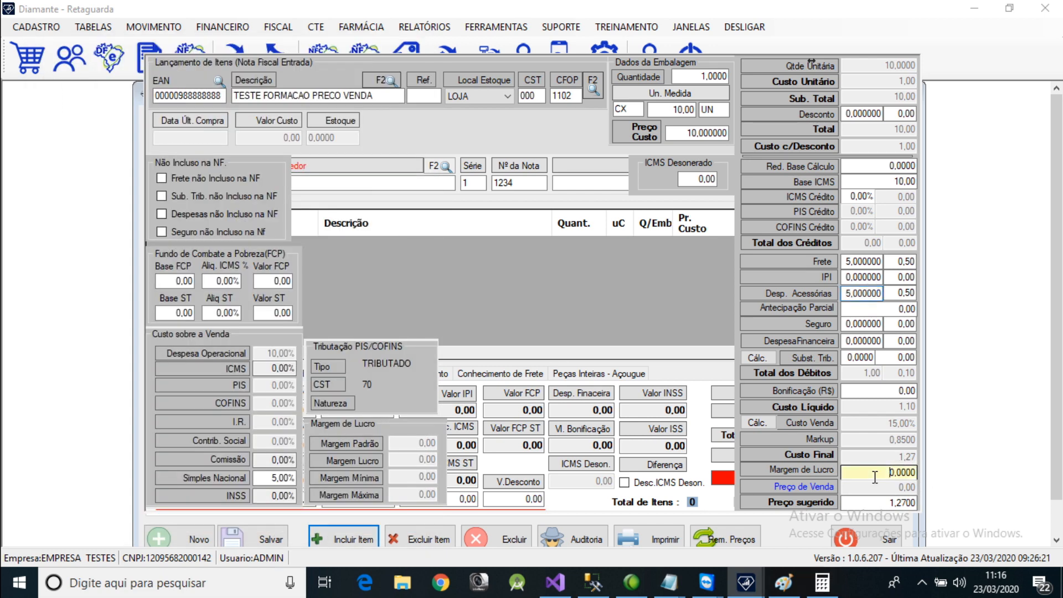
{"action": "type", "text": "50"}
{"action": "key", "text": "Tab"}
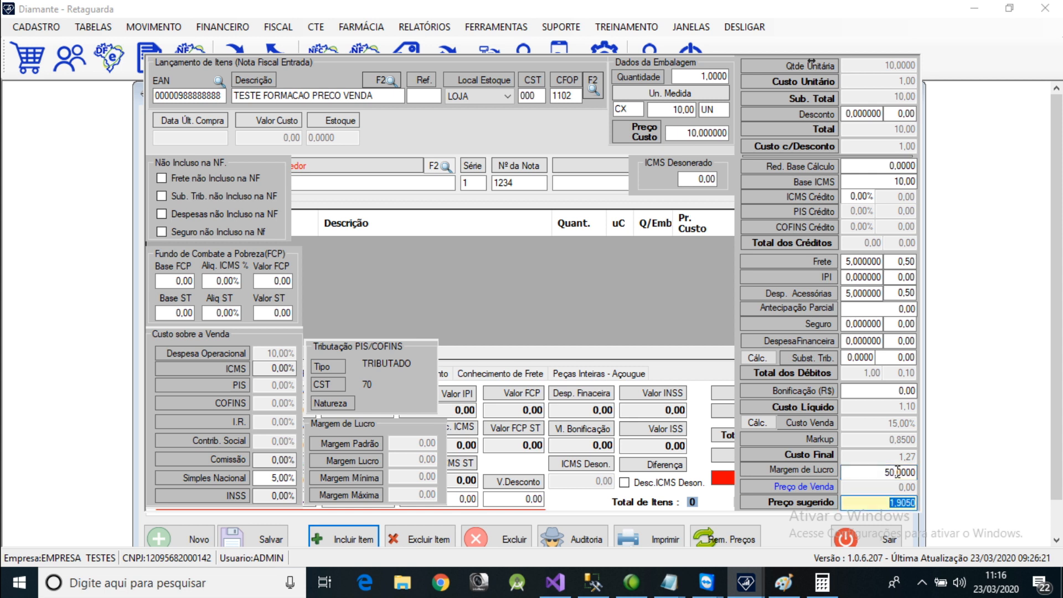
- Clear the Calculator and compute 1,27 plus 50% to check the item's Preço sugerido
{"action": "left_click", "coordinate": [822, 582]}
{"action": "key", "text": "Escape"}
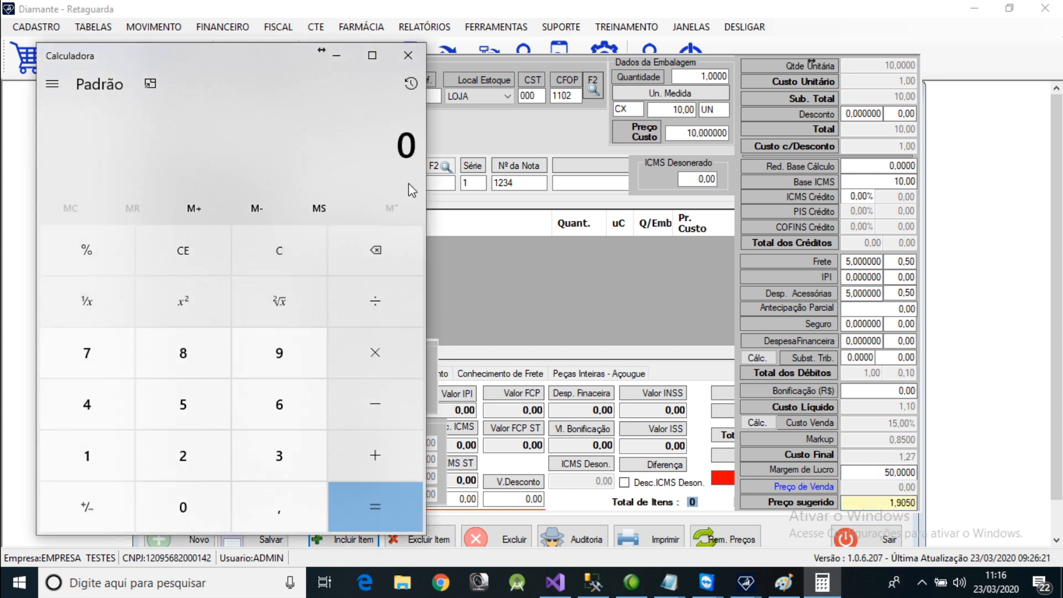
{"action": "type", "text": "1,27"}
{"action": "key", "text": "plus"}
{"action": "type", "text": "50"}
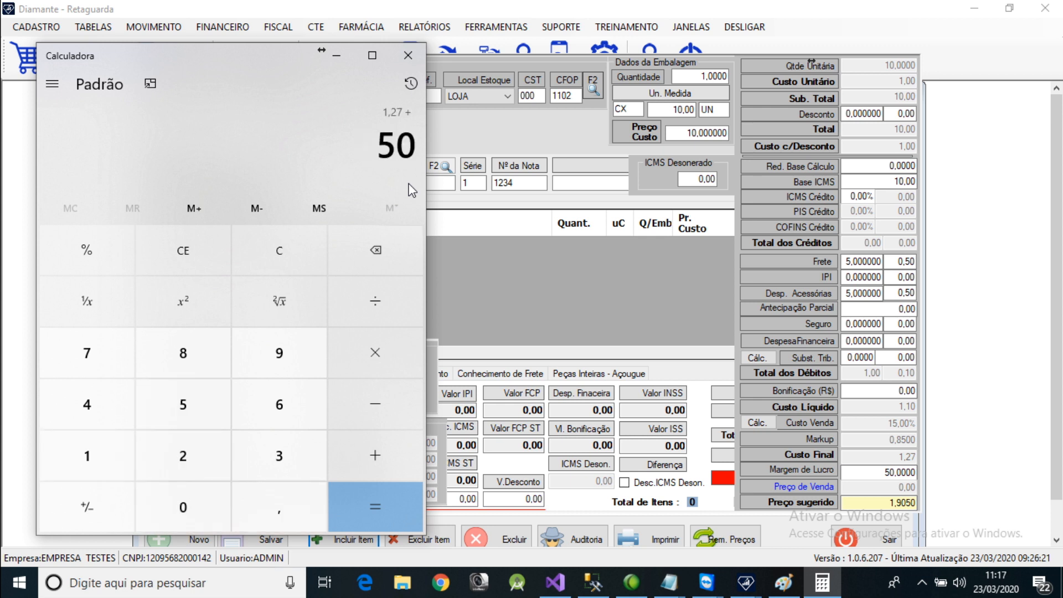
{"action": "left_click", "coordinate": [103, 259]}
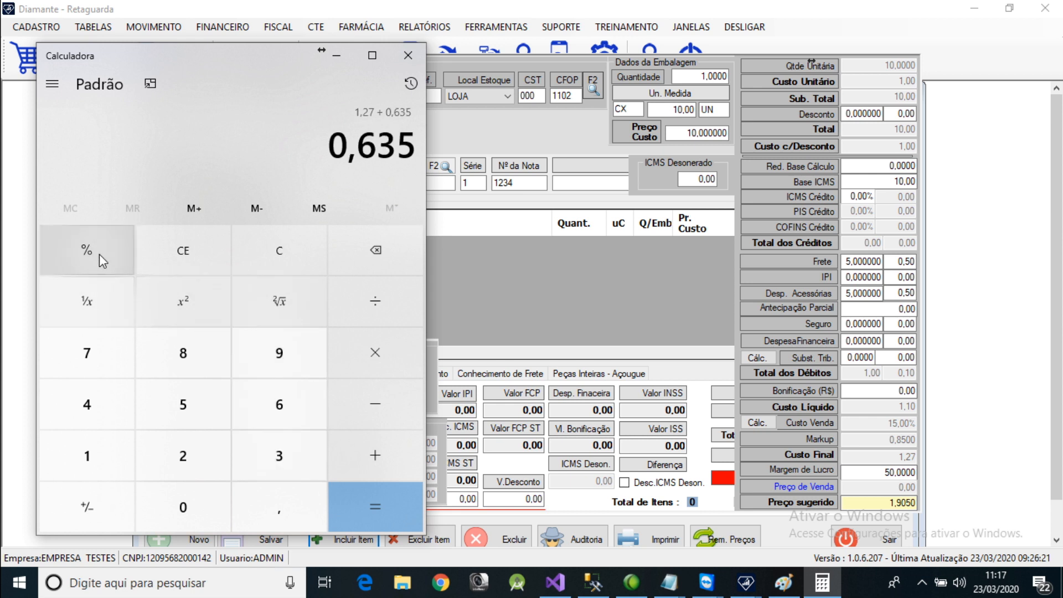
{"action": "left_click", "coordinate": [396, 512]}
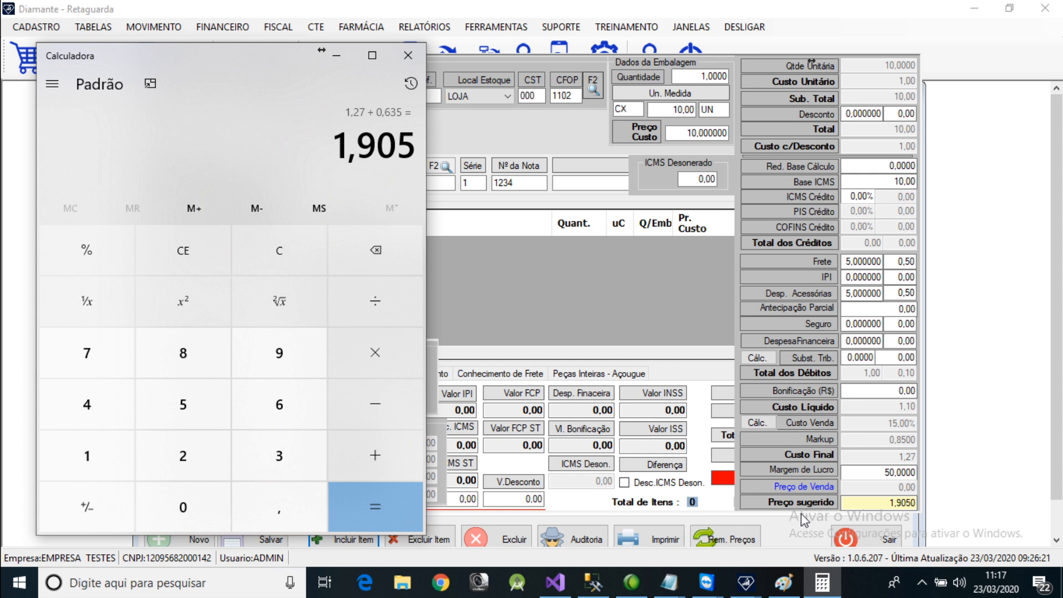
- Accept the Preço sugerido in Diamante, confirm saving the item, and close the item entry form
{"action": "left_click", "coordinate": [882, 502]}
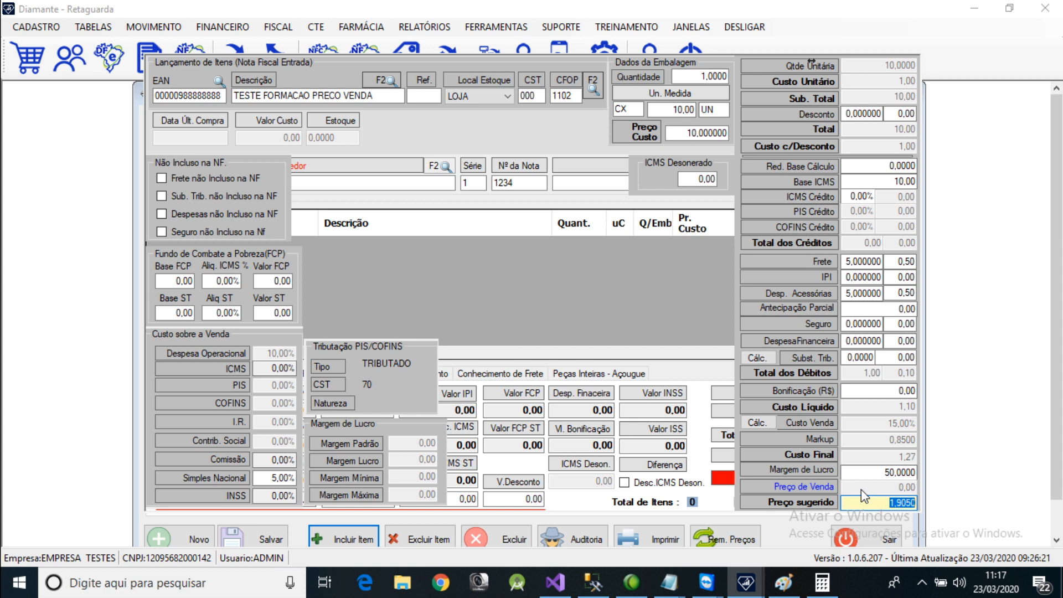
{"action": "key", "text": "Return"}
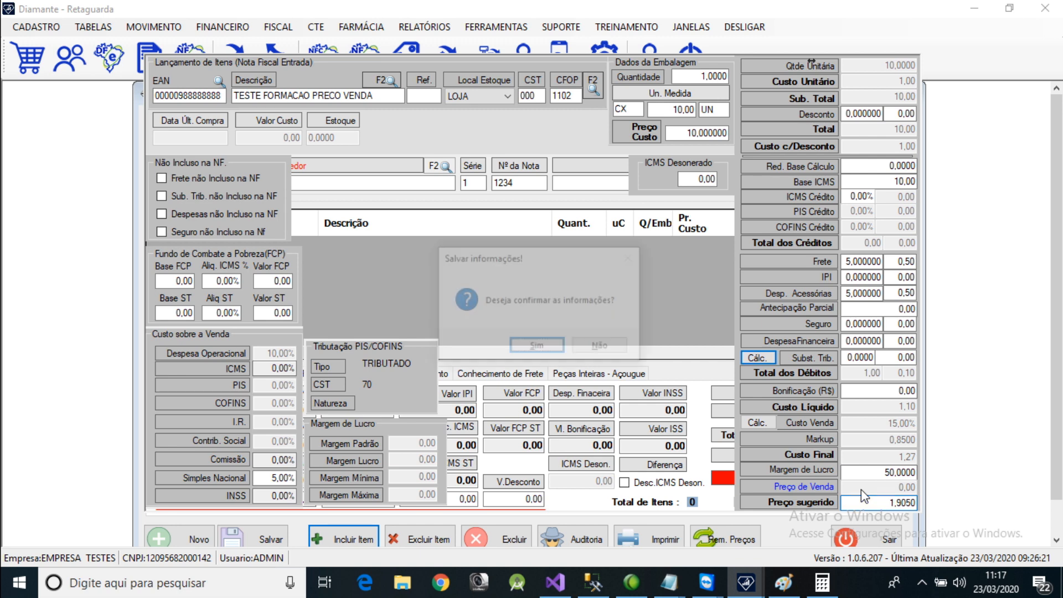
{"action": "key", "text": "Return"}
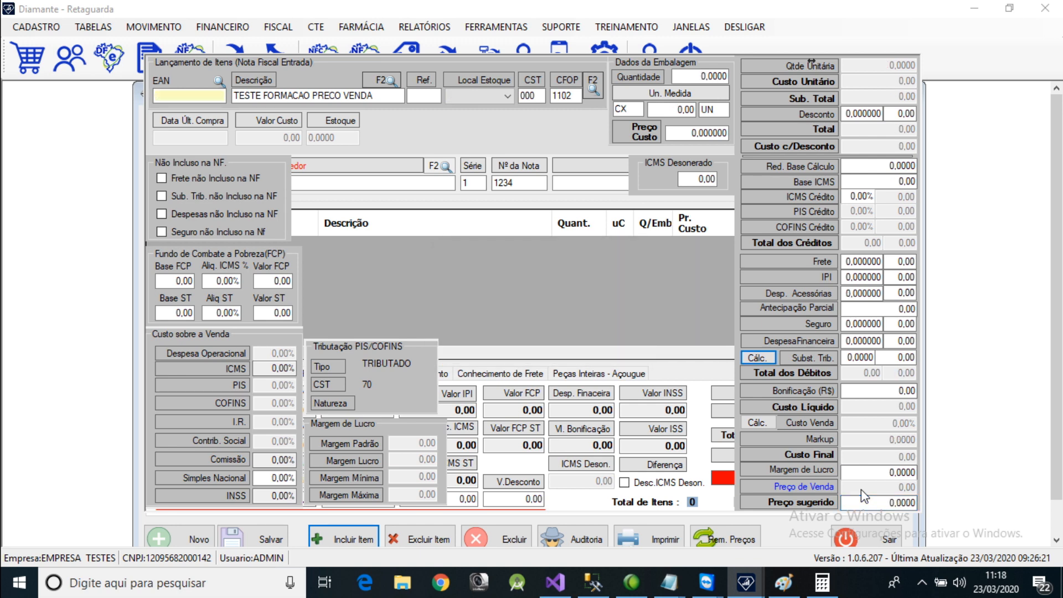
{"action": "key", "text": "Escape"}
- Reopen the TESTE FORMACAO PRECO VENDA item and step through its cost fields to review Margem de Lucro and Preço sugerido
{"action": "double_click", "coordinate": [460, 244]}
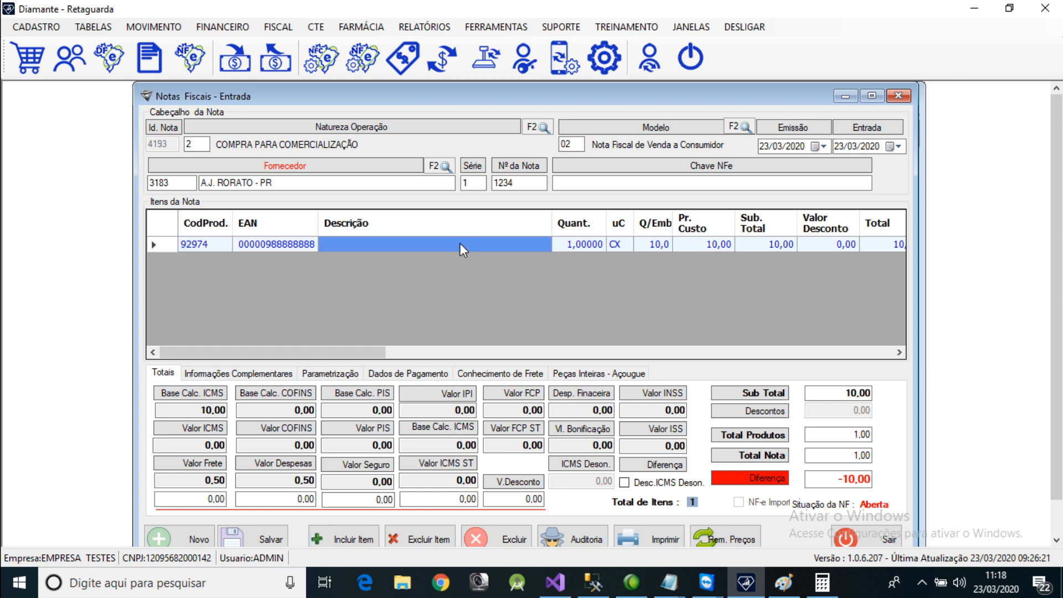
{"action": "key", "text": "Return"}
{"action": "key", "text": "Return"}
{"action": "key", "text": "Return"}
{"action": "key", "text": "Return"}
{"action": "key", "text": "Return"}
{"action": "key", "text": "Return"}
{"action": "key", "text": "Return"}
{"action": "key", "text": "Return"}
{"action": "key", "text": "Return"}
{"action": "key", "text": "Return"}
{"action": "key", "text": "Return"}
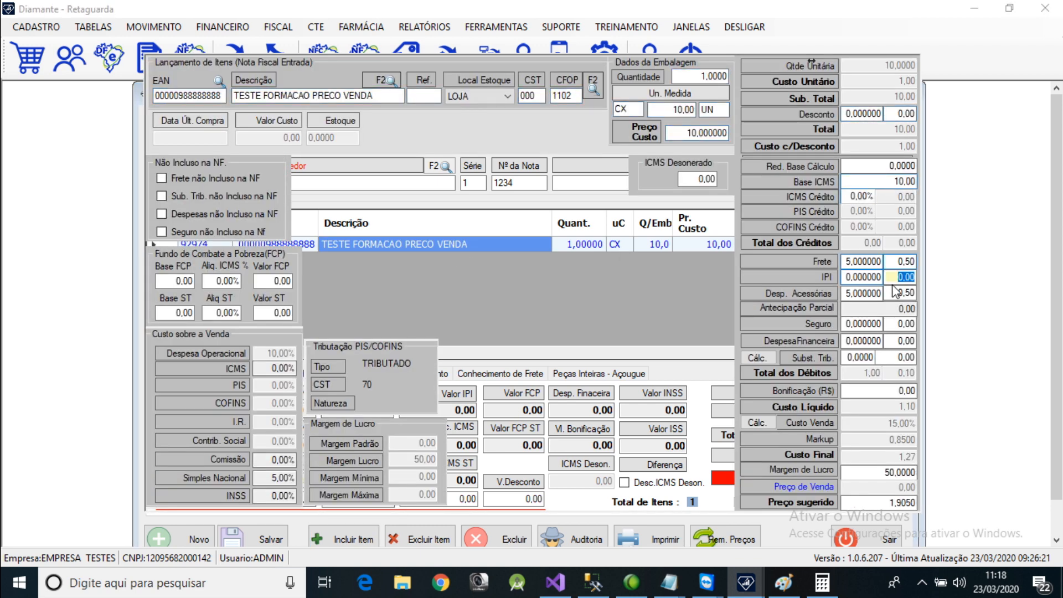
{"action": "key", "text": "Return"}
{"action": "key", "text": "Return"}
{"action": "key", "text": "Return"}
{"action": "key", "text": "Return"}
{"action": "key", "text": "Return"}
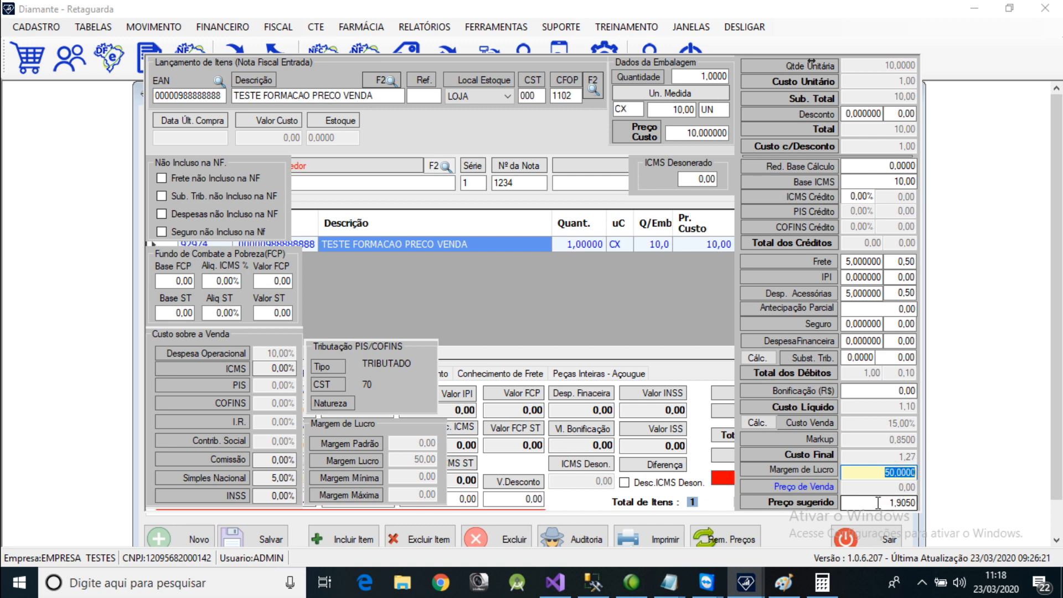
{"action": "key", "text": "Return"}
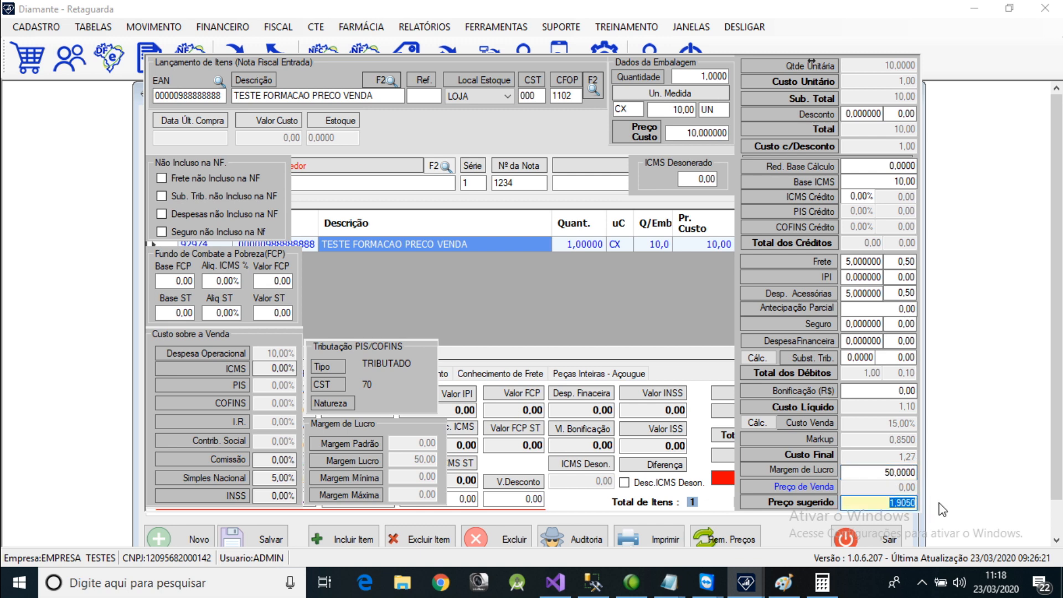
{"action": "key", "text": "Return"}
- Change the product profit margin type to Margem de Lucro 2 in the Parâmetros do Sistema and save the settings
{"action": "left_click", "coordinate": [512, 27]}
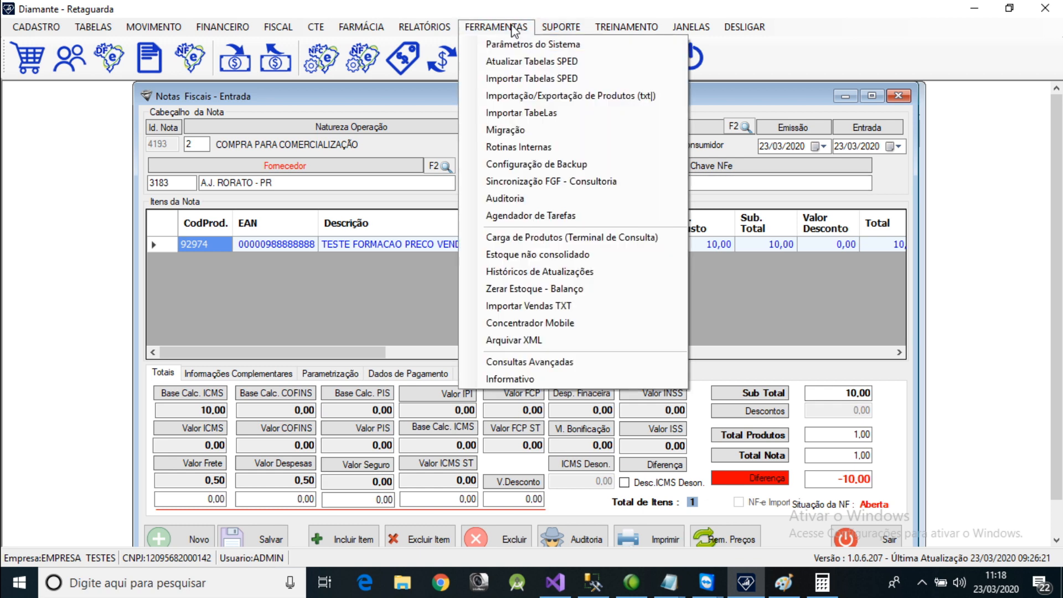
{"action": "left_click", "coordinate": [547, 45]}
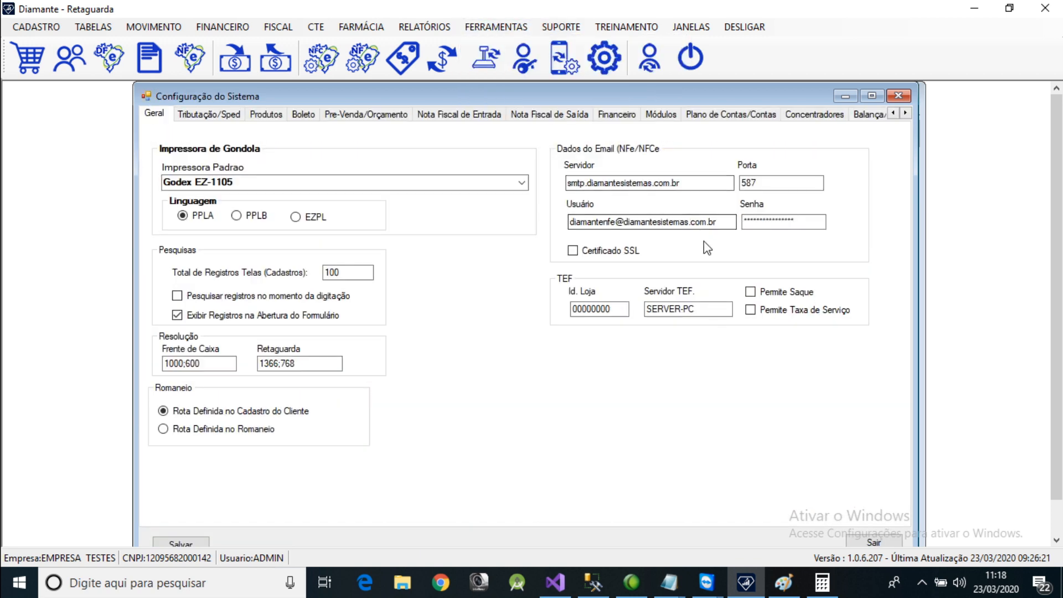
{"action": "left_click", "coordinate": [277, 118]}
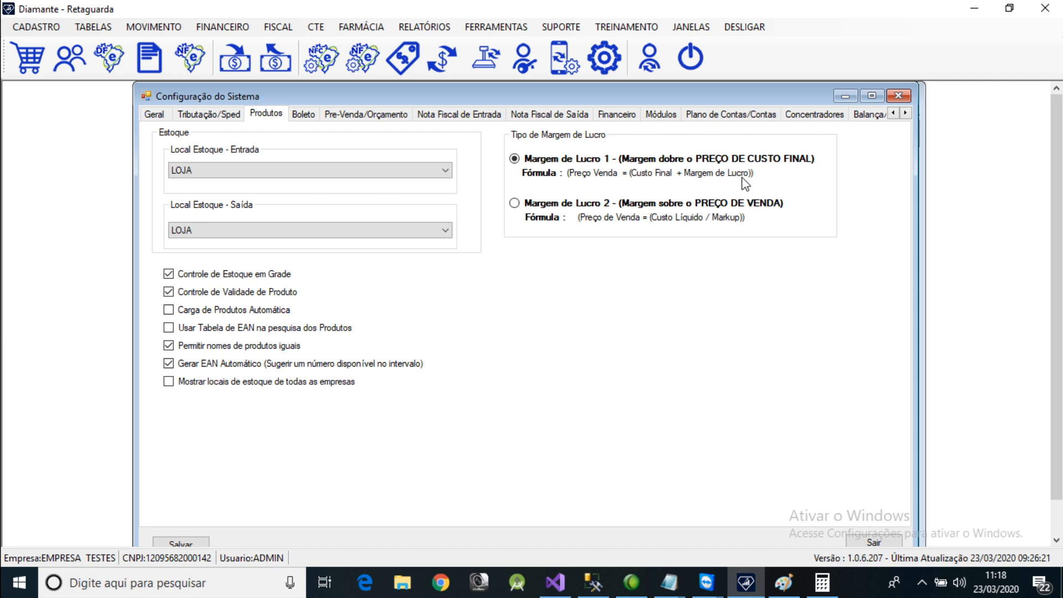
{"action": "left_click", "coordinate": [514, 205]}
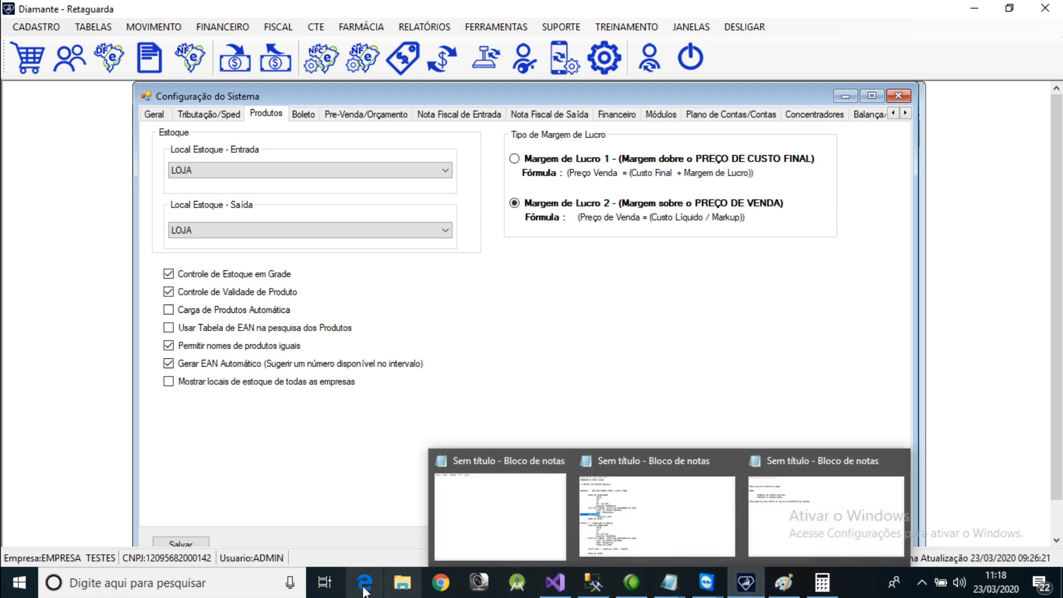
{"action": "left_click", "coordinate": [20, 582]}
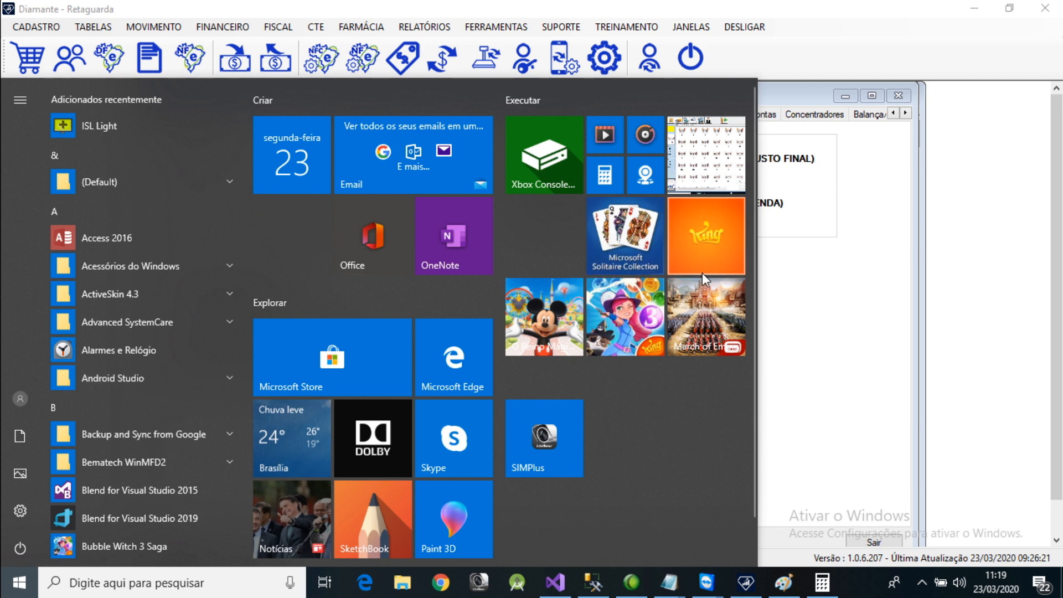
{"action": "left_click", "coordinate": [862, 300]}
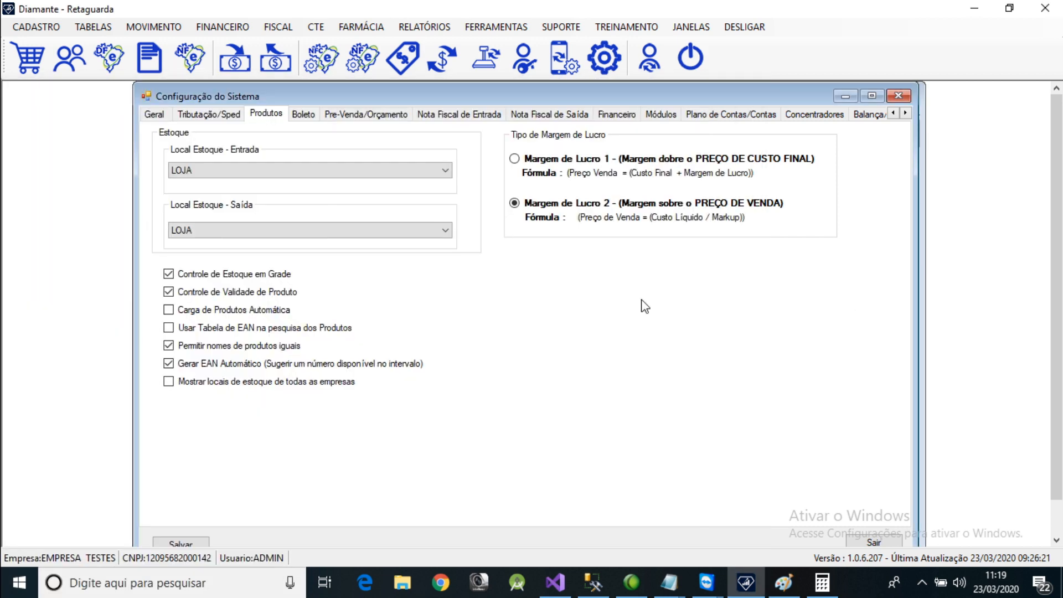
{"action": "left_click", "coordinate": [208, 545]}
{"action": "left_click", "coordinate": [526, 347]}
{"action": "left_click", "coordinate": [573, 337]}
- Open a new Notepad document and write the heading CUSTO LIQUIDO
{"action": "left_click", "coordinate": [19, 582]}
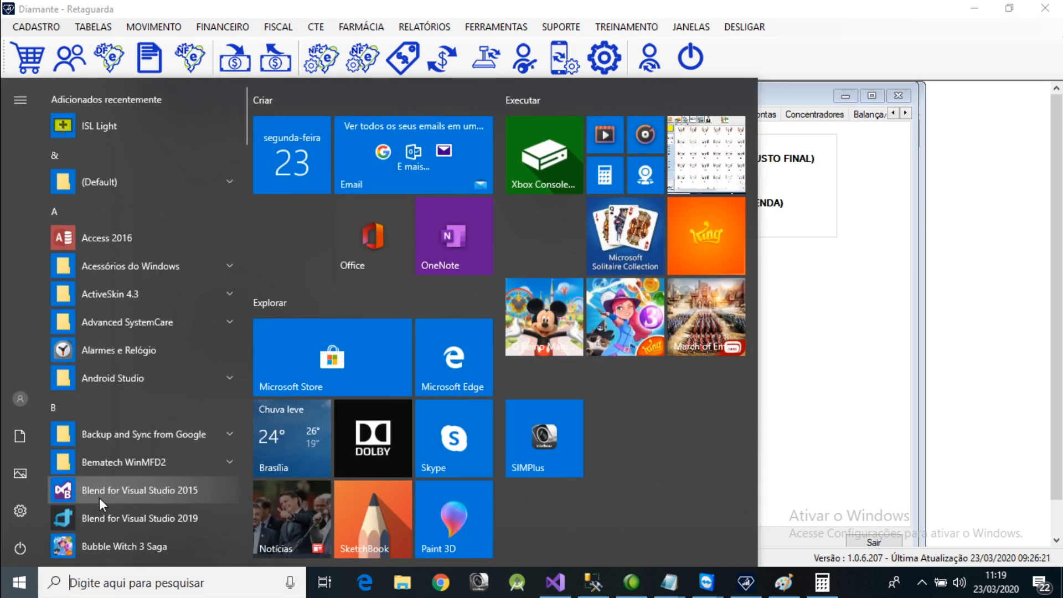
{"action": "type", "text": "NOTEPAD"}
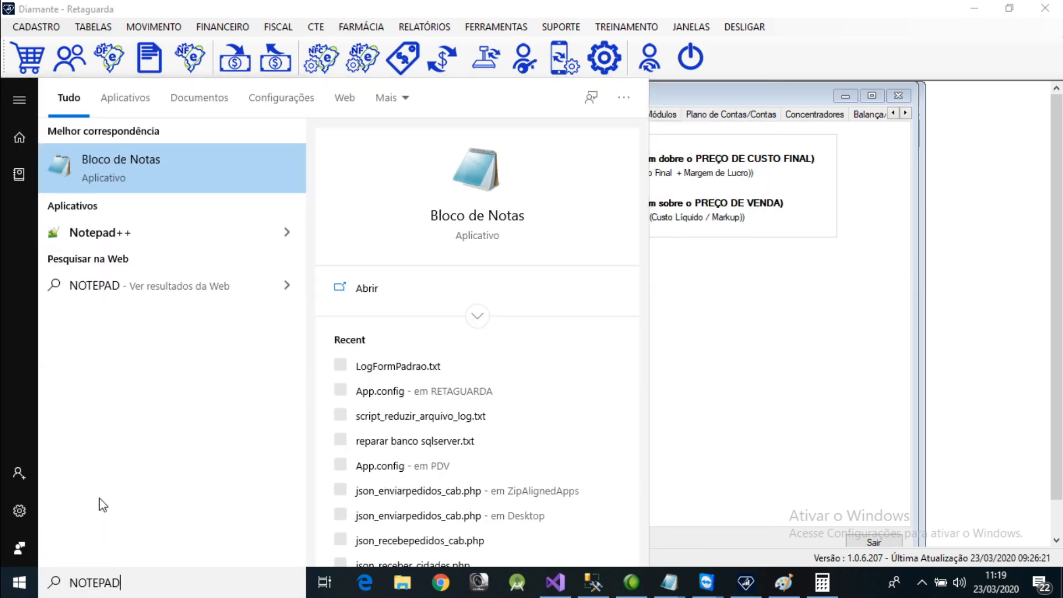
{"action": "key", "text": "Return"}
{"action": "key", "text": "Return"}
{"action": "key", "text": "Return"}
{"action": "type", "text": "CUSTO LIOQUID"}
{"action": "key", "text": "BackSpace"}
{"action": "key", "text": "BackSpace"}
{"action": "key", "text": "BackSpace"}
{"action": "key", "text": "BackSpace"}
{"action": "key", "text": "BackSpace"}
{"action": "type", "text": "QUIDO"}
{"action": "key", "text": "Return"}
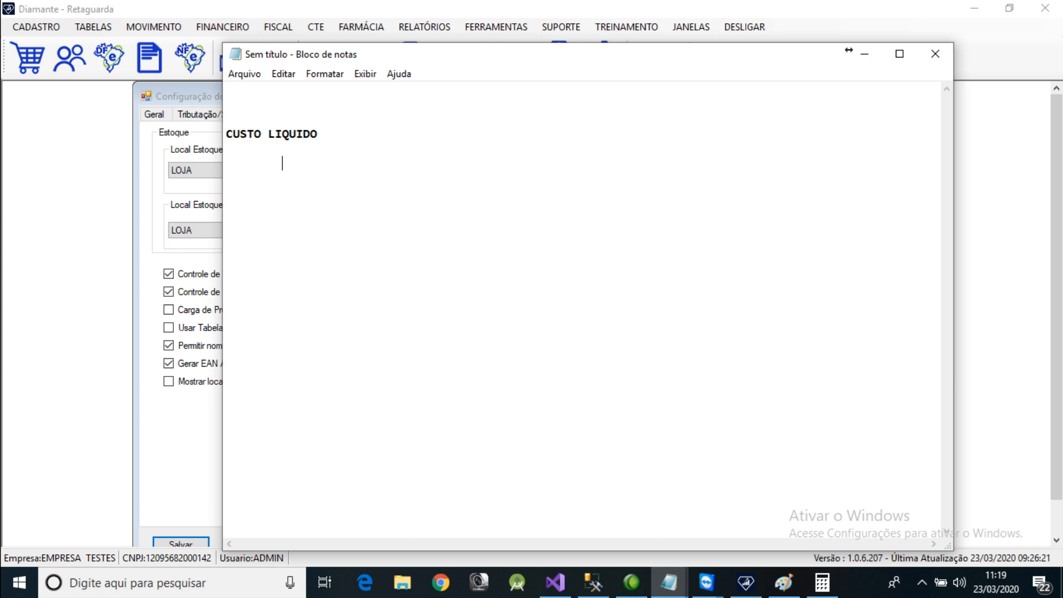
- List SIMPLES NACIONAL, DESP. OPERACIONAL and MARGEM LUCRO on separate indented lines under the heading
{"action": "type", "text": "SIMPLES NACIONAL"}
{"action": "key", "text": "Return"}
{"action": "key", "text": "Tab"}
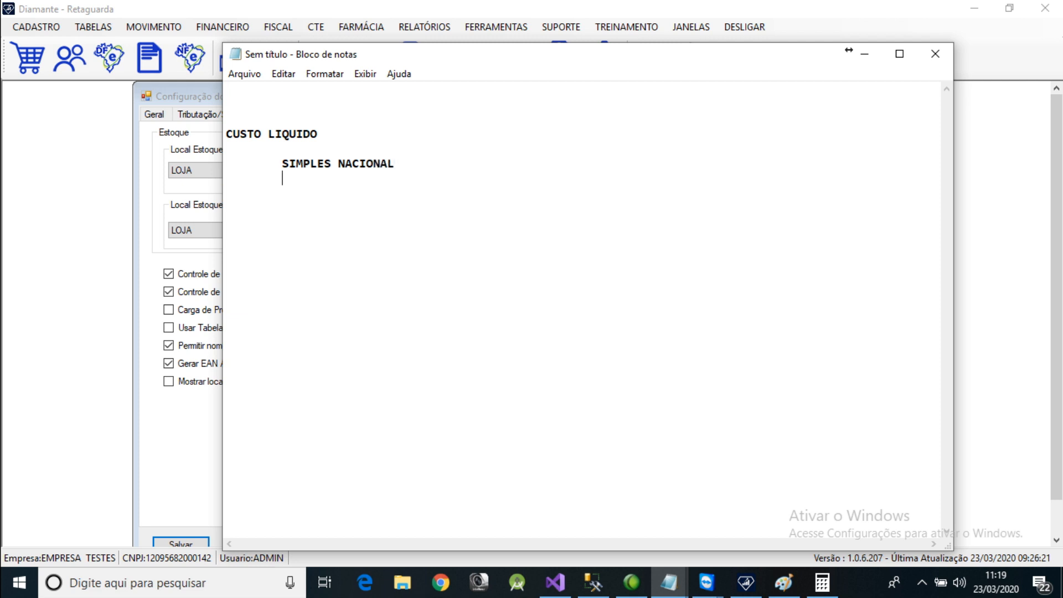
{"action": "type", "text": "DESP. OPERACIONAL \t"}
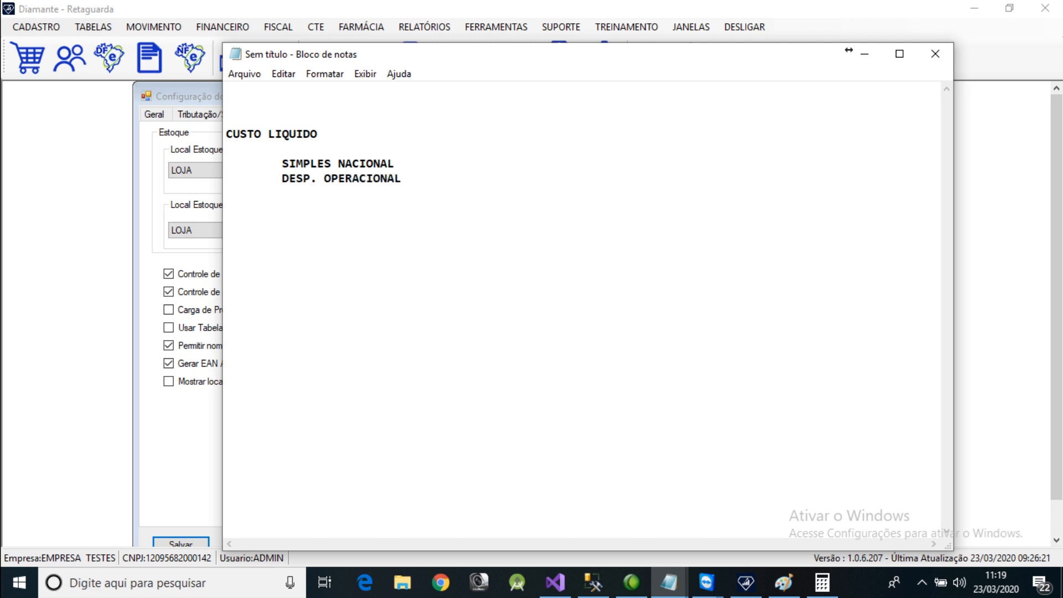
{"action": "type", "text": "MARGEM LUCRO"}
{"action": "key", "text": "Return"}
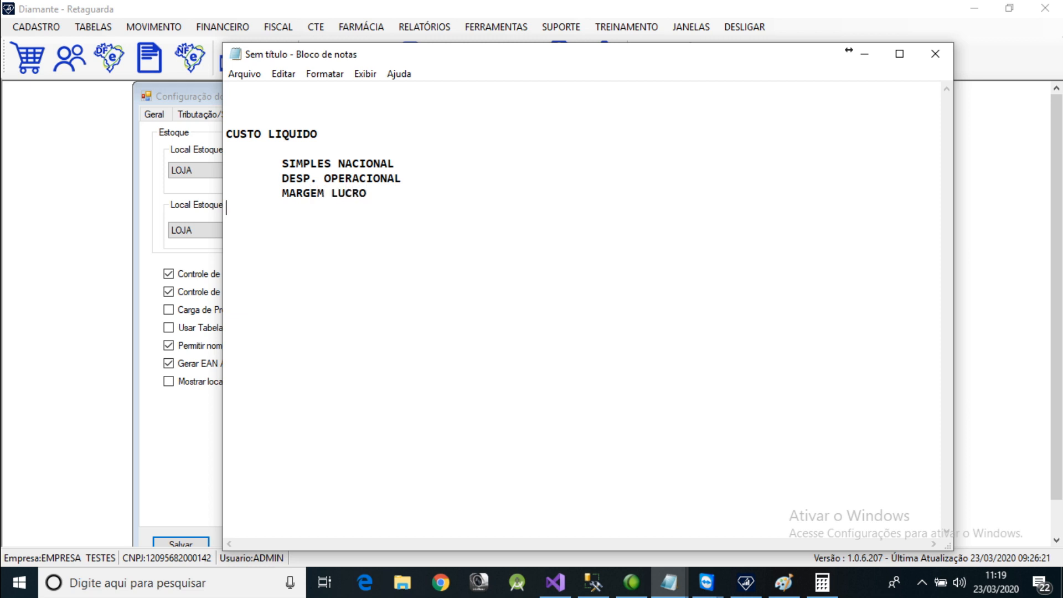
- Enter aligned values beside the list: 5,00 for SIMPLES NACIONAL, 10,00 for DESP. OPERACIONAL and 20,00 for MARGEM LUCRO
{"action": "key", "text": "Up"}
{"action": "key", "text": "Up"}
{"action": "key", "text": "Up"}
{"action": "key", "text": "ctrl+Right"}
{"action": "key", "text": "ctrl+Right"}
{"action": "type", "text": "5,00"}
{"action": "key", "text": "Down"}
{"action": "type", "text": "10,00"}
{"action": "key", "text": "Down"}
{"action": "type", "text": "200,00"}
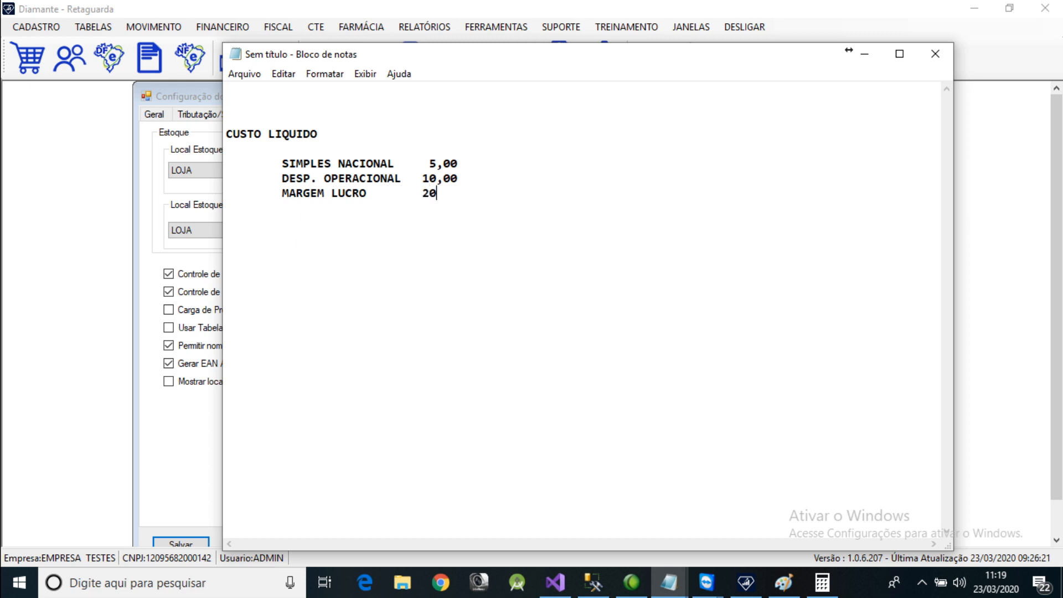
{"action": "key", "text": "BackSpace"}
{"action": "key", "text": "BackSpace"}
{"action": "key", "text": "BackSpace"}
{"action": "key", "text": "BackSpace"}
{"action": "type", "text": ",00"}
- Add a dashed line under the values and write the sum 35,00 below it
{"action": "key", "text": "Return"}
{"action": "type", "text": "------"}
{"action": "key", "text": "Return"}
{"action": "type", "text": "35,00"}
- Write the indented formula MARKUP = 100 - 35 below the sum, correcting the spelling of MARKUP
{"action": "key", "text": "Return"}
{"action": "key", "text": "Tab"}
{"action": "key", "text": "Return"}
{"action": "type", "text": "MAL"}
{"action": "key", "text": "BackSpace"}
{"action": "type", "text": "KUI"}
{"action": "key", "text": "BackSpace"}
{"action": "type", "text": "P ="}
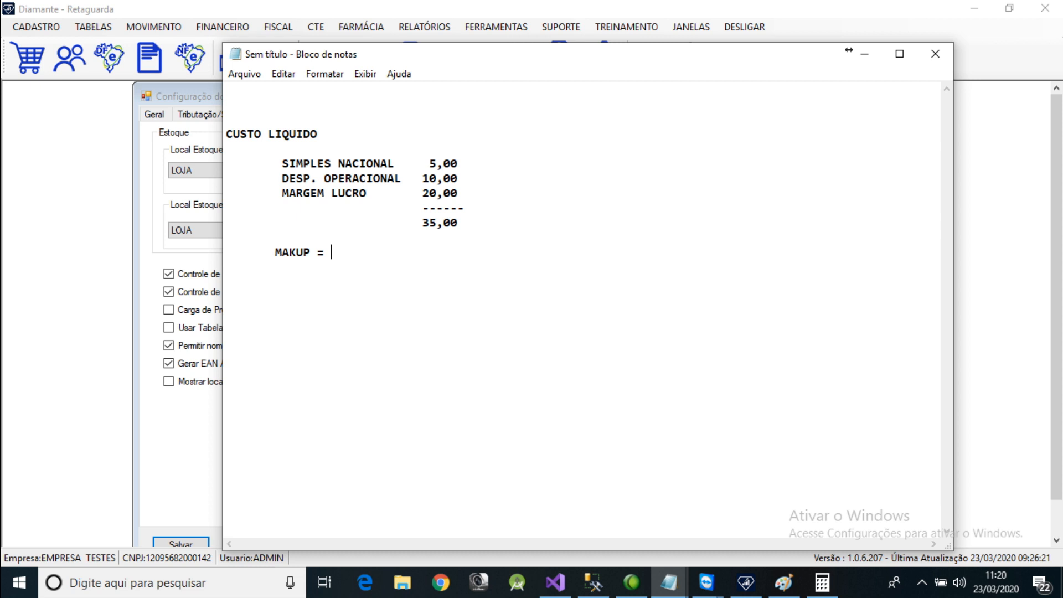
{"action": "key", "text": "Left"}
{"action": "key", "text": "Left"}
{"action": "key", "text": "Left"}
{"action": "key", "text": "Left"}
{"action": "key", "text": "Left"}
{"action": "key", "text": "Left"}
{"action": "type", "text": "R"}
{"action": "key", "text": "Right"}
{"action": "key", "text": "Right"}
{"action": "key", "text": "Right"}
{"action": "key", "text": "Right"}
{"action": "key", "text": "Right"}
{"action": "key", "text": "Right"}
{"action": "type", "text": "100 - 35"}
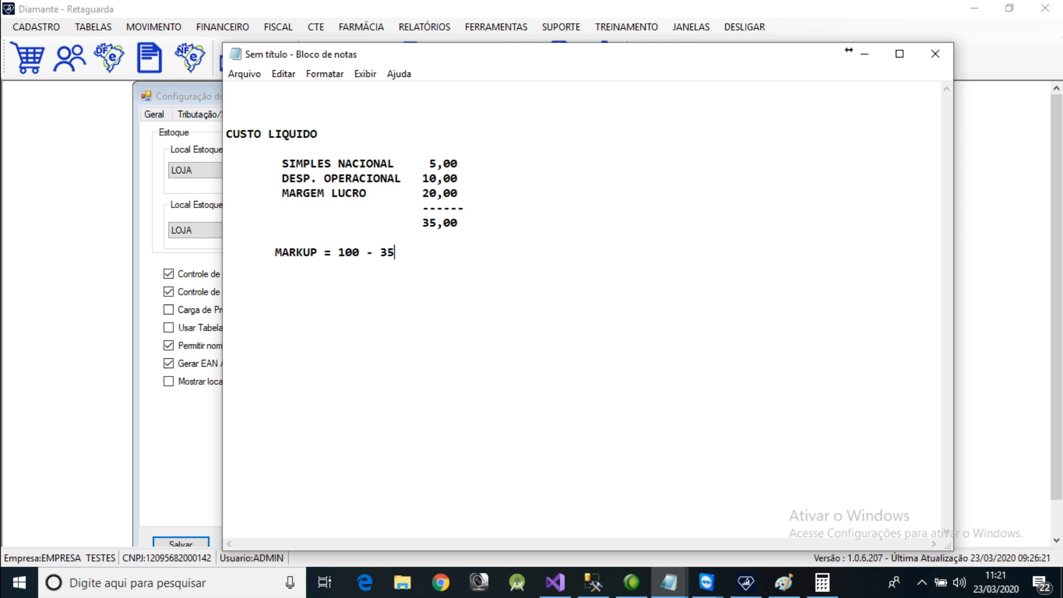
- Retype the end of the formula as MARKUP = 100 - 35 = .65 and write 0,65 below it
{"action": "key", "text": "BackSpace"}
{"action": "key", "text": "BackSpace"}
{"action": "key", "text": "BackSpace"}
{"action": "key", "text": "BackSpace"}
{"action": "key", "text": "BackSpace"}
{"action": "key", "text": "BackSpace"}
{"action": "key", "text": "BackSpace"}
{"action": "type", "text": "00 - 35 ="}
{"action": "type", "text": " ."}
{"action": "type", "text": "7"}
{"action": "key", "text": "BackSpace"}
{"action": "type", "text": "65"}
{"action": "key", "text": "Return"}
{"action": "key", "text": "Return"}
{"action": "type", "text": "0,65"}
- Write the sale price calculation 1,10 / 0,05 = a few lines below the markup value
{"action": "key", "text": "Return"}
{"action": "key", "text": "Return"}
{"action": "key", "text": "Return"}
{"action": "key", "text": "Return"}
{"action": "type", "text": "1,10 / "}
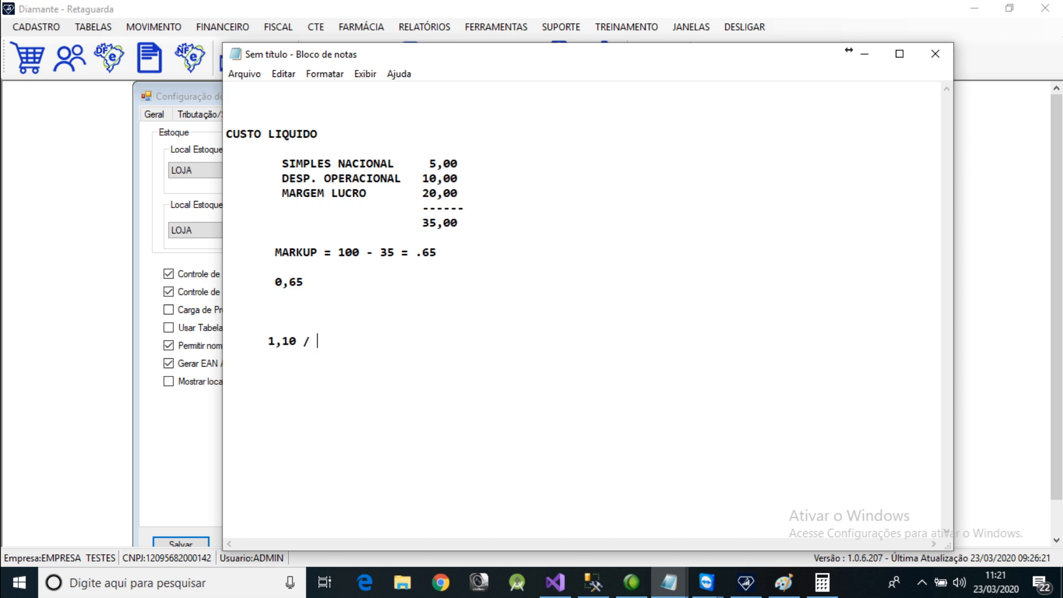
{"action": "type", "text": "0,05 ="}
- Switch to the calculator, clear it and divide 1,10 by 0,65
{"action": "mouse_move", "coordinate": [822, 583]}
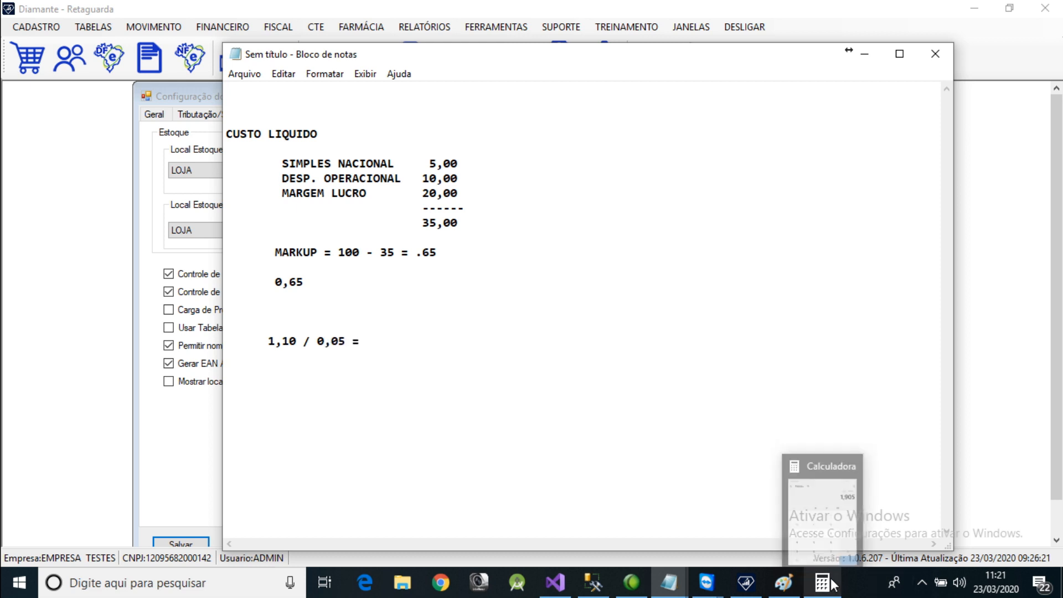
{"action": "left_click", "coordinate": [820, 475]}
{"action": "key", "text": "Escape"}
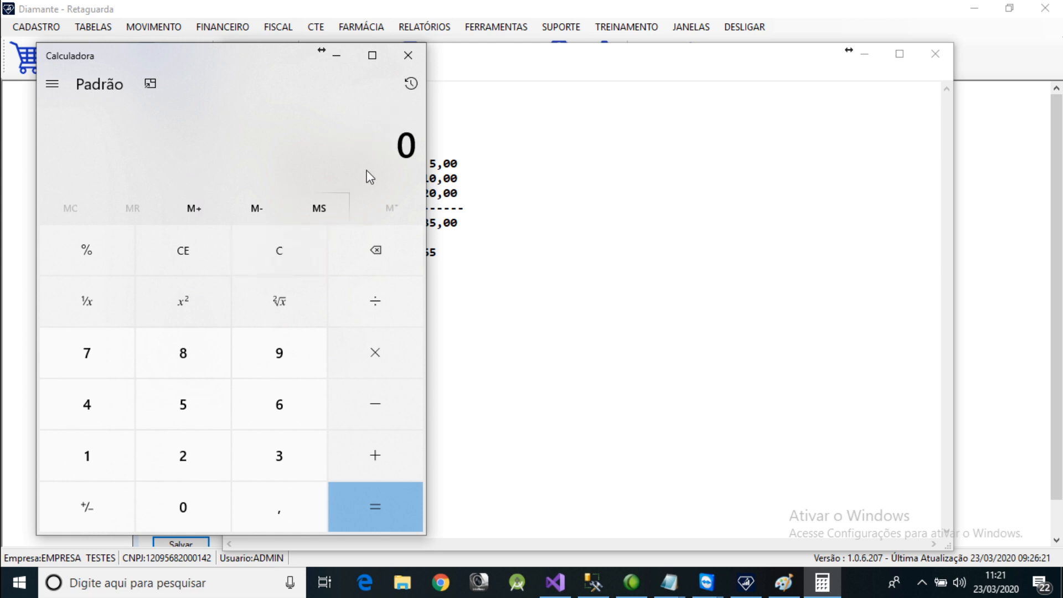
{"action": "type", "text": "1,10"}
{"action": "key", "text": "slash"}
{"action": "type", "text": "0,65"}
{"action": "key", "text": "Return"}
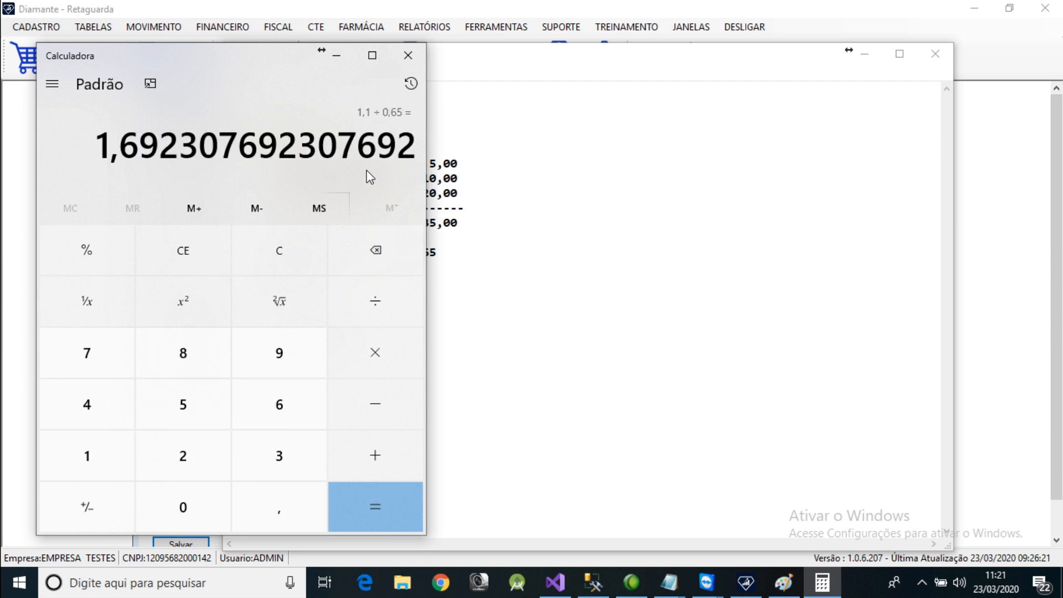
- Move the calculator clear of the note and complete the 1,10 / 0,05 = line with 1,69
{"action": "left_click_drag", "start_coordinate": [230, 64], "coordinate": [780, 126]}
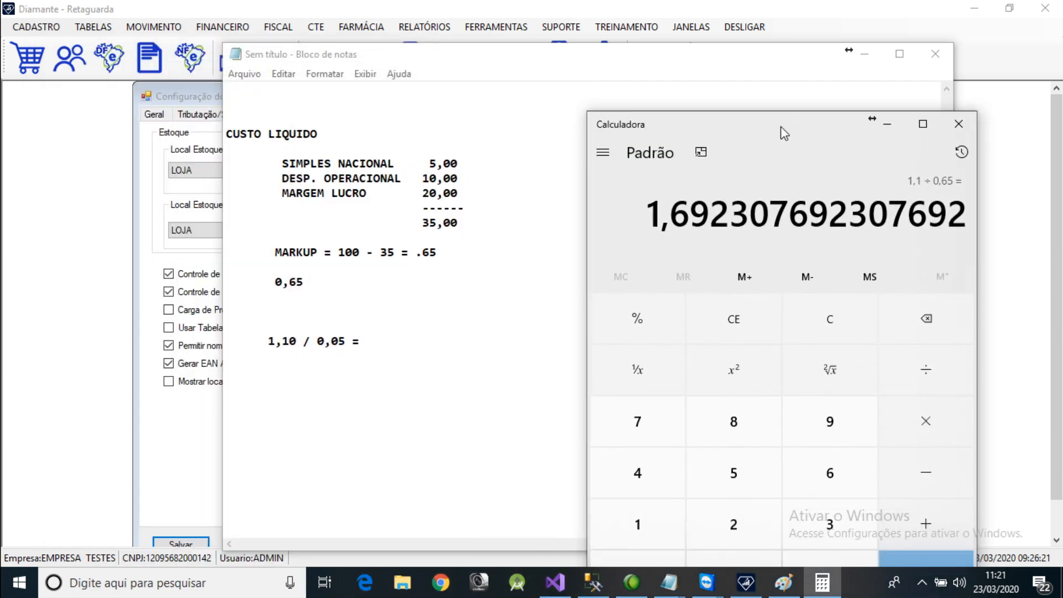
{"action": "left_click", "coordinate": [380, 337]}
{"action": "type", "text": "1,69"}
{"action": "left_click", "coordinate": [822, 582]}
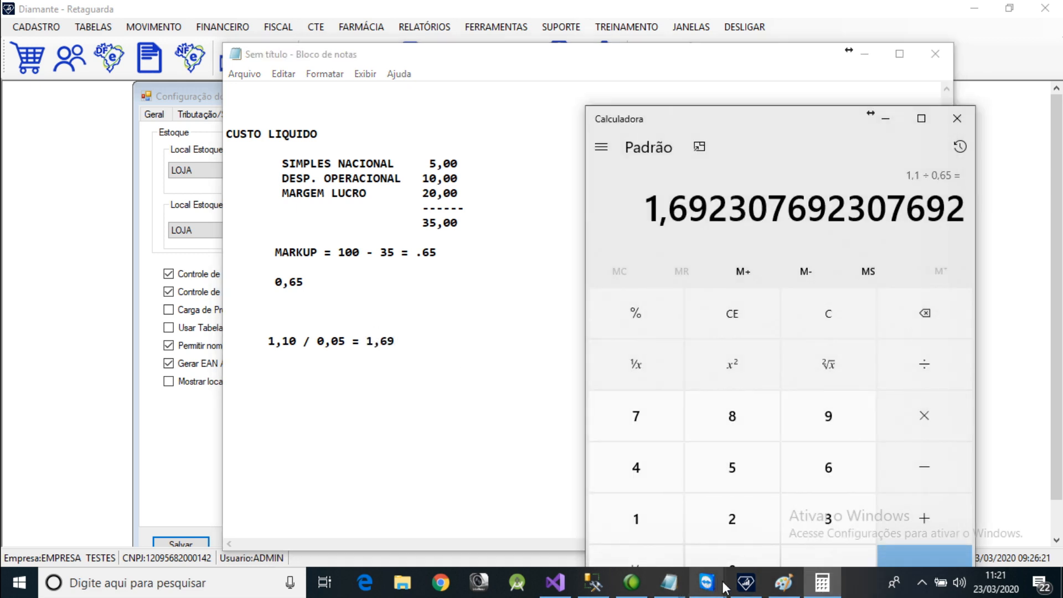
- Switch to Diamante, save the system configuration with Margem de Lucro 2 selected and close its window
{"action": "left_click", "coordinate": [745, 581]}
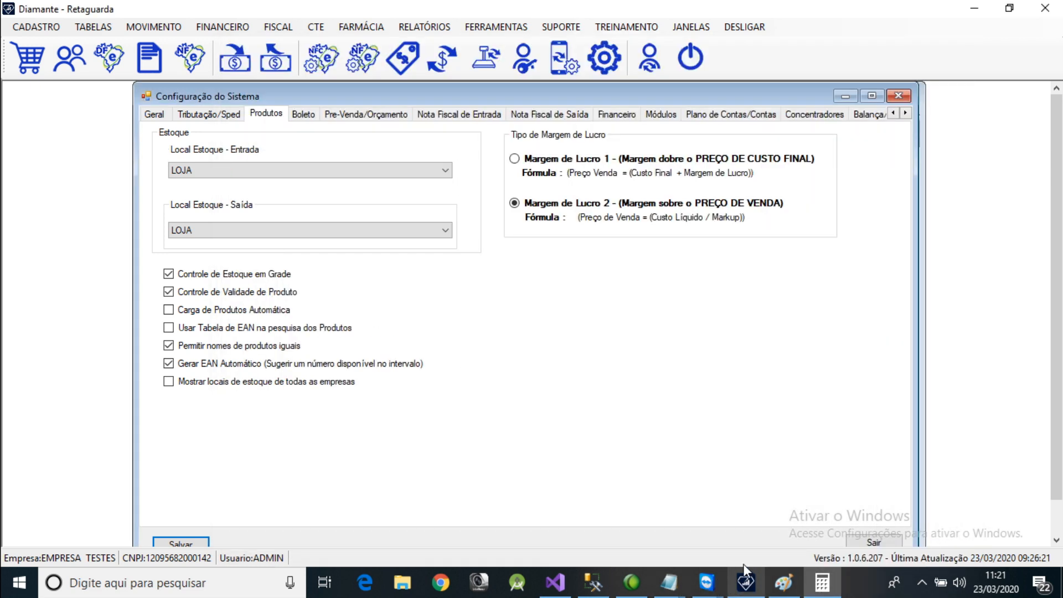
{"action": "left_click", "coordinate": [197, 541]}
{"action": "left_click", "coordinate": [521, 348]}
{"action": "left_click", "coordinate": [609, 339]}
{"action": "left_click", "coordinate": [897, 95]}
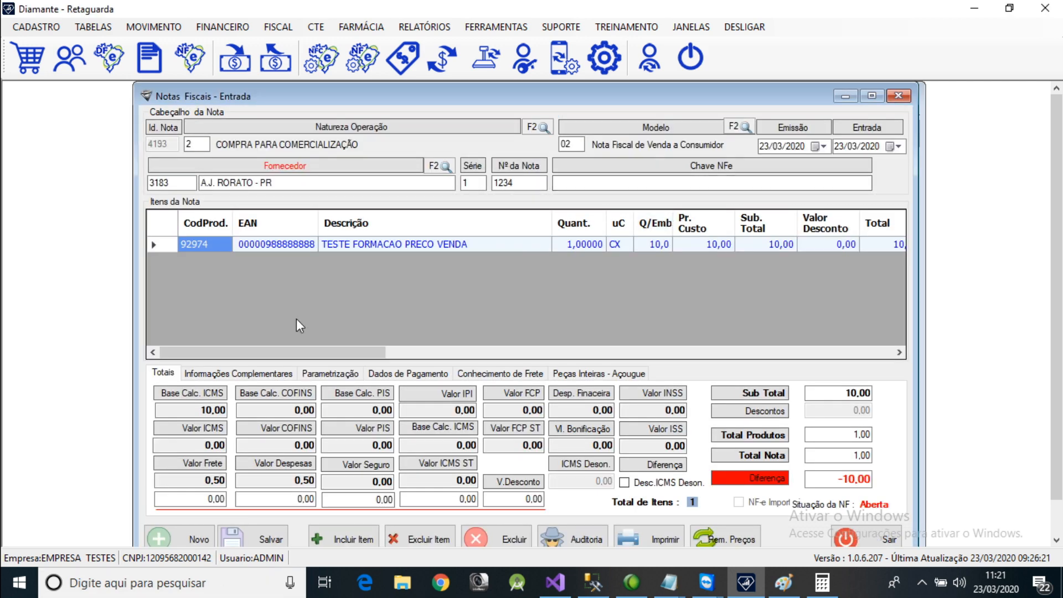
- Open the invoice item TESTE FORMACAO PRECO VENDA, advance through its cost fields to recalculate them and set Margem de Lucro to 0
{"action": "double_click", "coordinate": [361, 244]}
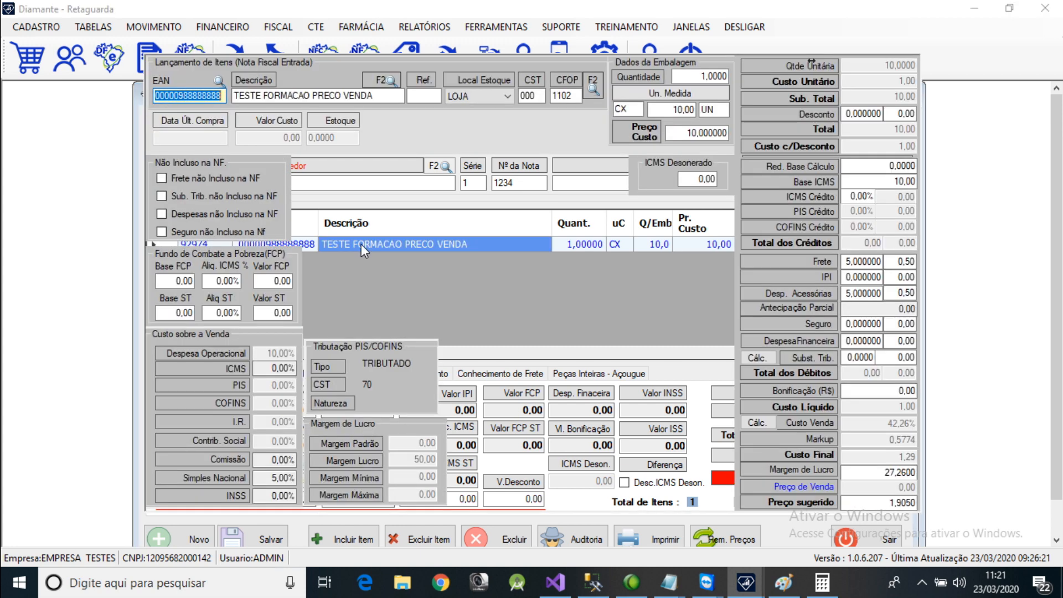
{"action": "key", "text": "Return"}
{"action": "key", "text": "Return"}
{"action": "key", "text": "Return"}
{"action": "key", "text": "Return"}
{"action": "key", "text": "Return"}
{"action": "key", "text": "Return"}
{"action": "key", "text": "Return"}
{"action": "key", "text": "Return"}
{"action": "key", "text": "Return"}
{"action": "key", "text": "Return"}
{"action": "key", "text": "Return"}
{"action": "key", "text": "Return"}
{"action": "key", "text": "Return"}
{"action": "key", "text": "Return"}
{"action": "key", "text": "Return"}
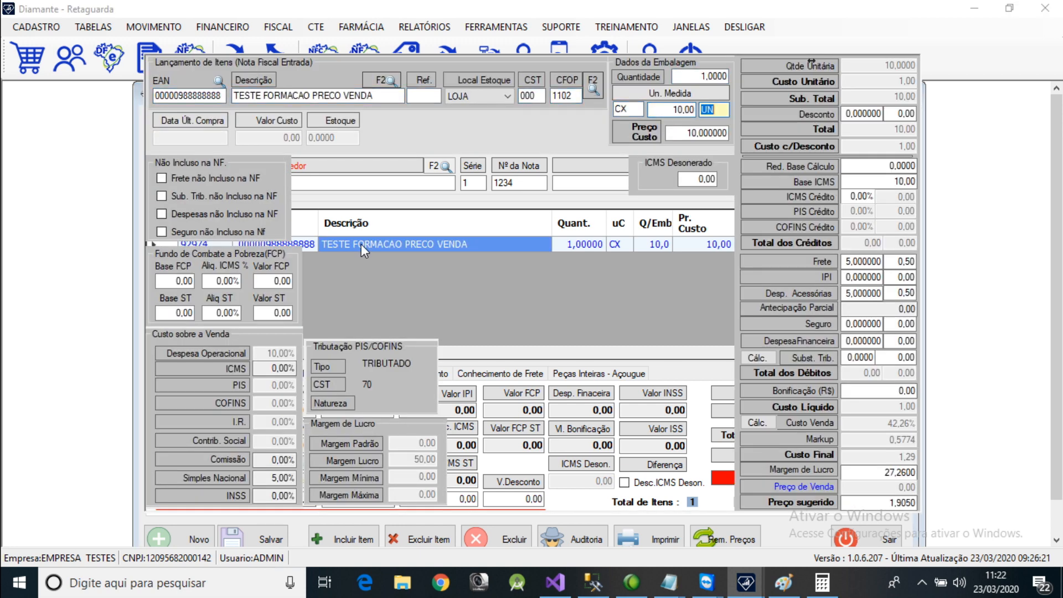
{"action": "key", "text": "Return"}
{"action": "key", "text": "Return"}
{"action": "key", "text": "Return"}
{"action": "key", "text": "Return"}
{"action": "key", "text": "Return"}
{"action": "key", "text": "Return"}
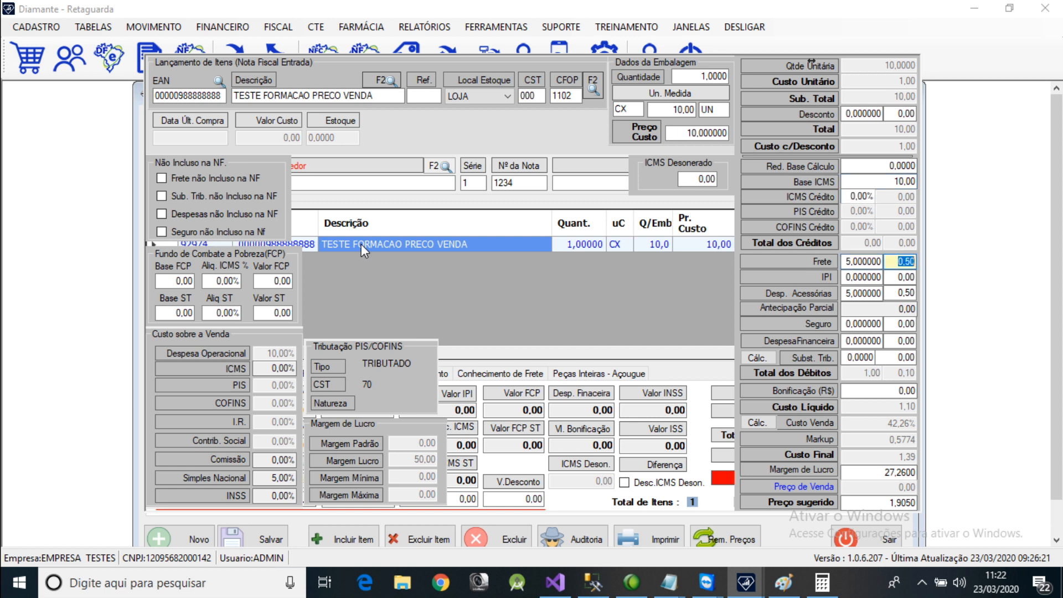
{"action": "key", "text": "Return"}
{"action": "key", "text": "Return"}
{"action": "key", "text": "Return"}
{"action": "key", "text": "Return"}
{"action": "key", "text": "Return"}
{"action": "key", "text": "Return"}
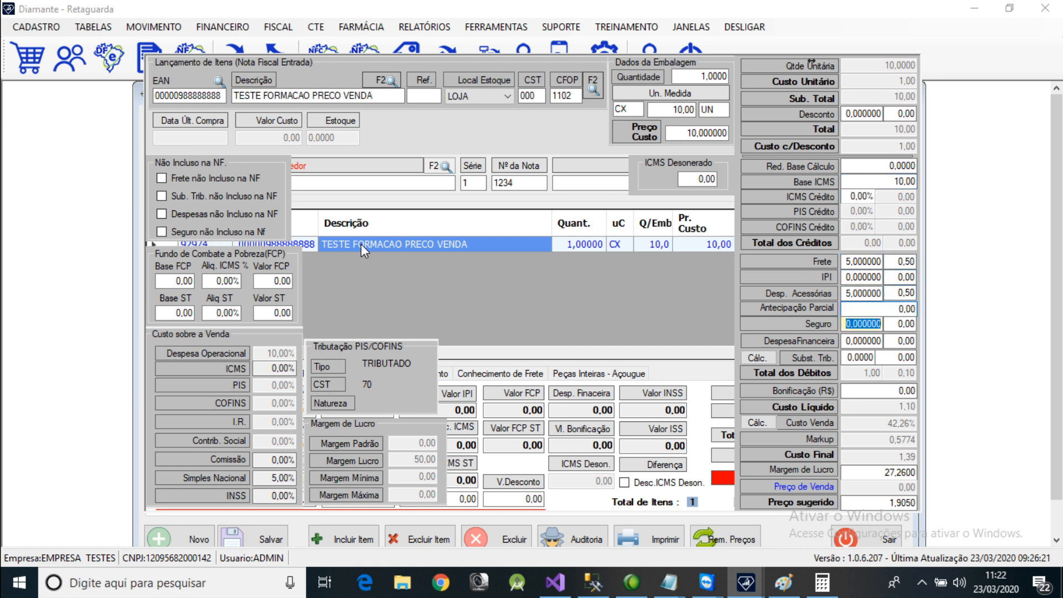
{"action": "key", "text": "Return"}
{"action": "key", "text": "Return"}
{"action": "key", "text": "Return"}
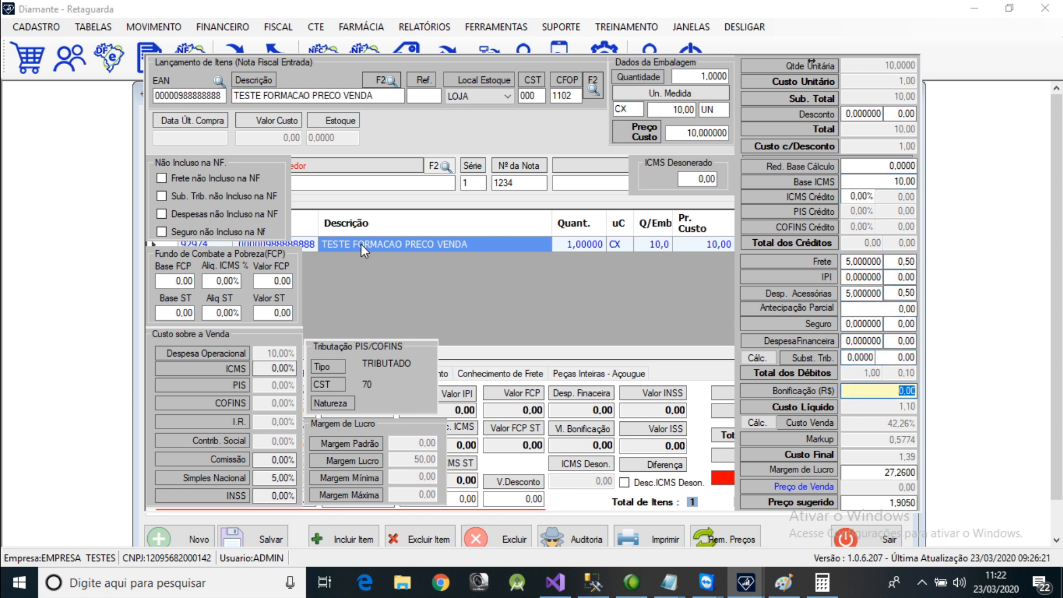
{"action": "type", "text": "0"}
{"action": "key", "text": "Return"}
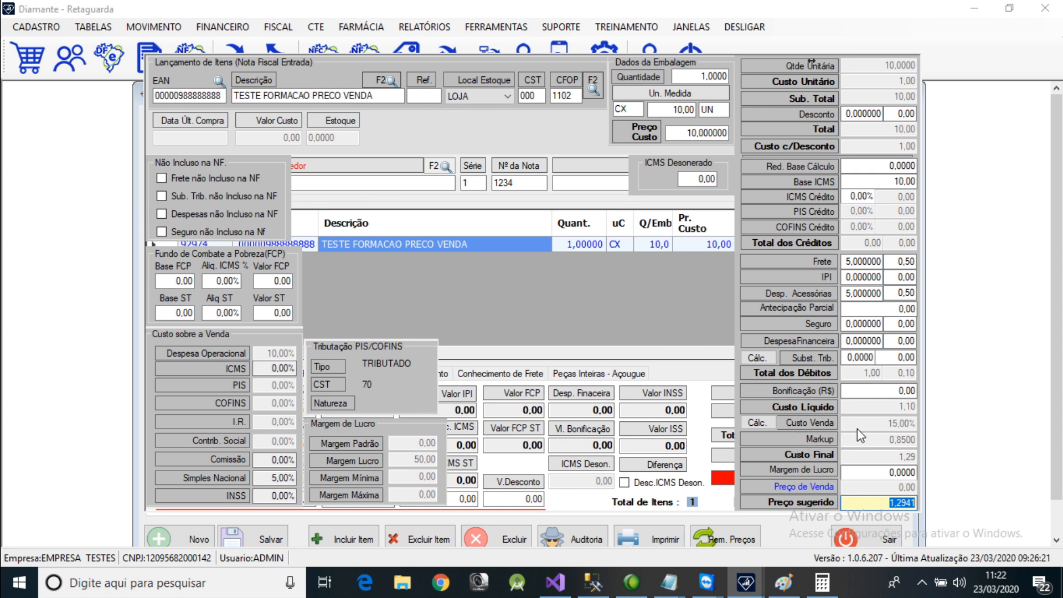
- Set the item's Margem de Lucro to 20 and recalculate the suggested price
{"action": "left_click", "coordinate": [886, 473]}
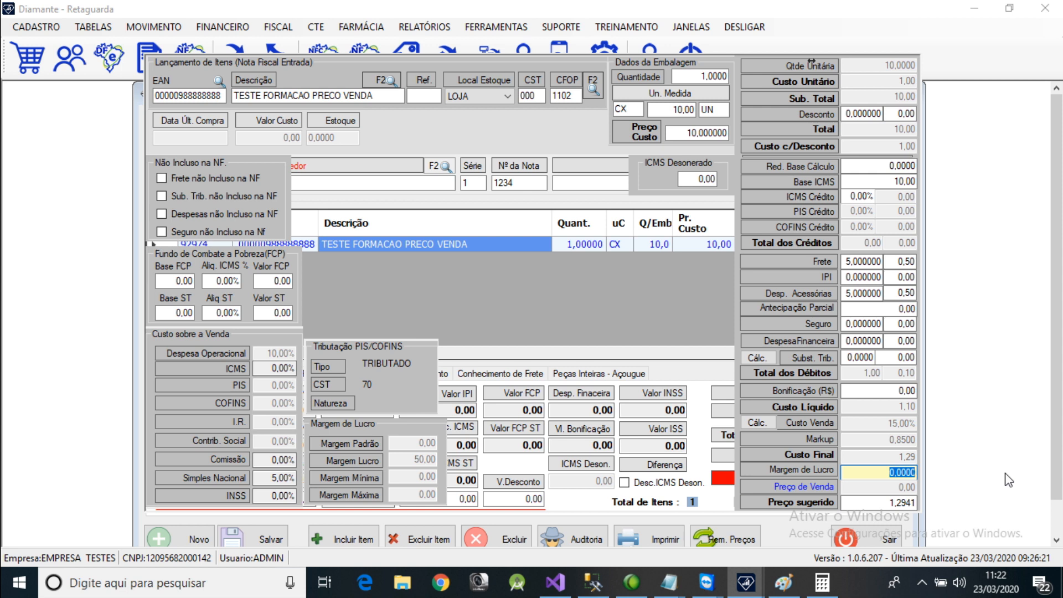
{"action": "type", "text": "20"}
{"action": "key", "text": "Return"}
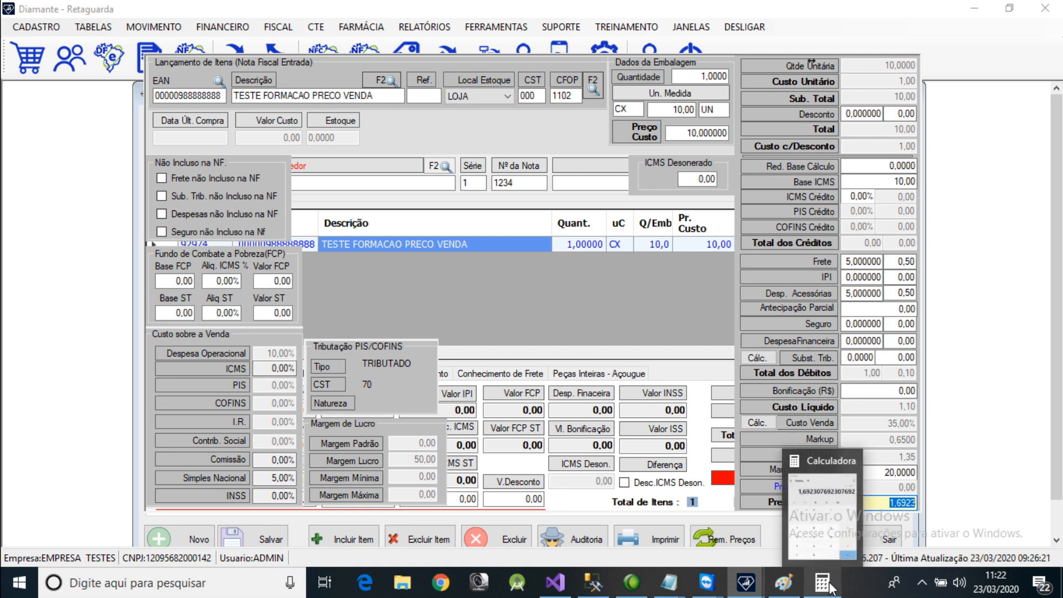
- Bring up the note with the markup calculation, narrow its window and place it beside the item's cost column
{"action": "mouse_move", "coordinate": [786, 586]}
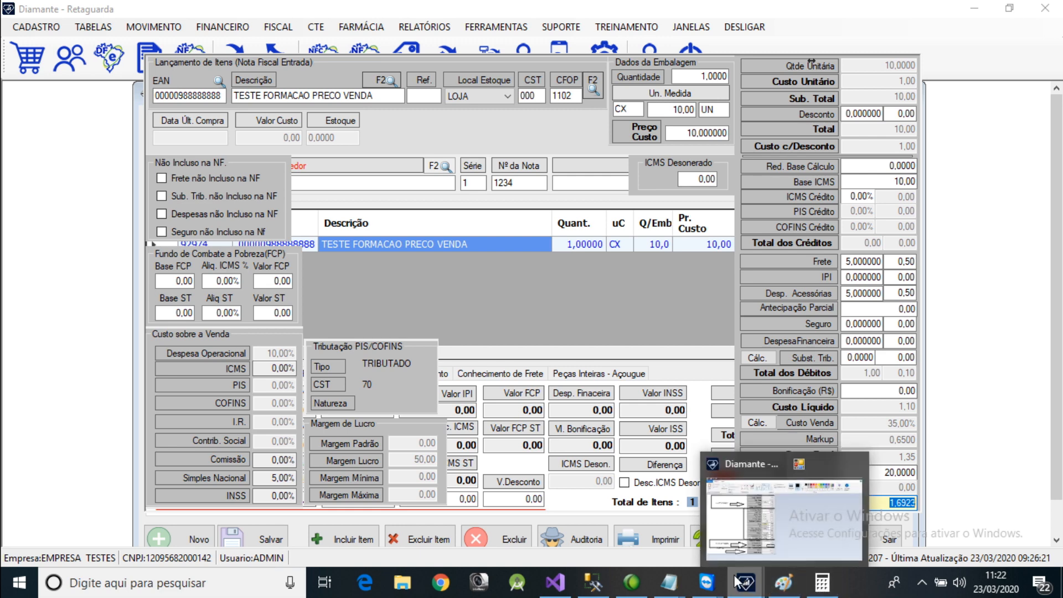
{"action": "mouse_move", "coordinate": [669, 582]}
{"action": "left_click", "coordinate": [875, 515]}
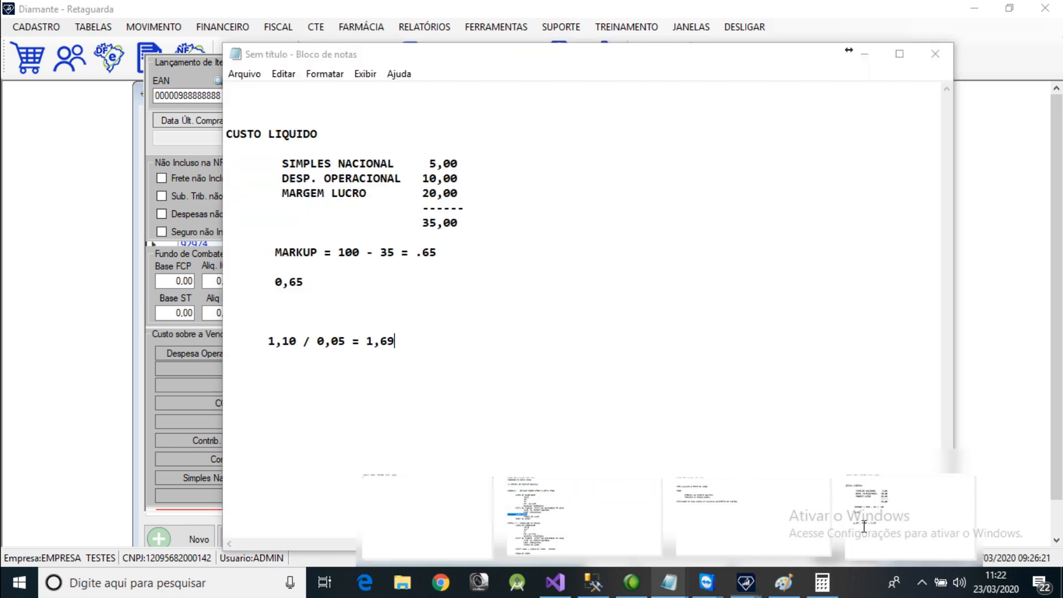
{"action": "left_click_drag", "start_coordinate": [773, 73], "coordinate": [574, 95]}
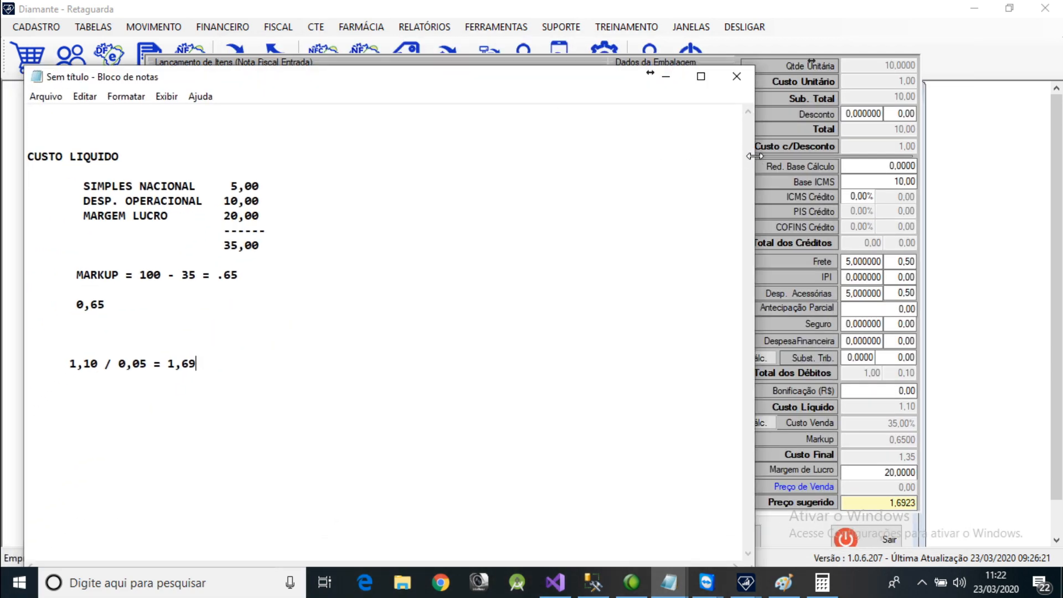
{"action": "left_click_drag", "start_coordinate": [754, 156], "coordinate": [315, 157]}
{"action": "left_click_drag", "start_coordinate": [134, 78], "coordinate": [556, 68]}
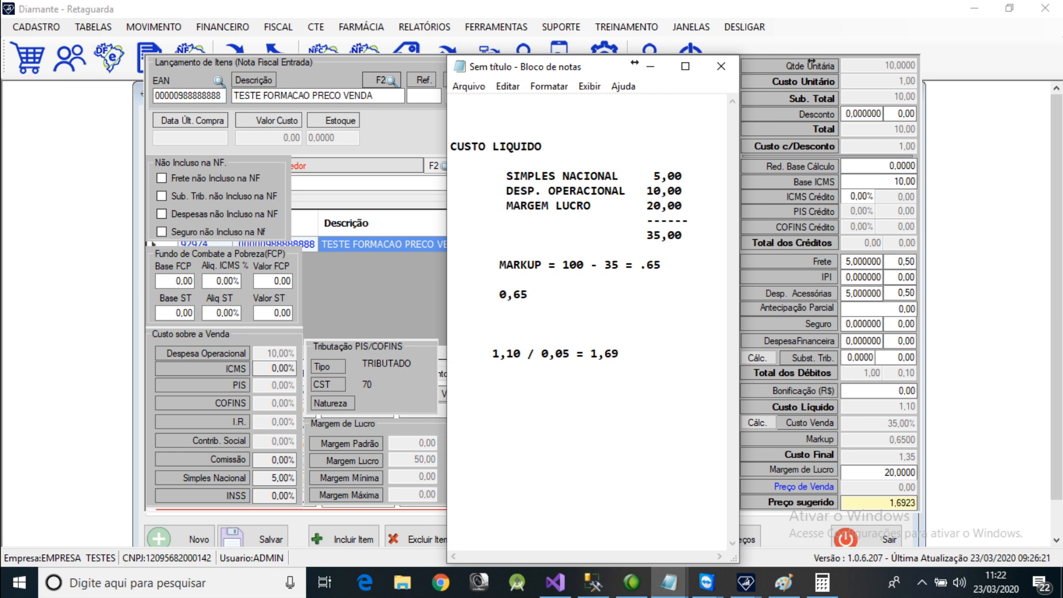
- Compare the note's Simples Nacional, Desp. Operacional and Margem Lucro percentages with the item's cost values
{"action": "left_click_drag", "start_coordinate": [530, 353], "coordinate": [507, 353]}
{"action": "left_click", "coordinate": [656, 176]}
{"action": "left_click_drag", "start_coordinate": [655, 176], "coordinate": [685, 206]}
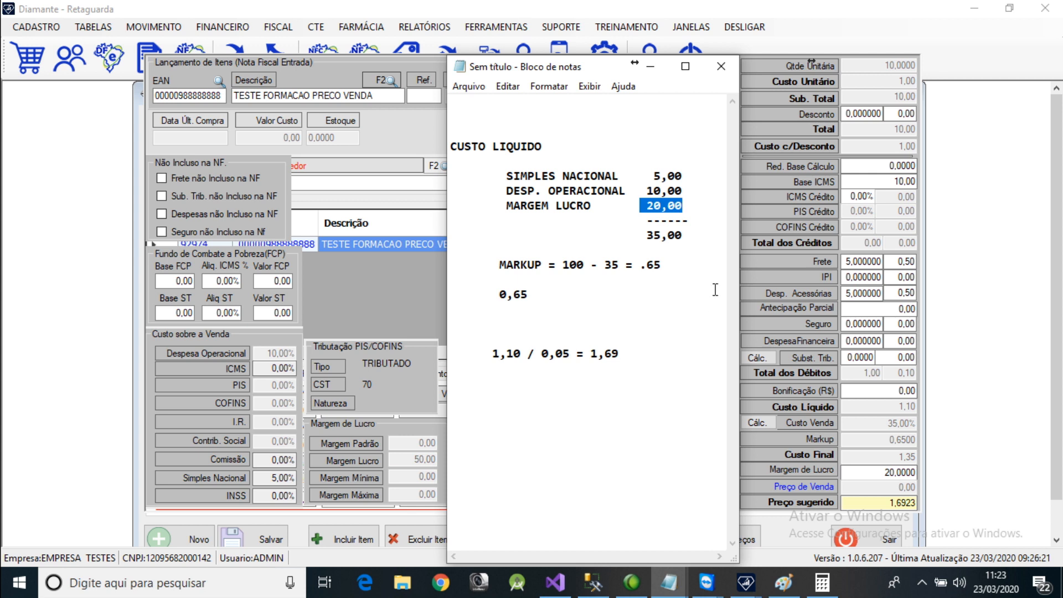
{"action": "left_click_drag", "start_coordinate": [506, 176], "coordinate": [722, 208]}
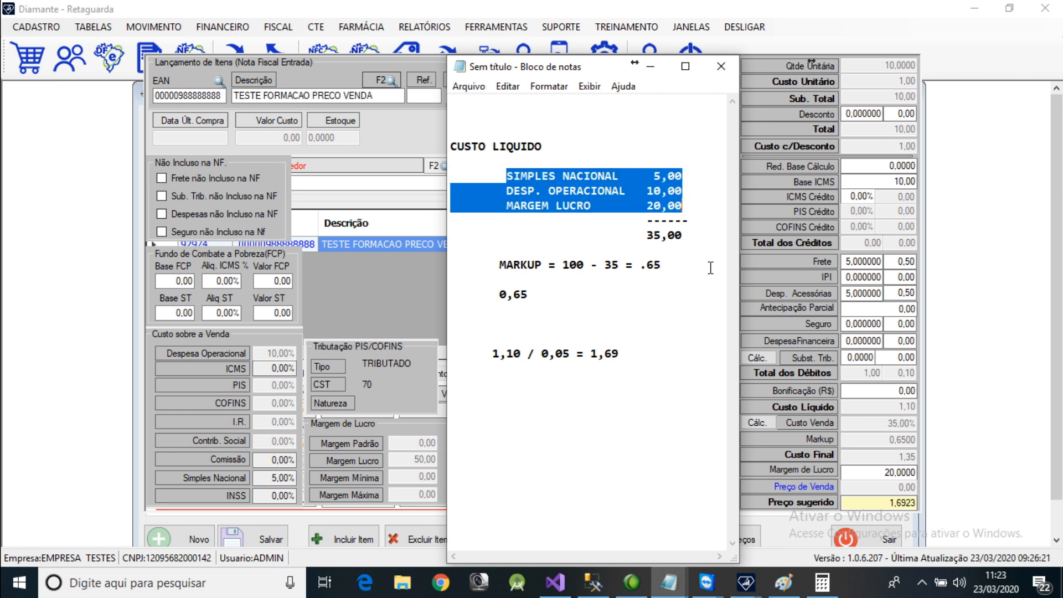
{"action": "left_click", "coordinate": [675, 176]}
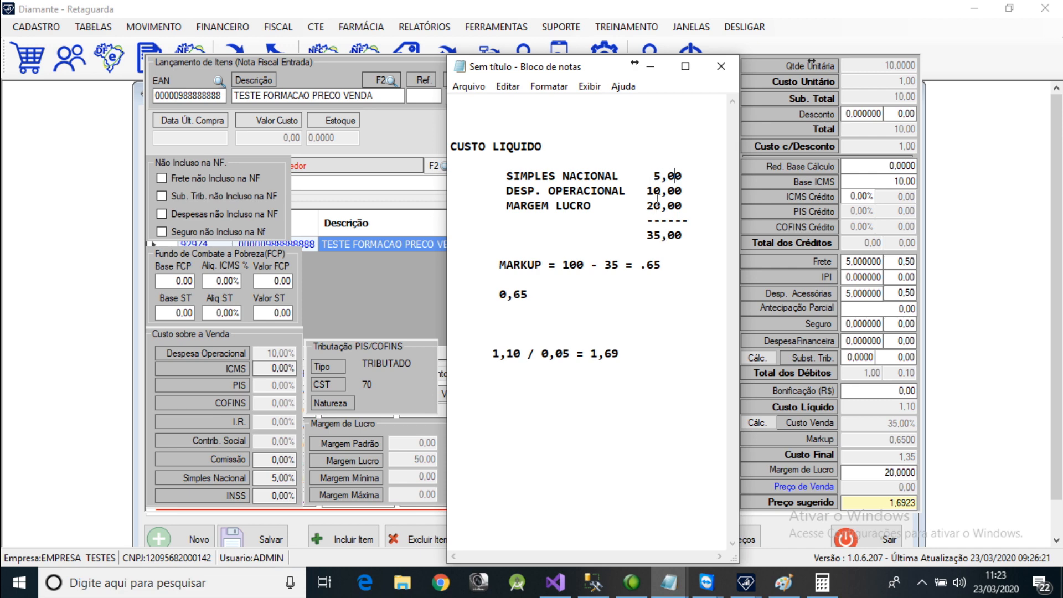
- Open the item's product record, review its net cost, costs over sale and markup under Custos, and close the record
{"action": "left_click", "coordinate": [374, 64]}
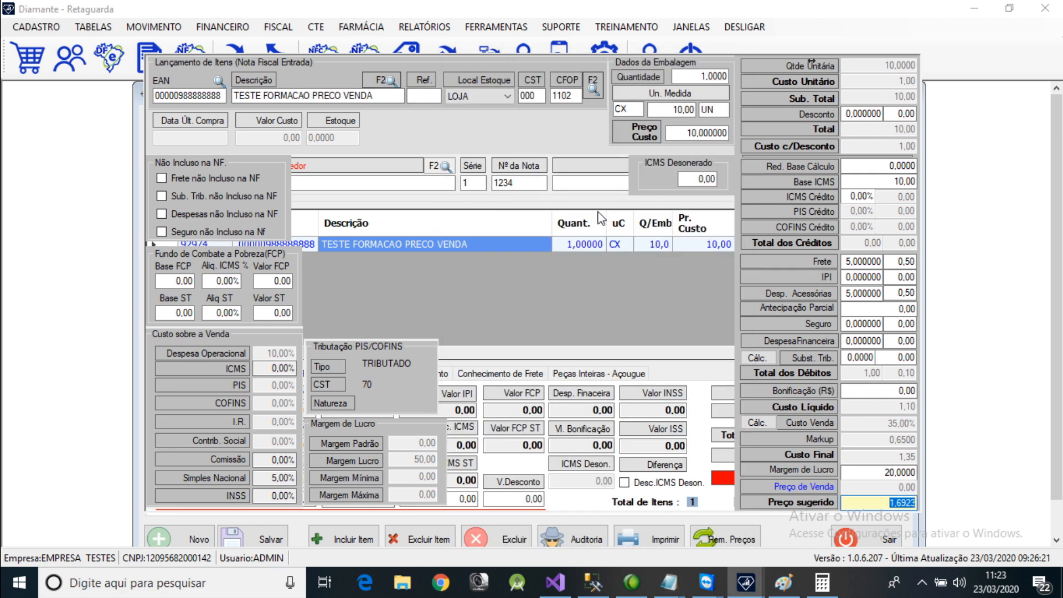
{"action": "double_click", "coordinate": [669, 248]}
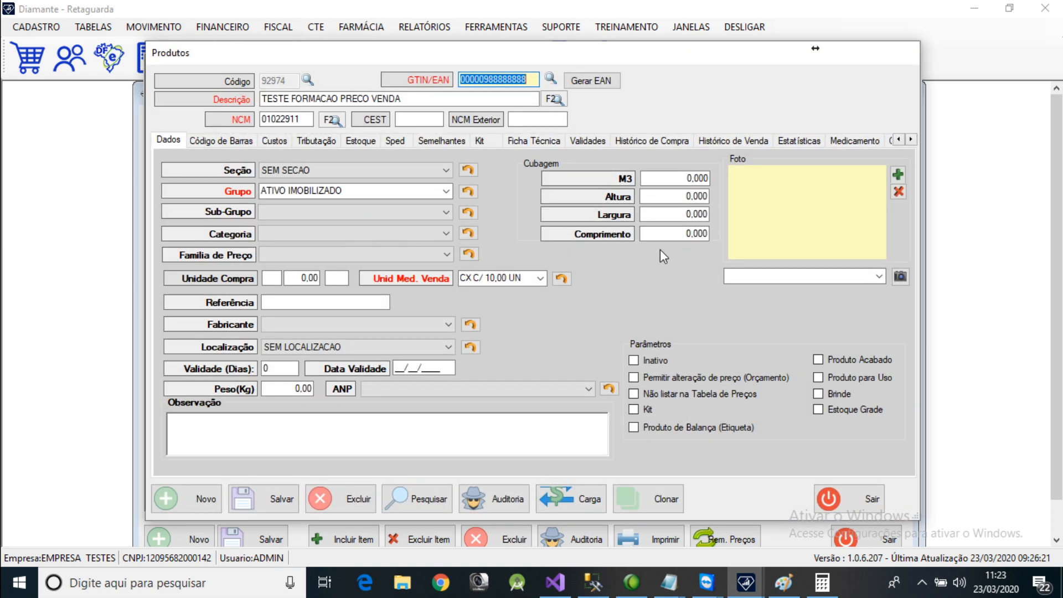
{"action": "left_click", "coordinate": [286, 144]}
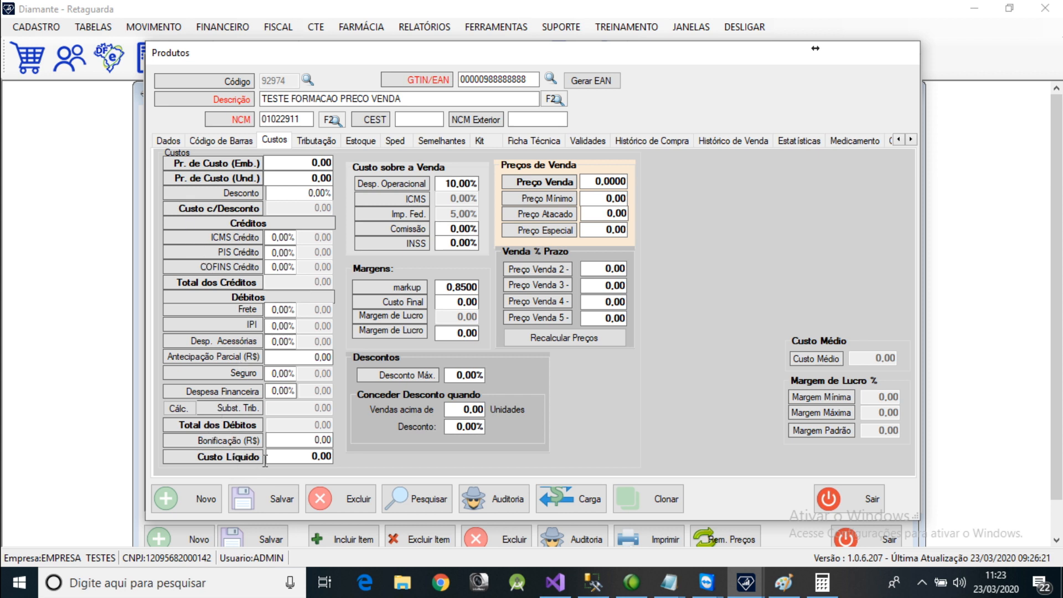
{"action": "left_click", "coordinate": [307, 456]}
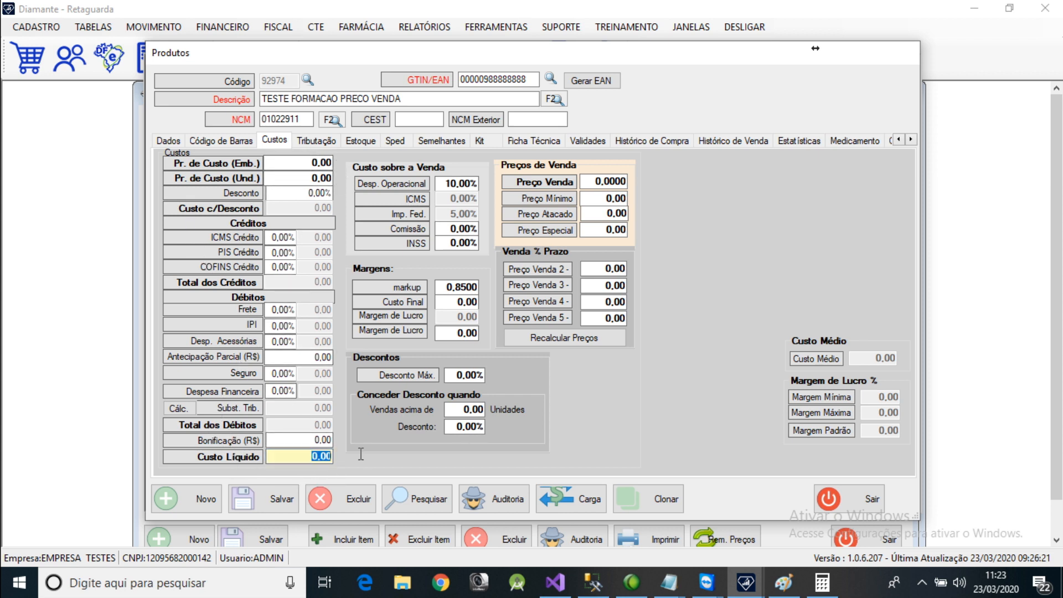
{"action": "left_click", "coordinate": [447, 183]}
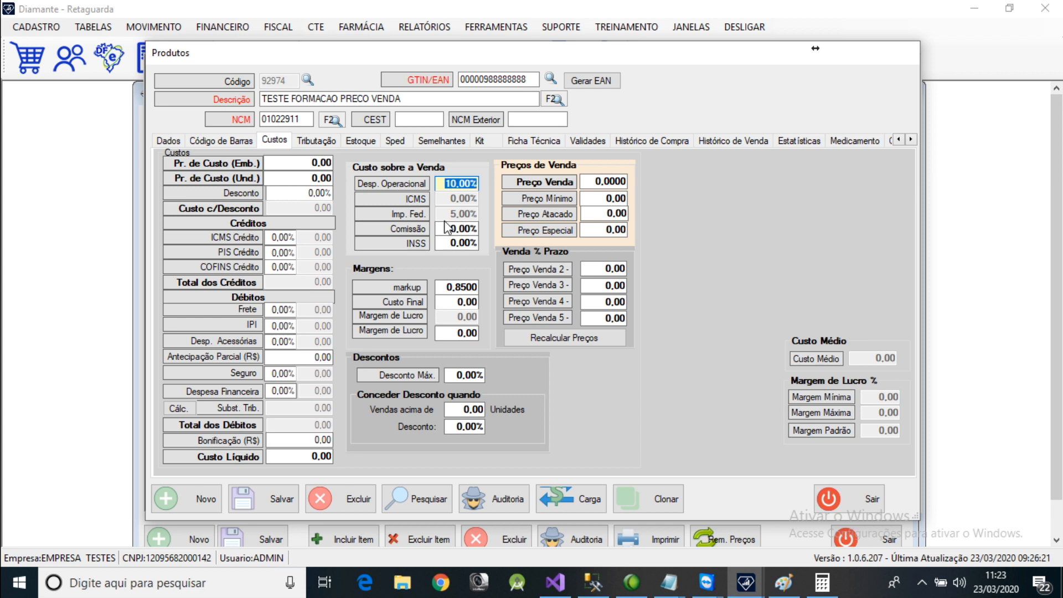
{"action": "left_click_drag", "start_coordinate": [449, 228], "coordinate": [483, 246]}
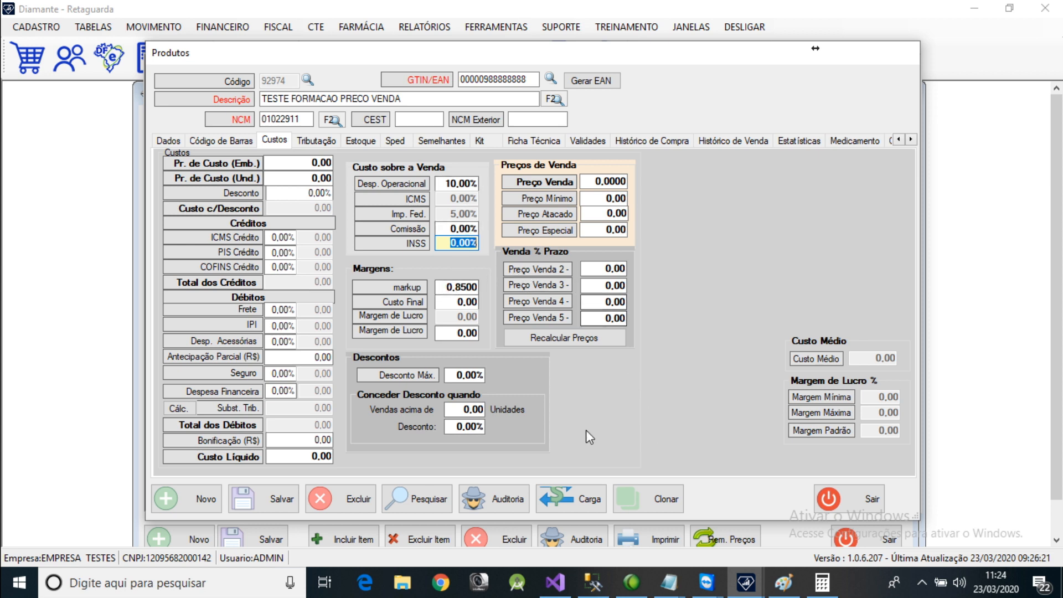
{"action": "left_click", "coordinate": [457, 287]}
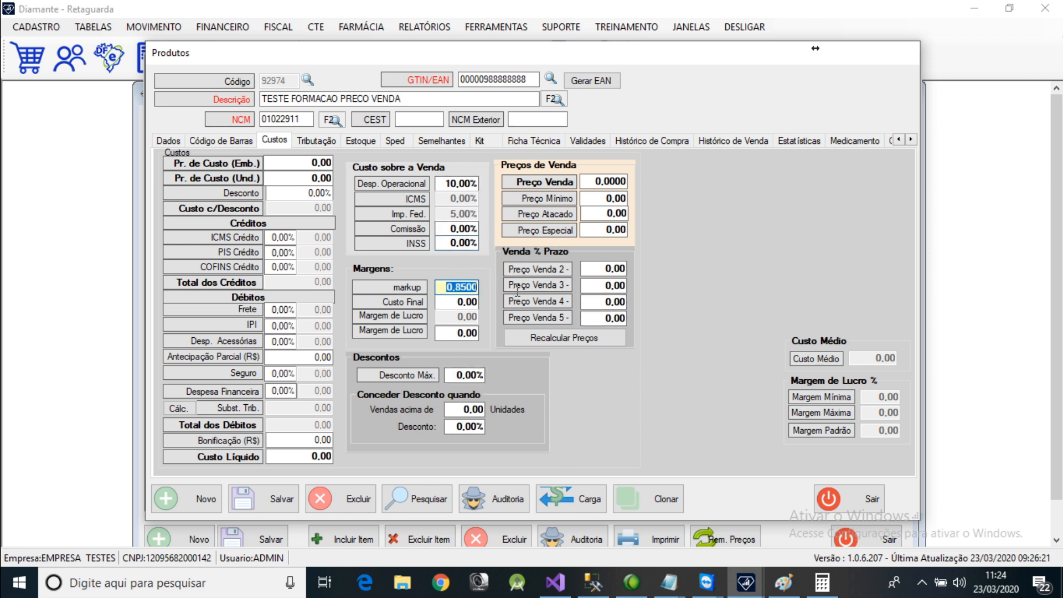
{"action": "left_click", "coordinate": [853, 497]}
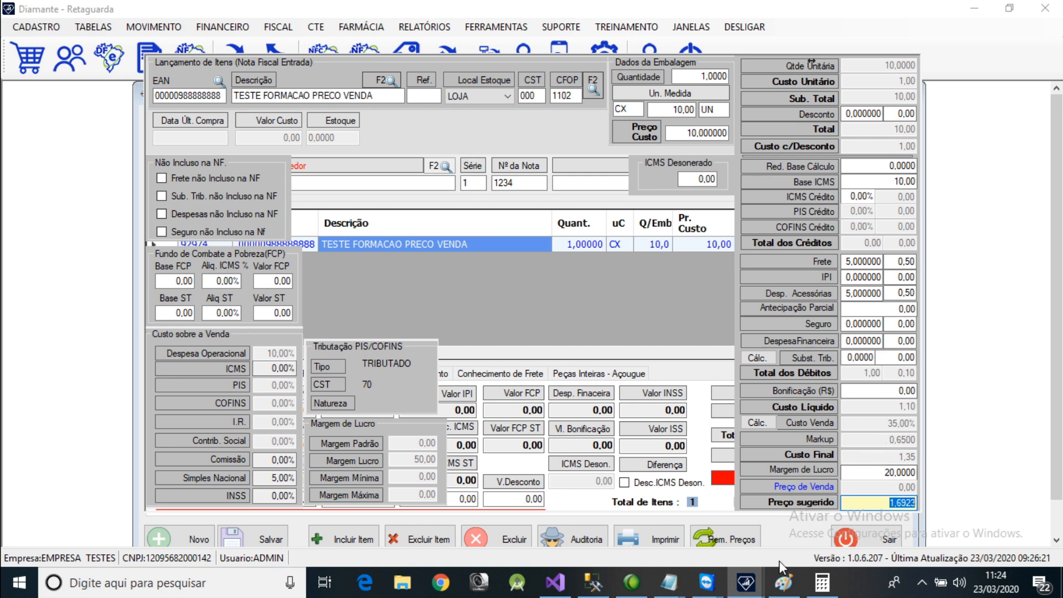
- Bring the markup note back up and review its final sale price calculation against the item's suggested price
{"action": "mouse_move", "coordinate": [673, 586]}
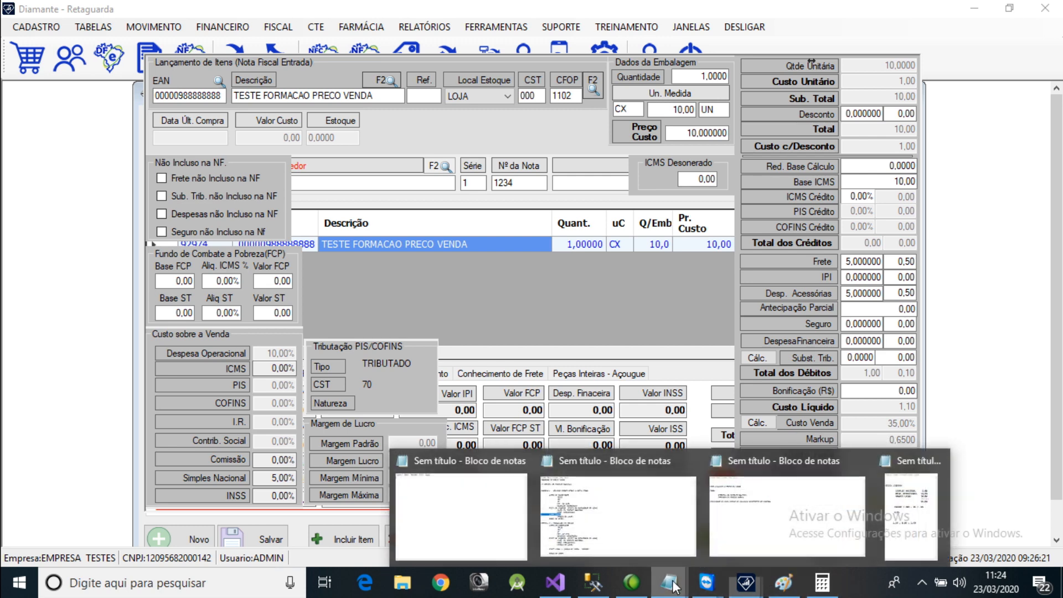
{"action": "left_click", "coordinate": [922, 501]}
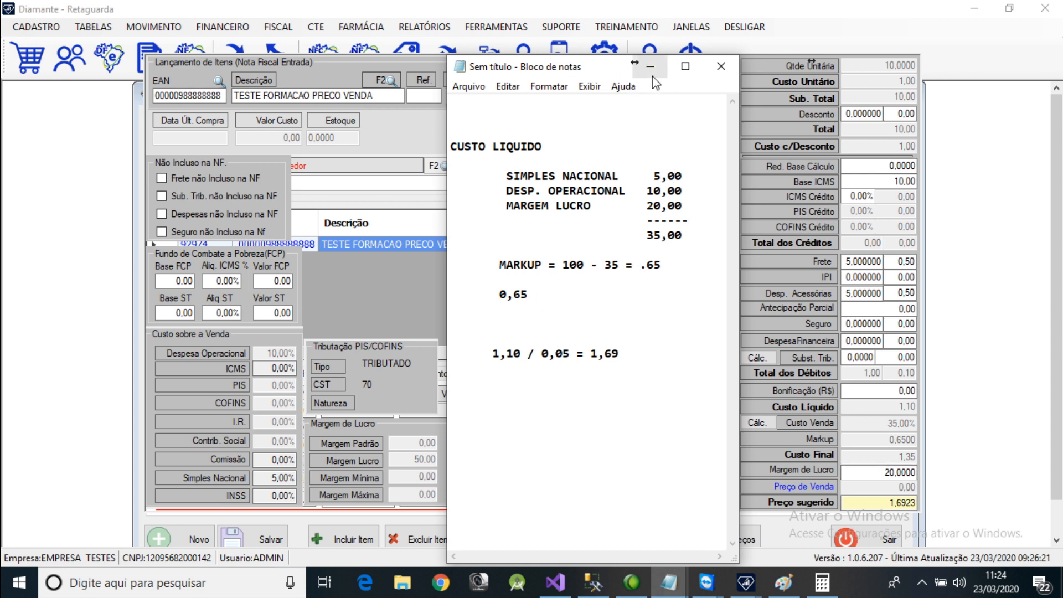
{"action": "left_click_drag", "start_coordinate": [637, 356], "coordinate": [515, 342]}
{"action": "left_click", "coordinate": [697, 324]}
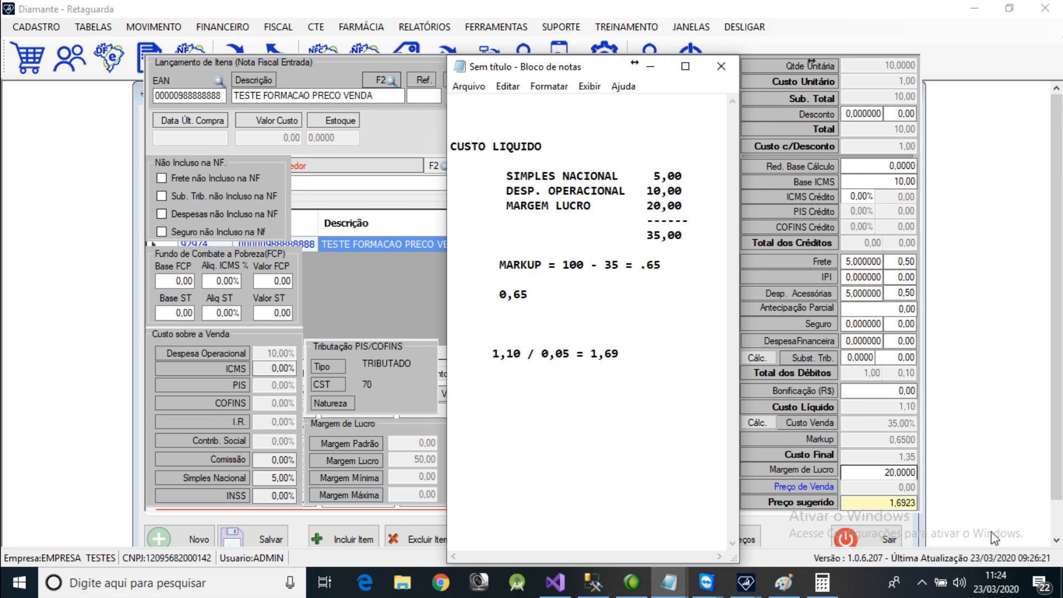
- Accept the item's suggested price and confirm saving the item information
{"action": "left_click", "coordinate": [906, 503]}
{"action": "key", "text": "Return"}
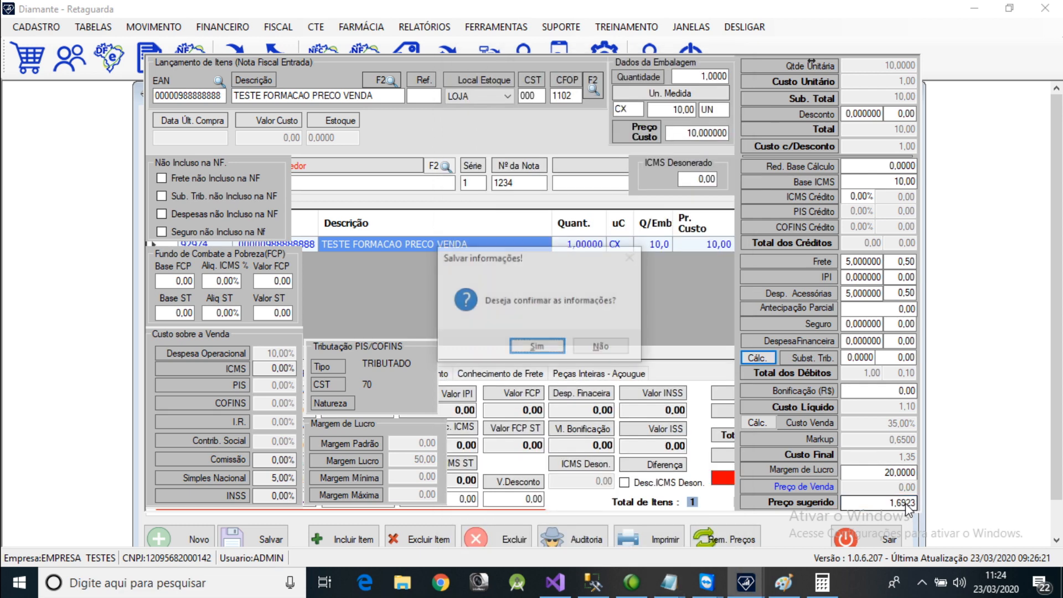
{"action": "key", "text": "Return"}
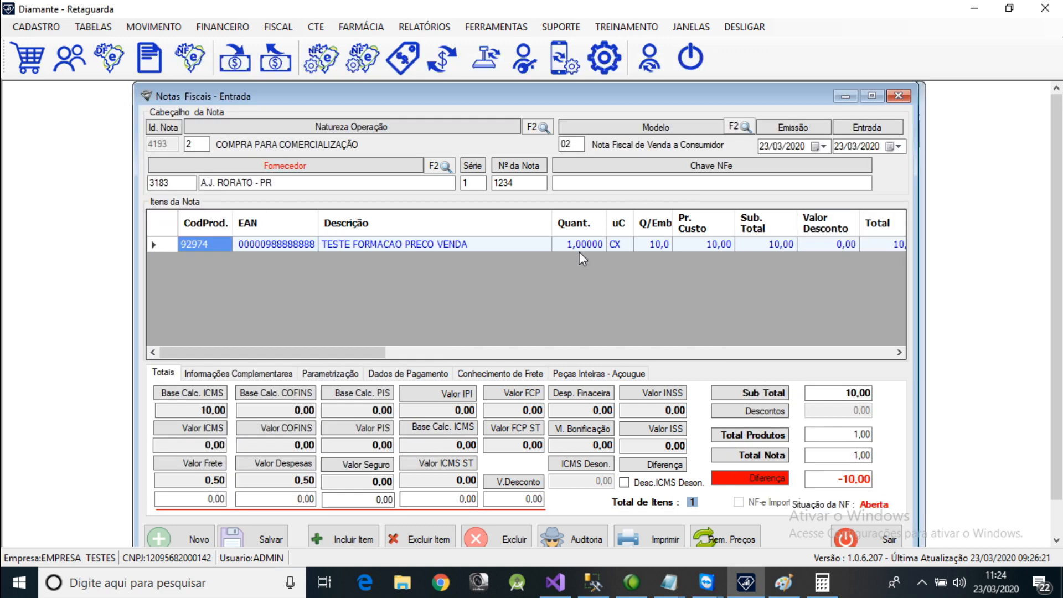
- Reopen the invoice item TESTE FORMACAO PRECO VENDA and place the markup note beside its cost values
{"action": "double_click", "coordinate": [570, 246]}
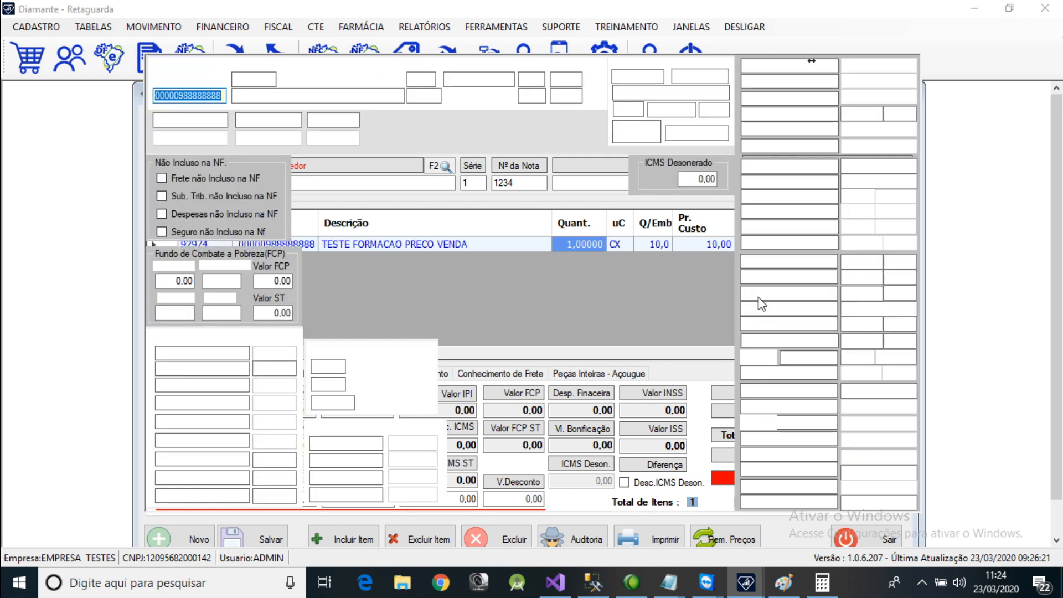
{"action": "key", "text": "Return"}
{"action": "key", "text": "Return"}
{"action": "key", "text": "Return"}
{"action": "key", "text": "Return"}
{"action": "key", "text": "Return"}
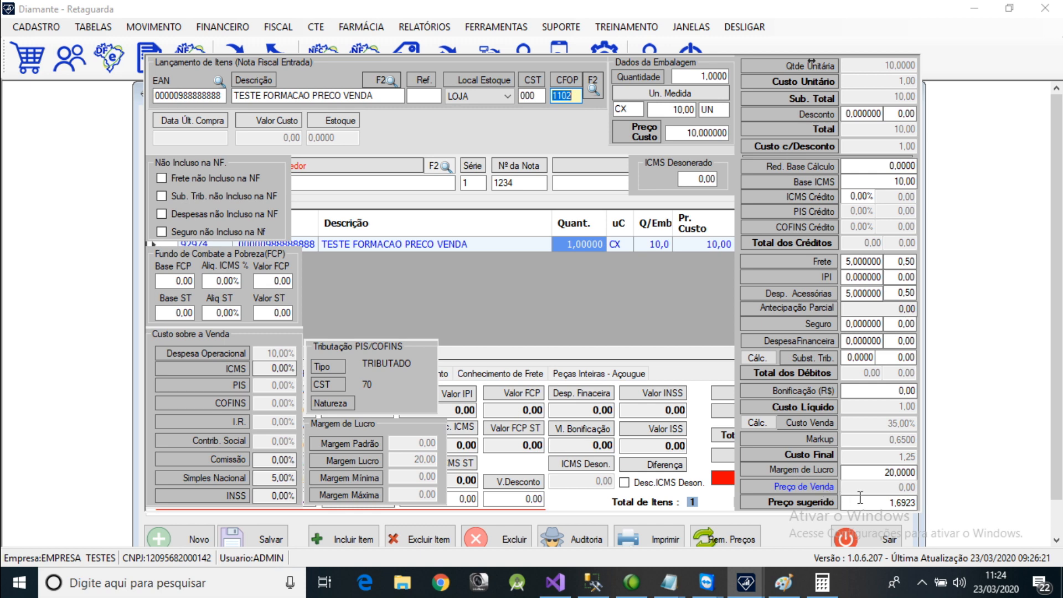
{"action": "left_click", "coordinate": [670, 585]}
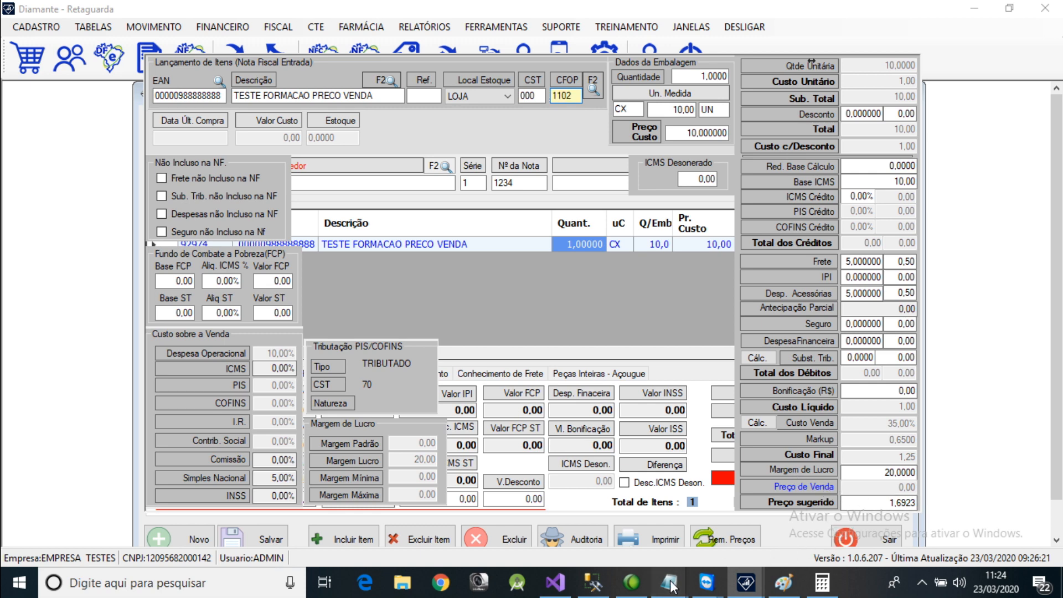
{"action": "left_click", "coordinate": [909, 480]}
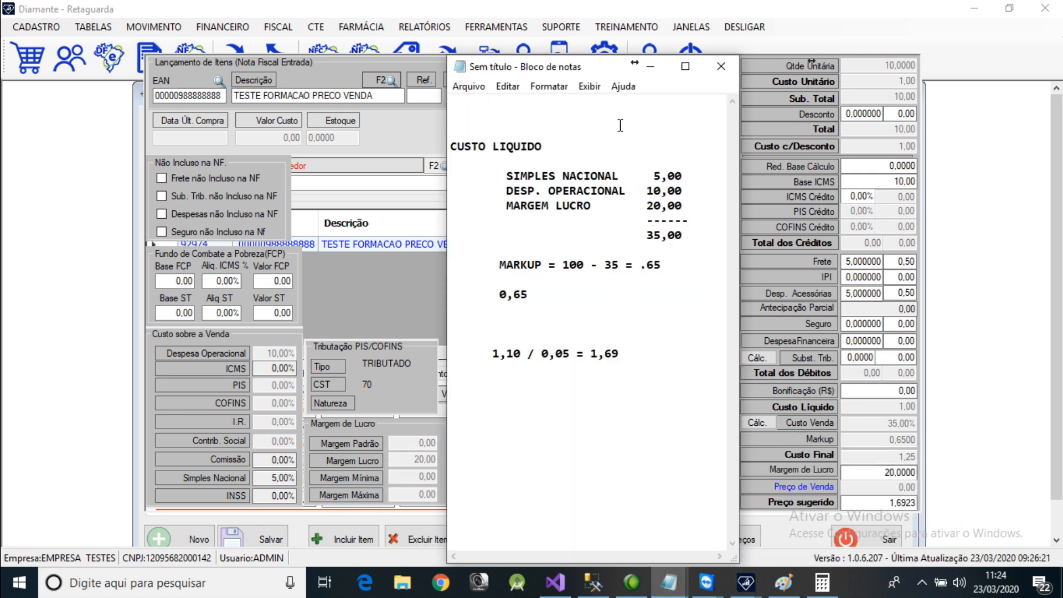
{"action": "left_click_drag", "start_coordinate": [560, 66], "coordinate": [342, 56]}
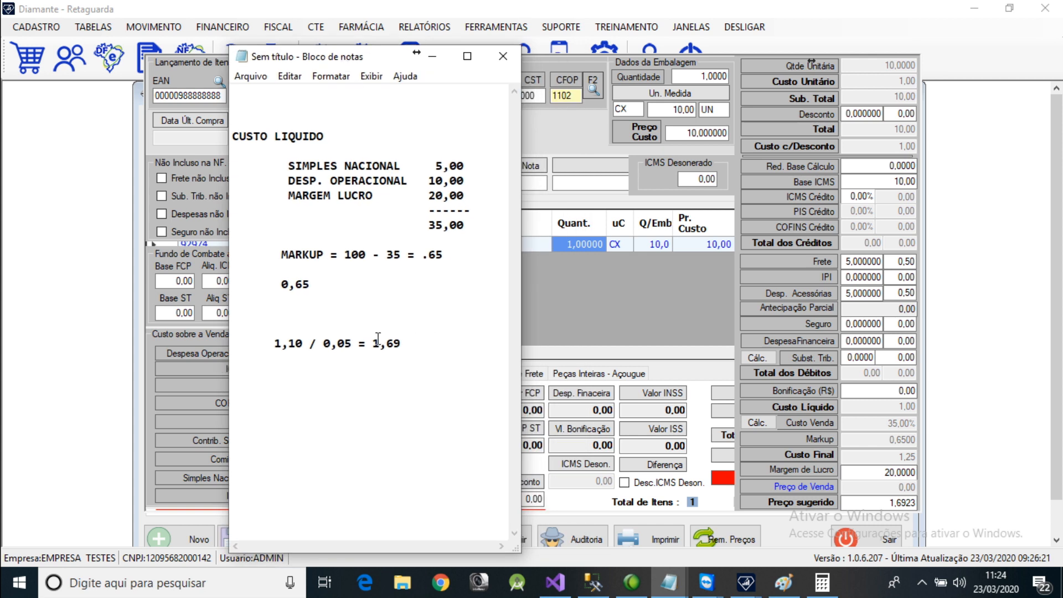
- Review the note's sale price result, summed percentages and markup against the item's cost values
{"action": "left_click_drag", "start_coordinate": [372, 343], "coordinate": [403, 346]}
{"action": "left_click", "coordinate": [446, 347]}
{"action": "key", "text": "Return"}
{"action": "key", "text": "Return"}
{"action": "key", "text": "Return"}
{"action": "left_click_drag", "start_coordinate": [428, 224], "coordinate": [470, 225]}
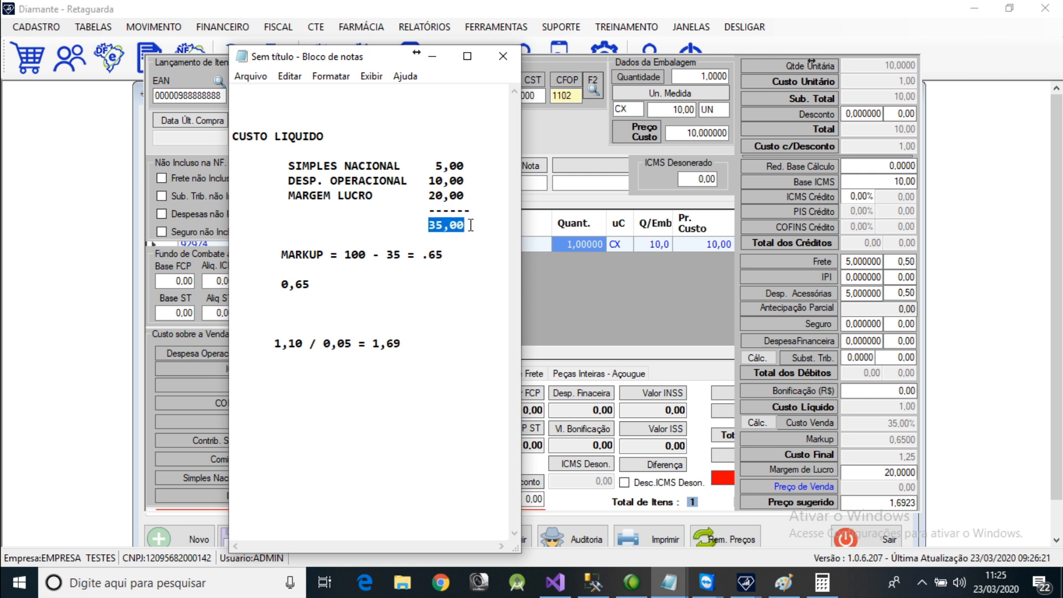
{"action": "left_click_drag", "start_coordinate": [436, 166], "coordinate": [431, 255]}
{"action": "left_click", "coordinate": [470, 195]}
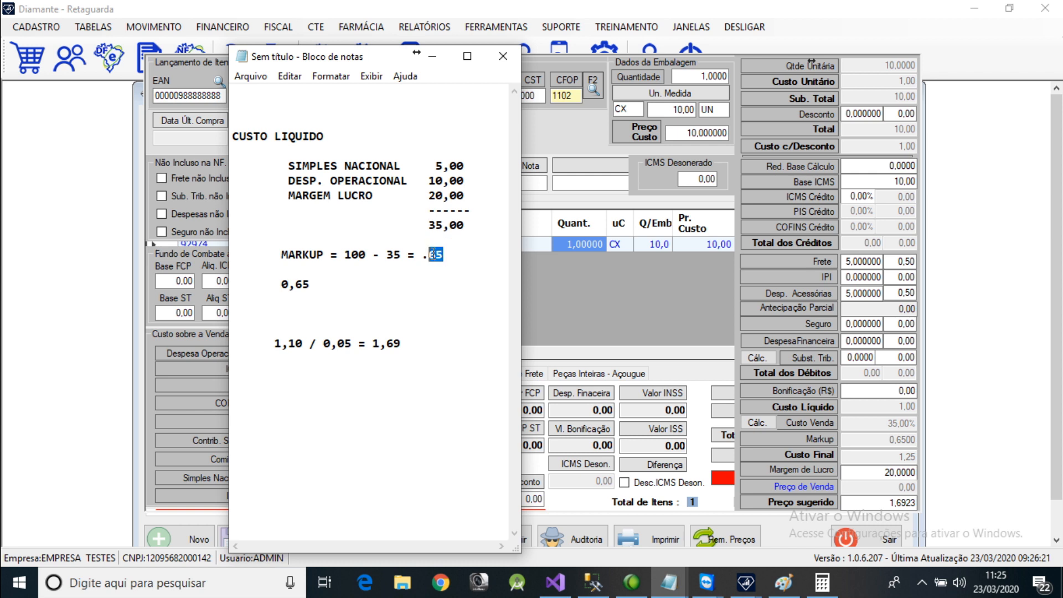
- Add the sale price 1,69 on its own line below the division in the note
{"action": "left_click_drag", "start_coordinate": [429, 334], "coordinate": [439, 345]}
{"action": "left_click", "coordinate": [440, 344]}
{"action": "key", "text": "Return"}
{"action": "key", "text": "Return"}
{"action": "type", "text": "1,06"}
{"action": "key", "text": "BackSpace"}
{"action": "key", "text": "BackSpace"}
{"action": "type", "text": "69"}
{"action": "key", "text": "Return"}
{"action": "key", "text": "Return"}
{"action": "key", "text": "Return"}
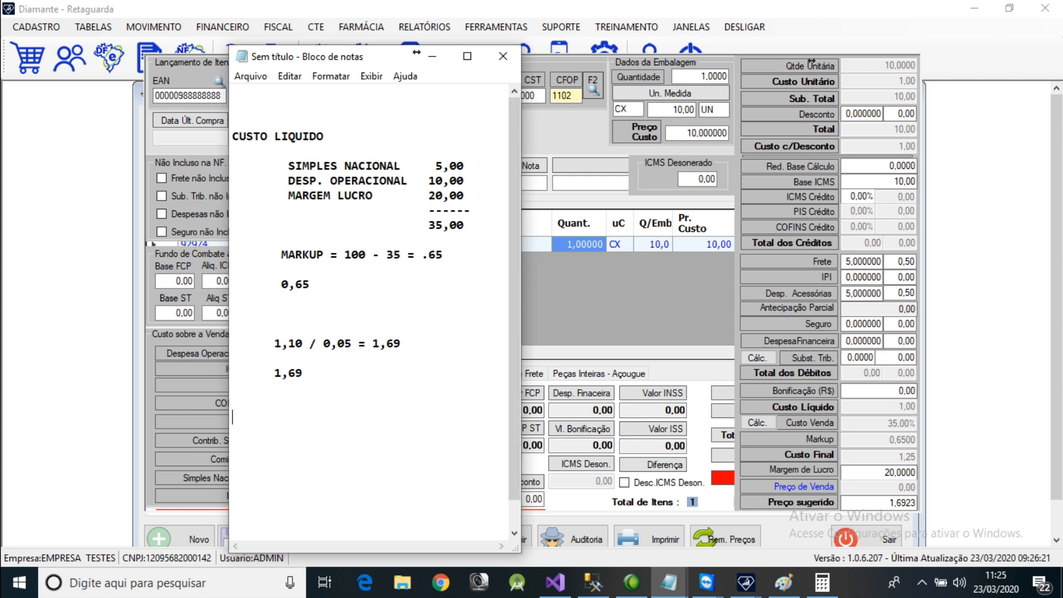
- Add the line DESCONTO 35% below the sale price in the note
{"action": "left_click", "coordinate": [405, 402]}
{"action": "key", "text": "Up"}
{"action": "key", "text": "Return"}
{"action": "type", "text": "DESCONT"}
{"action": "key", "text": "BackSpace"}
{"action": "key", "text": "BackSpace"}
{"action": "type", "text": "9"}
{"action": "key", "text": "BackSpace"}
{"action": "type", "text": "NT"}
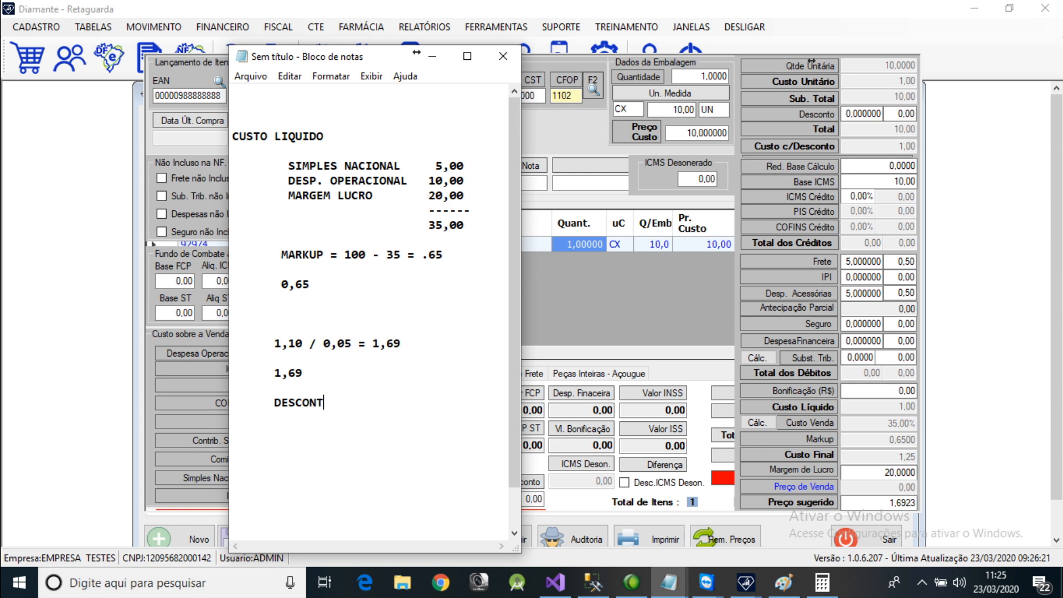
{"action": "type", "text": "O 35%"}
{"action": "key", "text": "Return"}
- Switch to the Calculator and subtract 35% from the sale price result already in it
{"action": "left_click", "coordinate": [823, 581]}
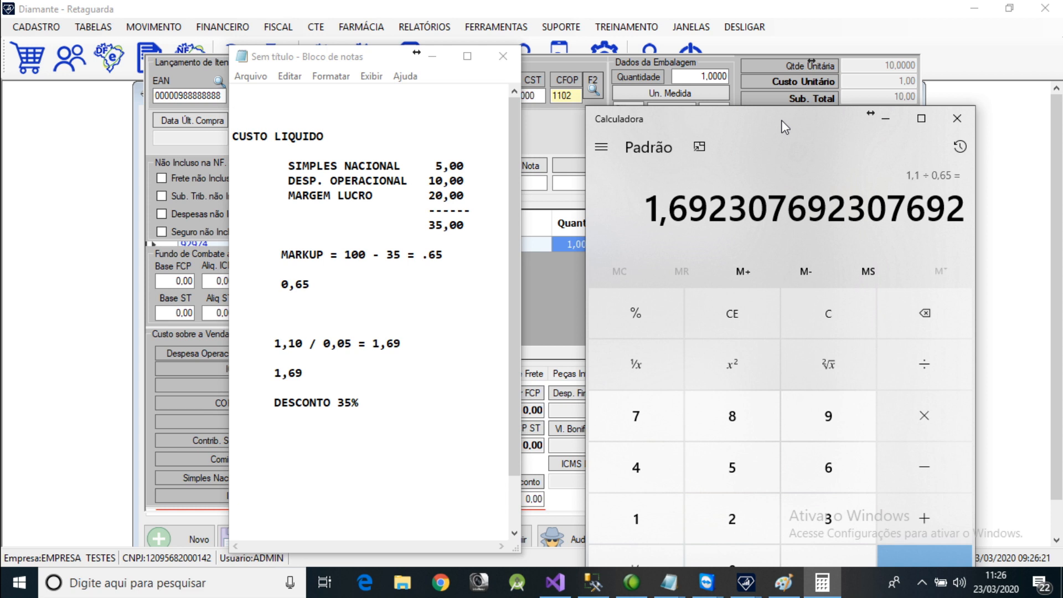
{"action": "key", "text": "minus"}
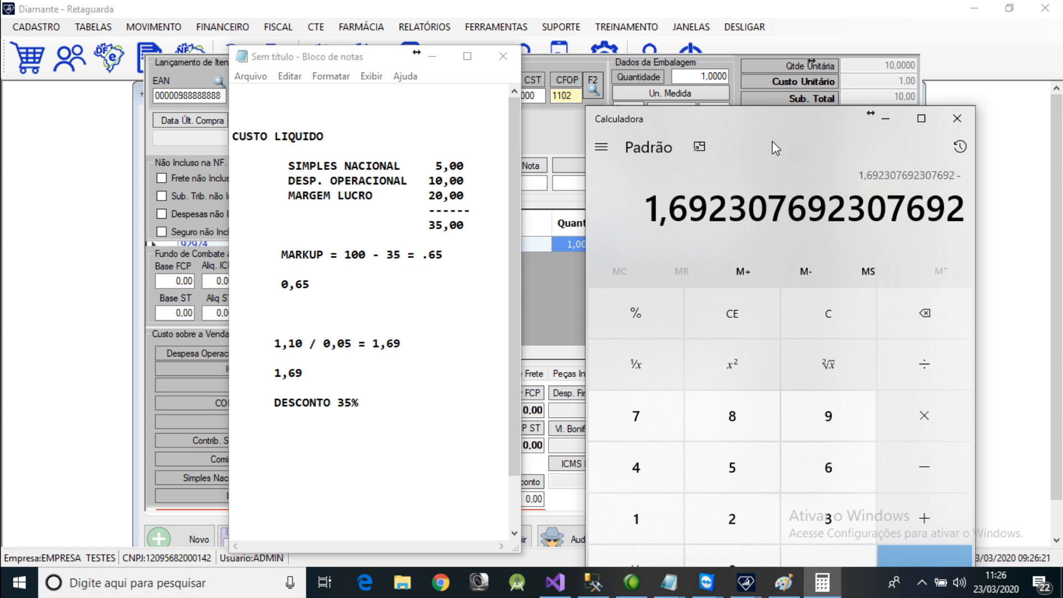
{"action": "type", "text": "35"}
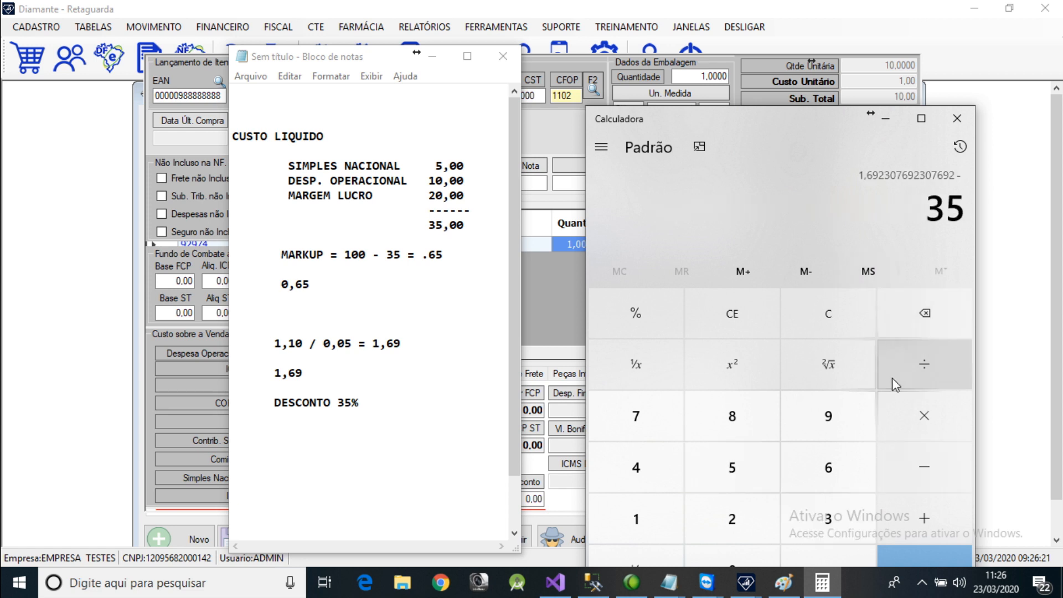
{"action": "left_click", "coordinate": [624, 323]}
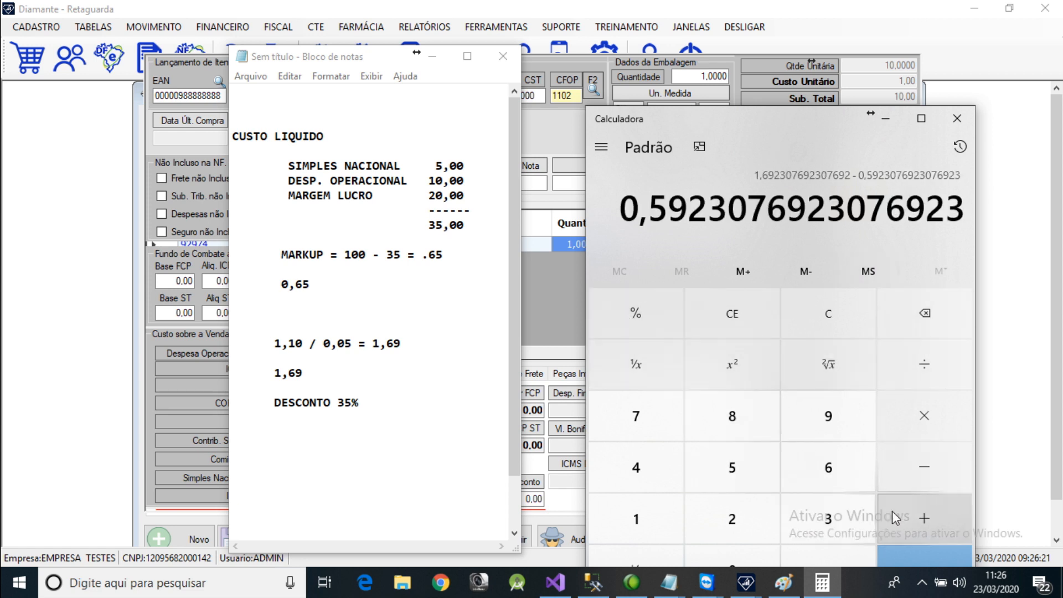
{"action": "left_click_drag", "start_coordinate": [819, 123], "coordinate": [833, 86]}
{"action": "left_click", "coordinate": [962, 538]}
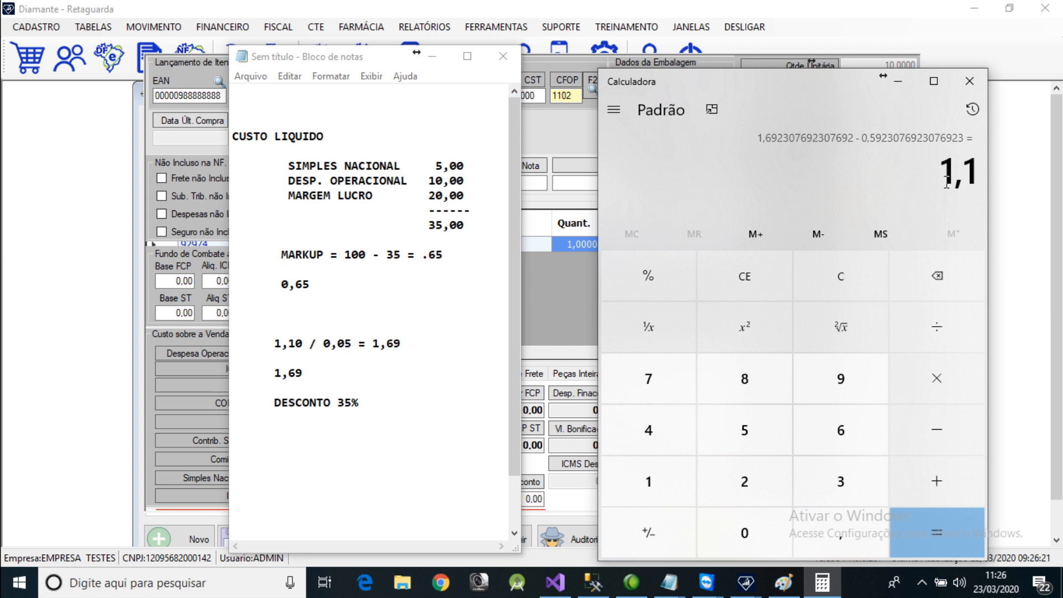
- Record 1,10 below the DESCONTO 35% line in the note
{"action": "left_click", "coordinate": [381, 401]}
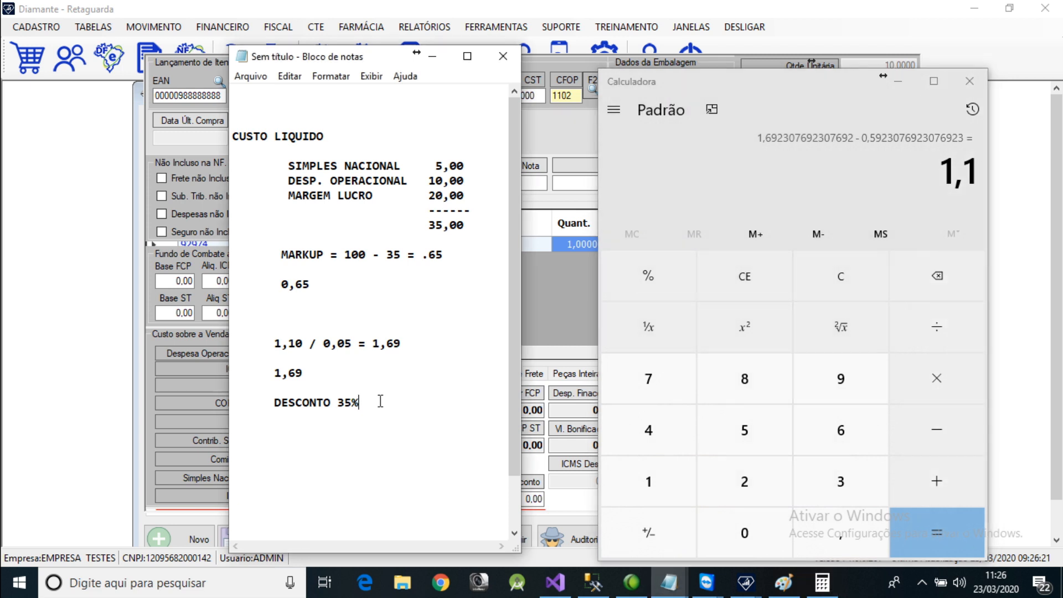
{"action": "key", "text": "Return"}
{"action": "key", "text": "Return"}
{"action": "type", "text": "1,10"}
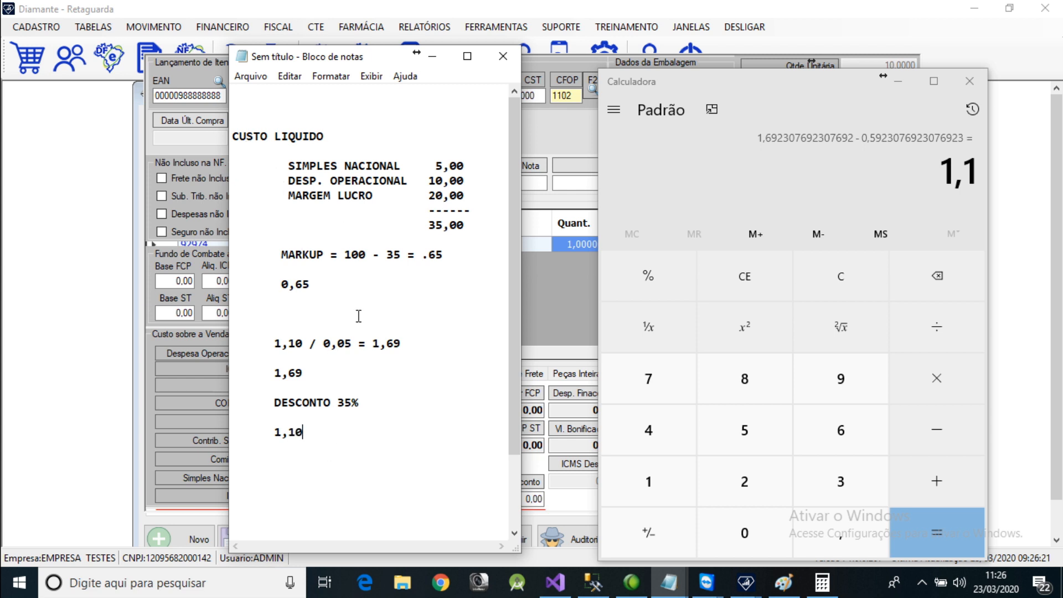
- Add the heading MARGEM 2 at the end of the note
{"action": "key", "text": "Return"}
{"action": "key", "text": "Return"}
{"action": "key", "text": "Return"}
{"action": "type", "text": "MARG"}
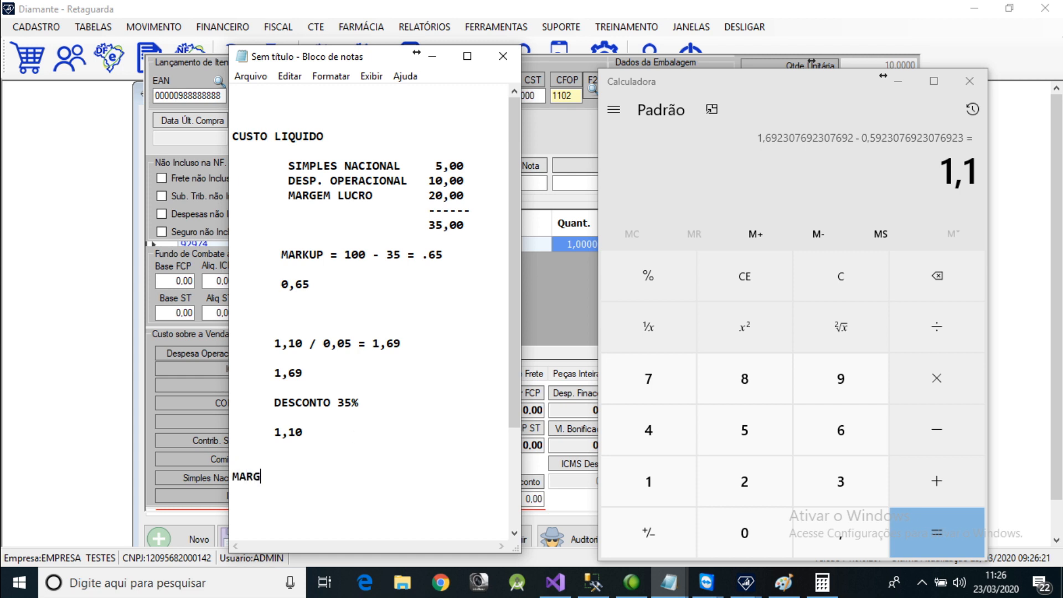
{"action": "type", "text": "EM 2"}
{"action": "key", "text": "Return"}
- Return to the invoice item, save it with its suggested price, and close the item entry
{"action": "left_click", "coordinate": [899, 81]}
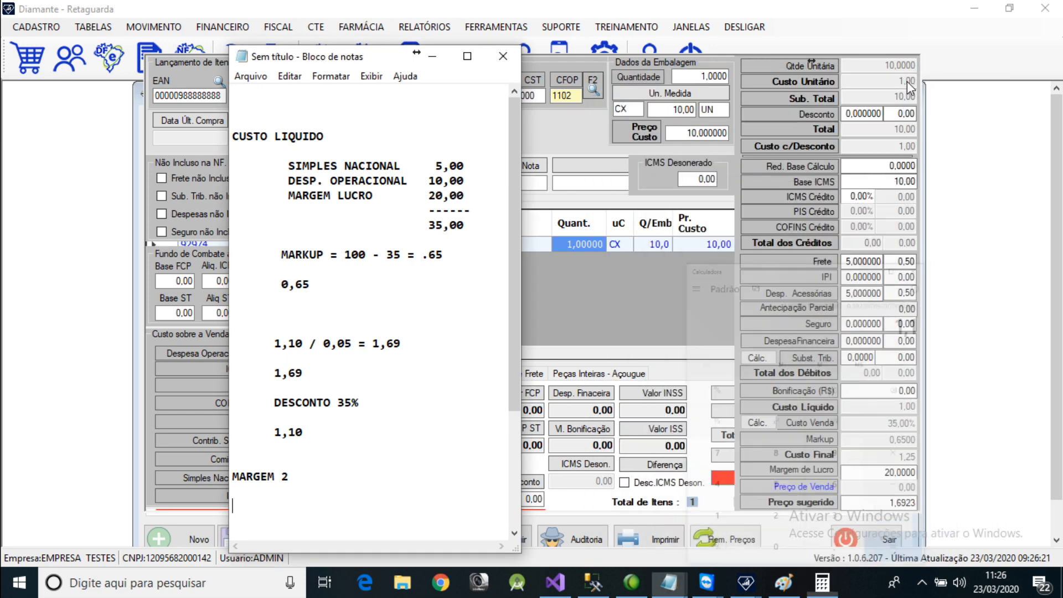
{"action": "left_click", "coordinate": [818, 217]}
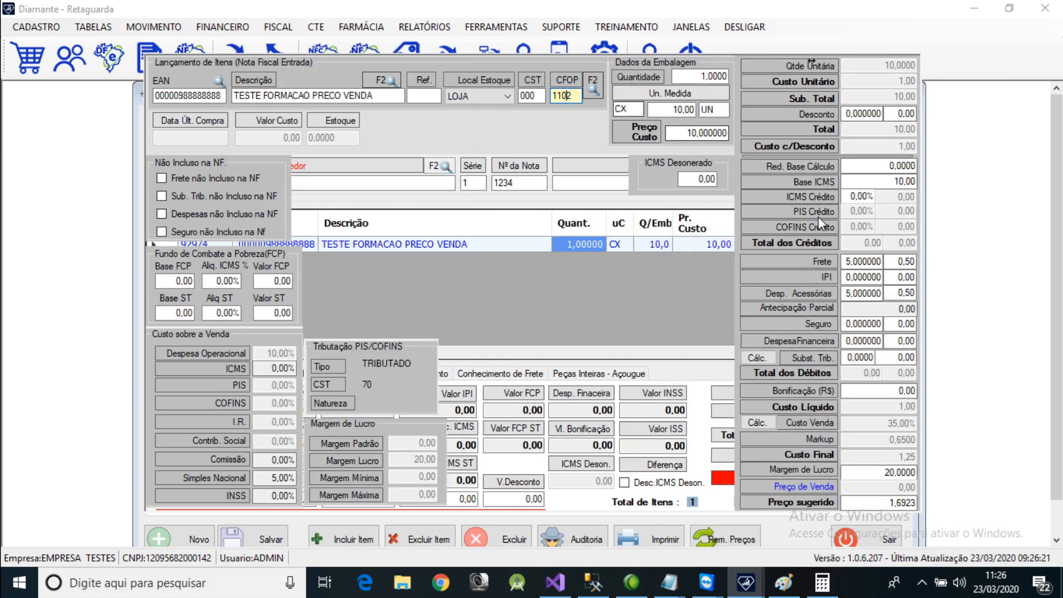
{"action": "double_click", "coordinate": [902, 503]}
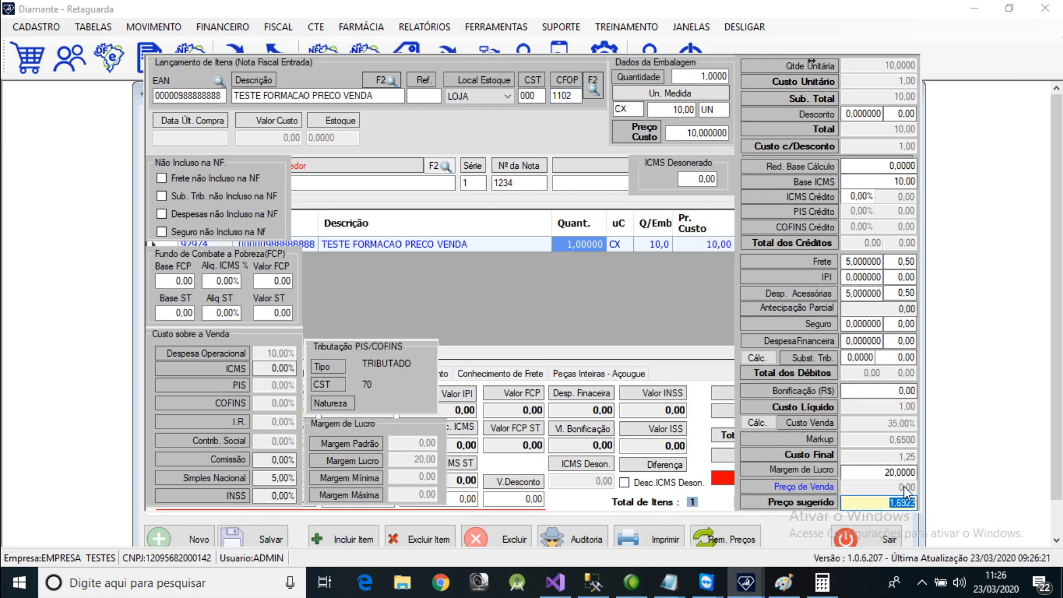
{"action": "key", "text": "Return"}
{"action": "key", "text": "Return"}
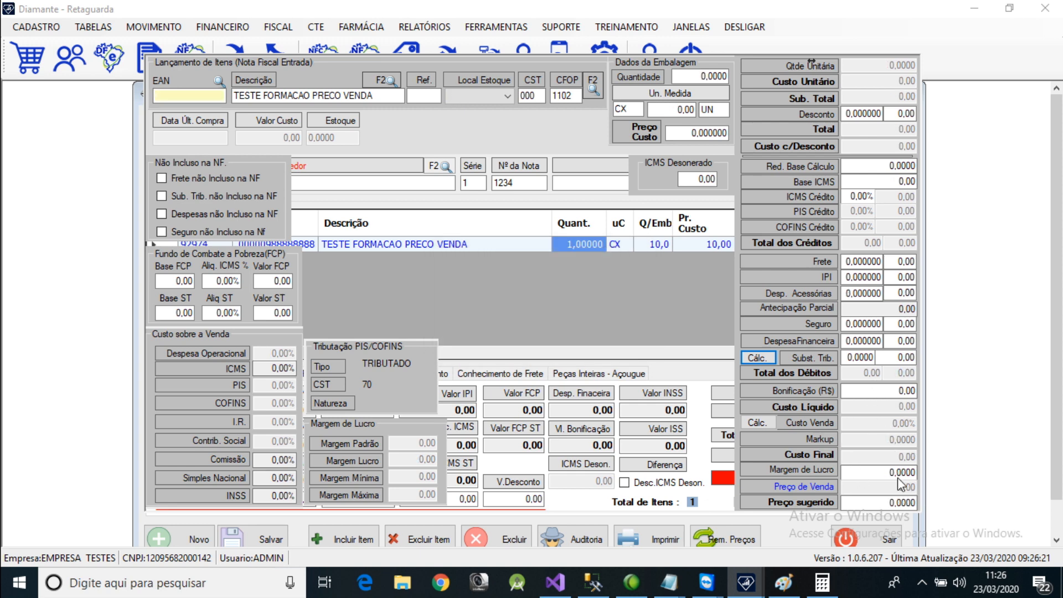
{"action": "key", "text": "Escape"}
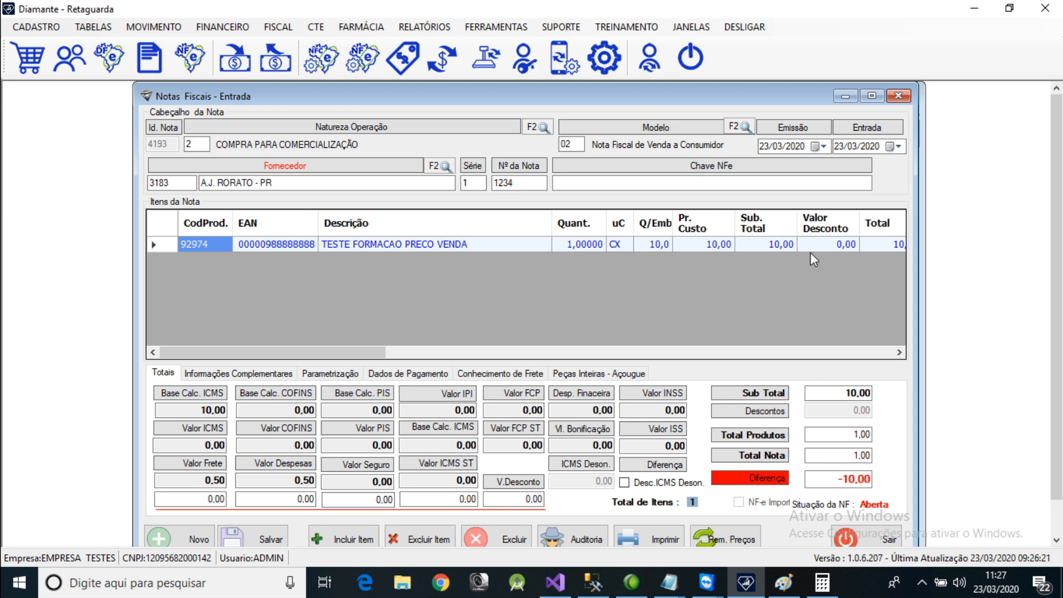
- Set the system's product profit margin type to Margem de Lucro 1, save the parameters and close them
{"action": "left_click", "coordinate": [519, 29]}
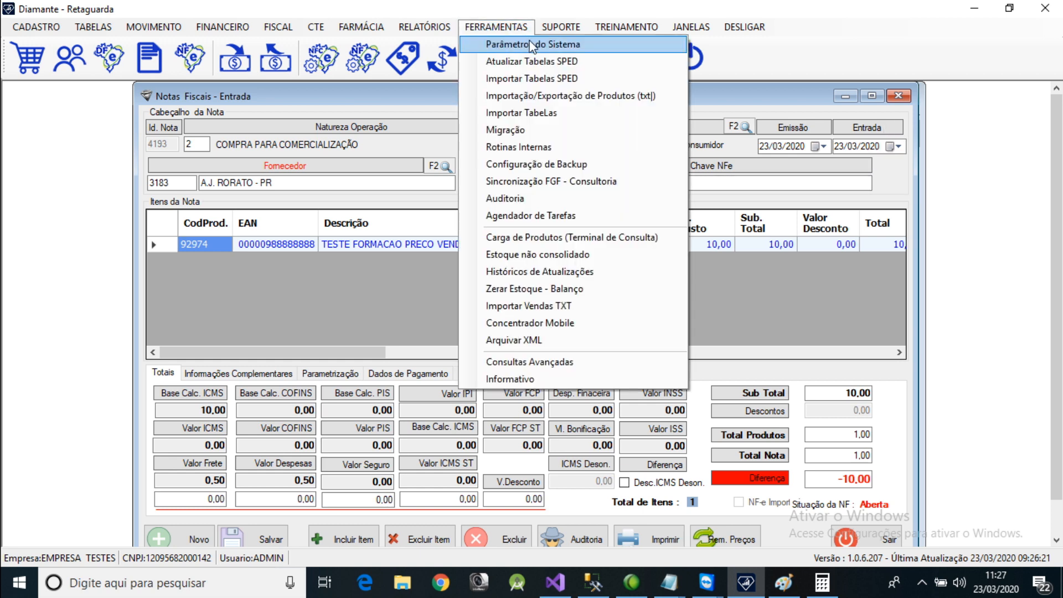
{"action": "left_click", "coordinate": [552, 46]}
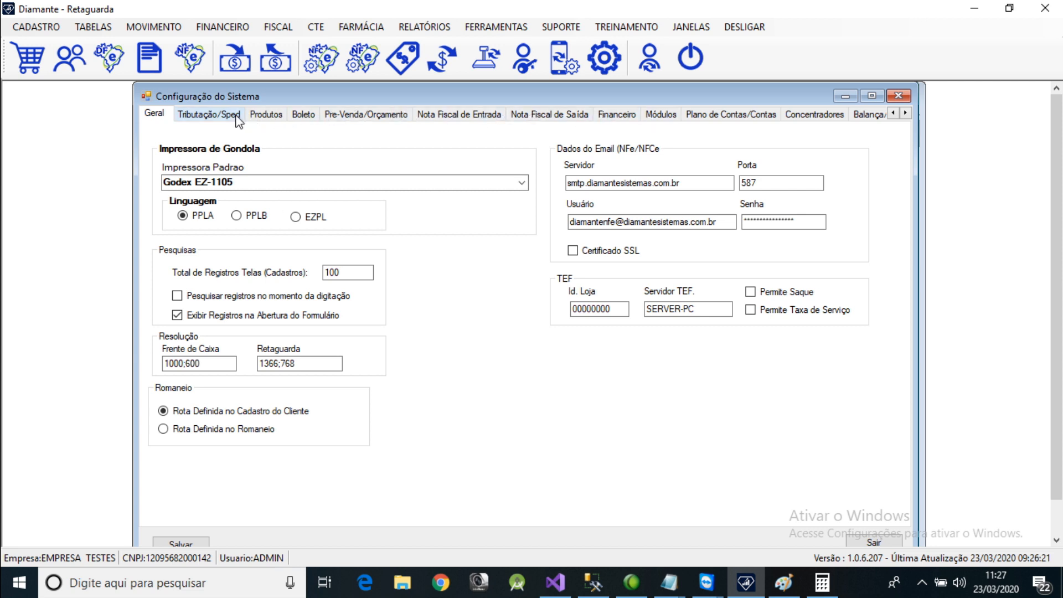
{"action": "left_click", "coordinate": [260, 114]}
{"action": "left_click", "coordinate": [565, 165]}
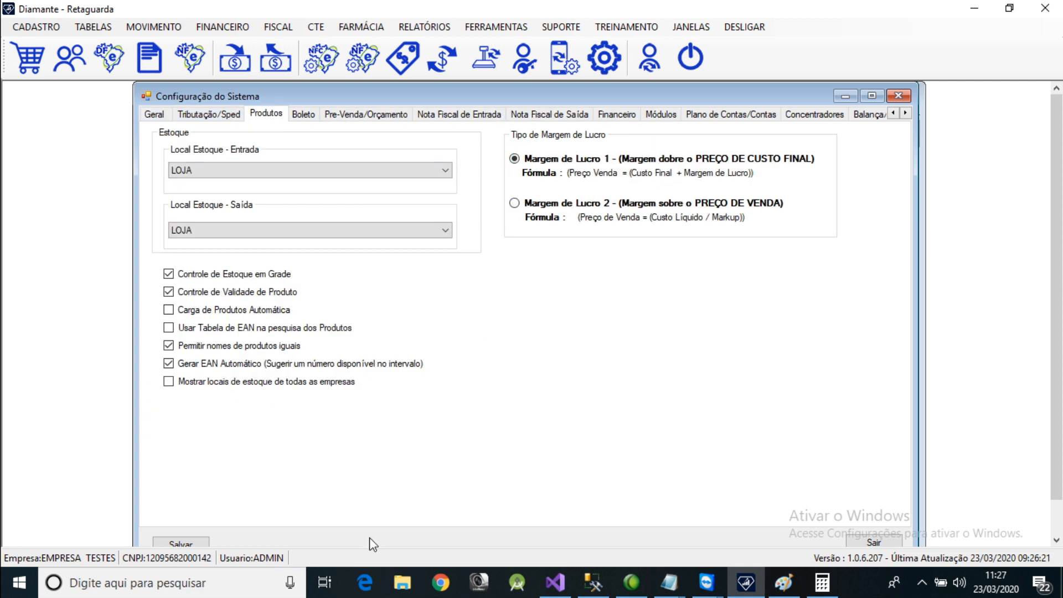
{"action": "left_click", "coordinate": [195, 541]}
{"action": "left_click", "coordinate": [542, 349]}
{"action": "left_click", "coordinate": [606, 345]}
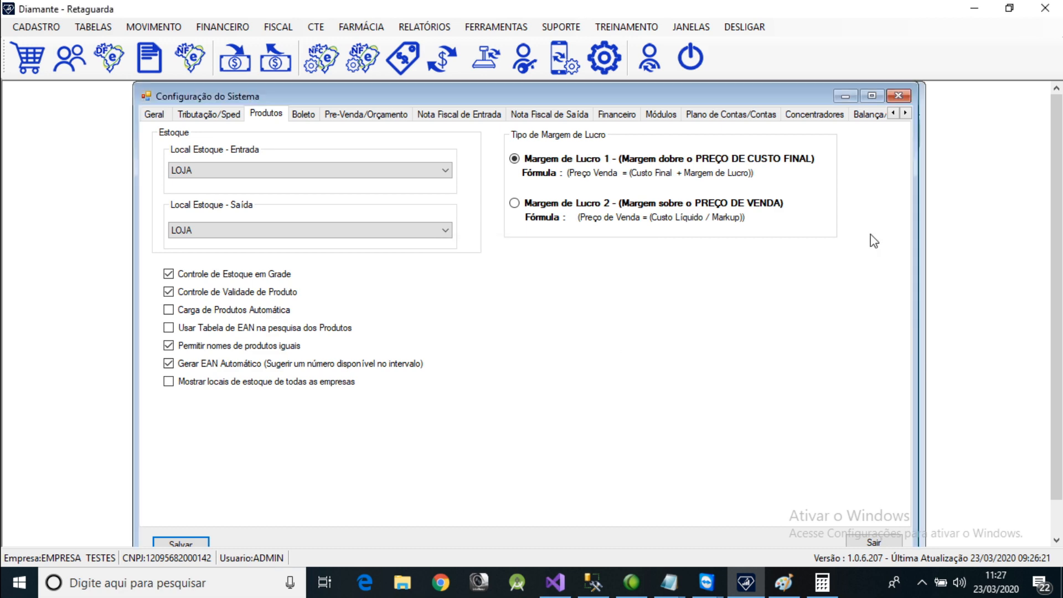
{"action": "left_click", "coordinate": [903, 95]}
- Reopen the TESTE FORMACAO PRECO VENDA item, go through its fields keeping their values, and set Margem de Lucro to 20
{"action": "double_click", "coordinate": [381, 245]}
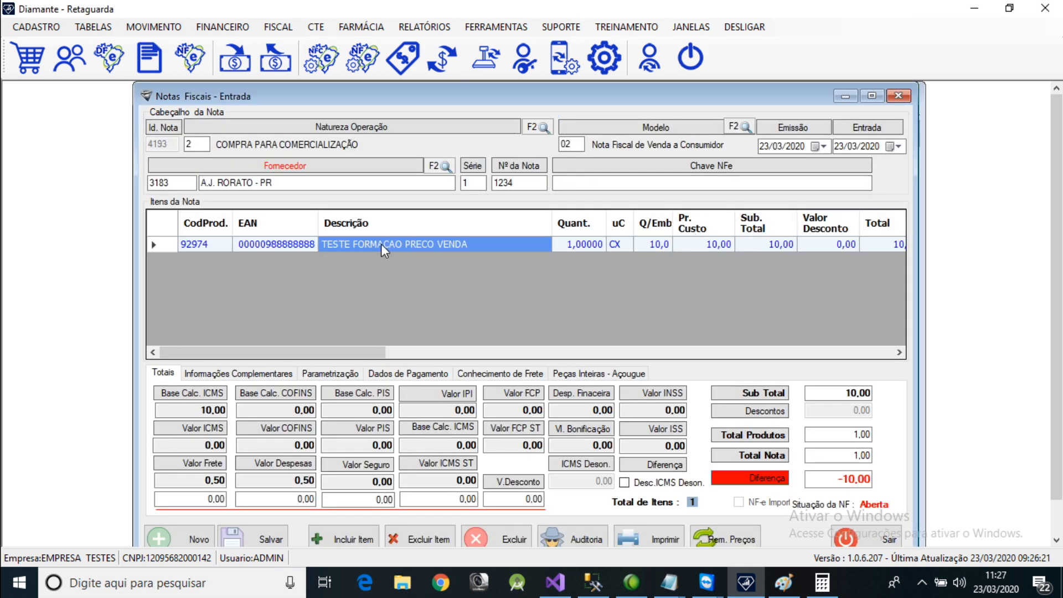
{"action": "key", "text": "Return"}
{"action": "key", "text": "Return"}
{"action": "key", "text": "Return"}
{"action": "key", "text": "Return"}
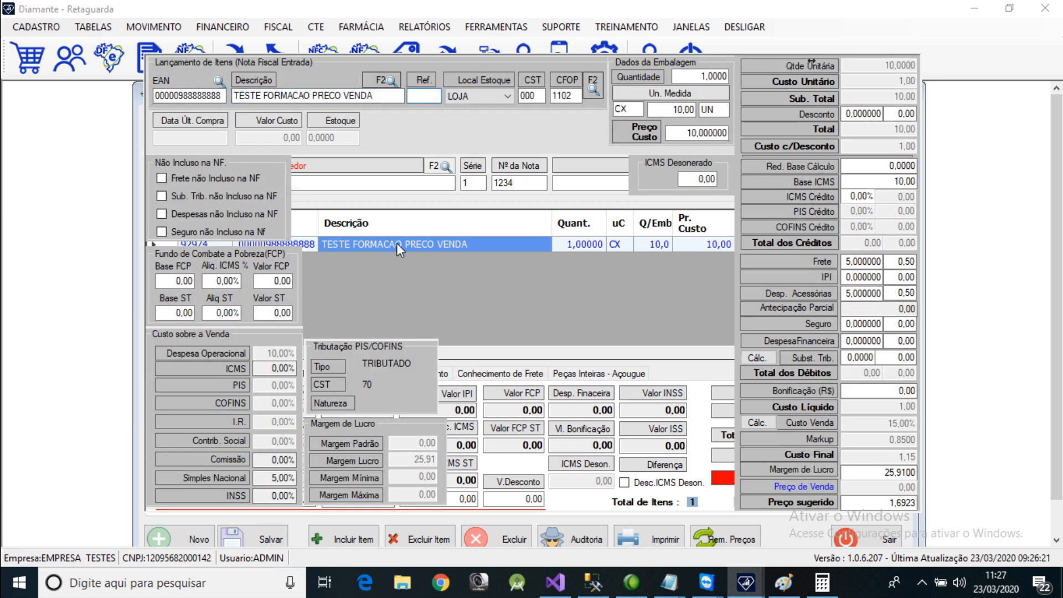
{"action": "key", "text": "Return"}
{"action": "key", "text": "Return"}
{"action": "key", "text": "Return"}
{"action": "key", "text": "Return"}
{"action": "key", "text": "Return"}
{"action": "key", "text": "Return"}
{"action": "key", "text": "Return"}
{"action": "key", "text": "Return"}
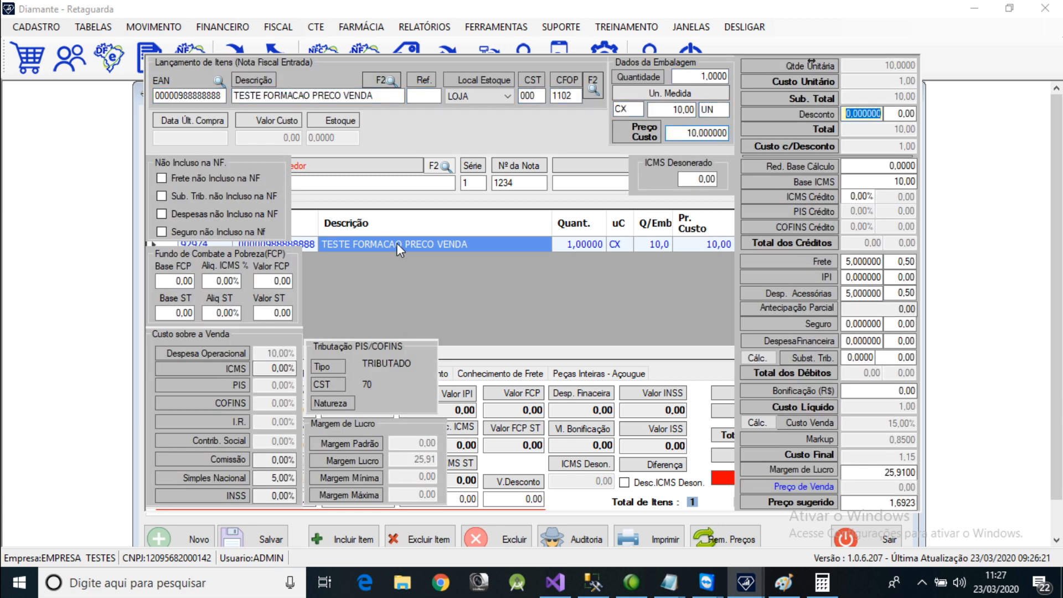
{"action": "key", "text": "Return"}
{"action": "key", "text": "Return"}
{"action": "key", "text": "Return"}
{"action": "key", "text": "Return"}
{"action": "key", "text": "Return"}
{"action": "key", "text": "Return"}
{"action": "key", "text": "Return"}
{"action": "key", "text": "Return"}
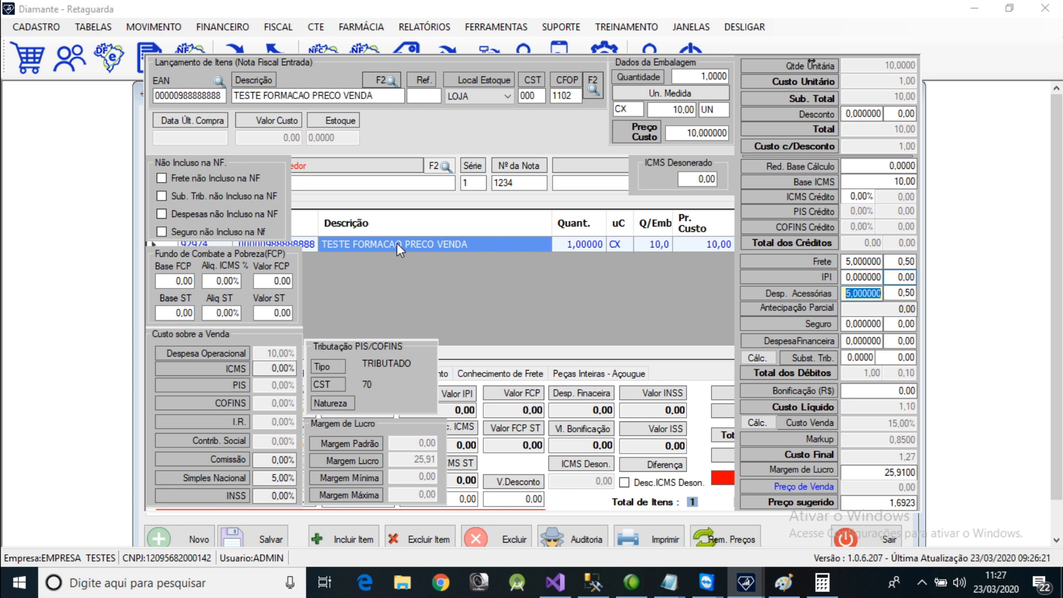
{"action": "key", "text": "Return"}
{"action": "key", "text": "Return"}
{"action": "key", "text": "Return"}
{"action": "key", "text": "Return"}
{"action": "key", "text": "Return"}
{"action": "key", "text": "Return"}
{"action": "key", "text": "Return"}
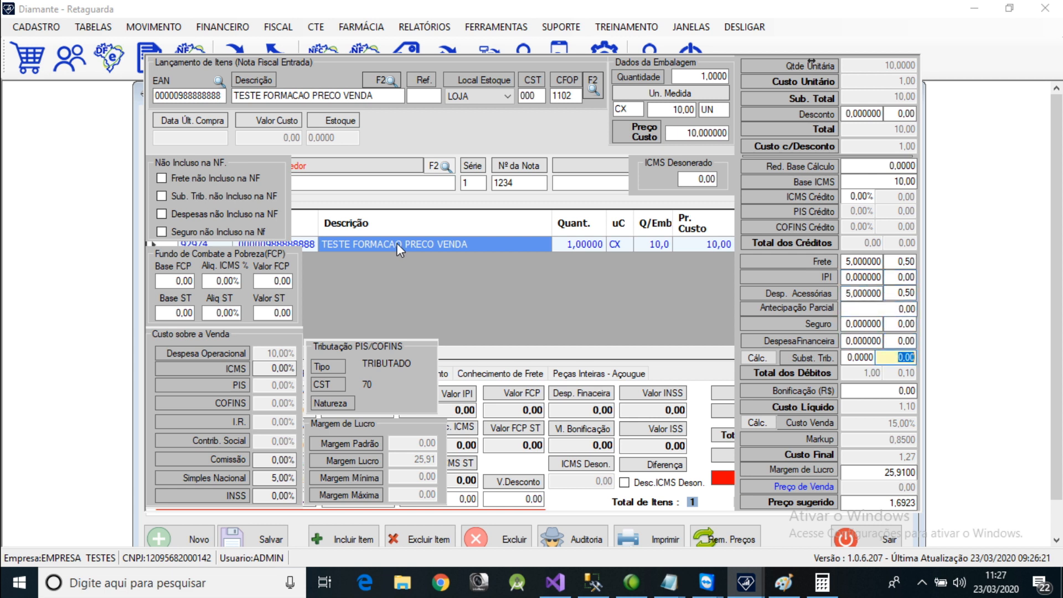
{"action": "key", "text": "Return"}
{"action": "type", "text": "20"}
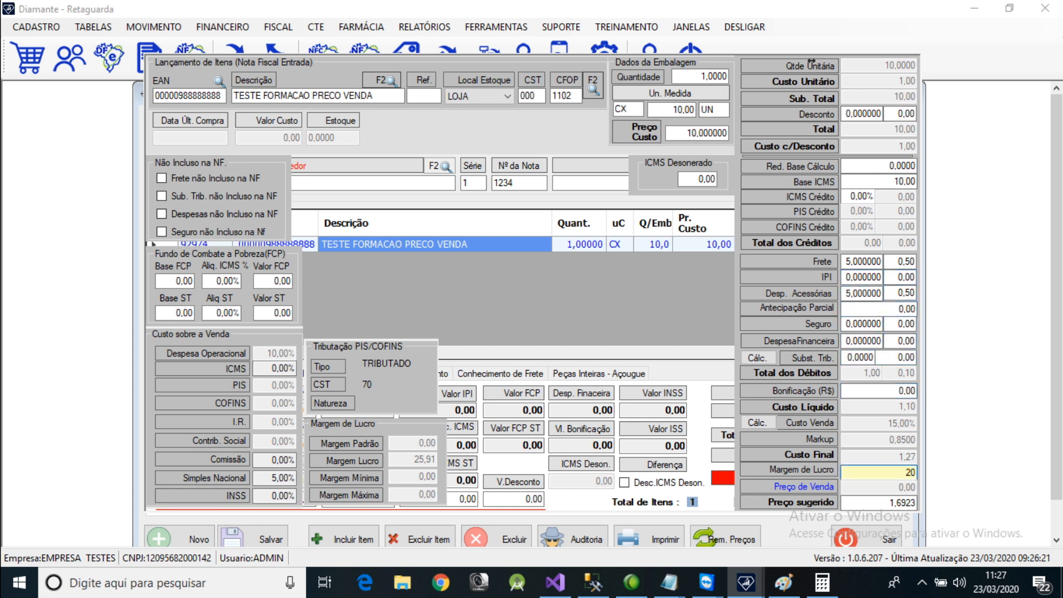
{"action": "key", "text": "Return"}
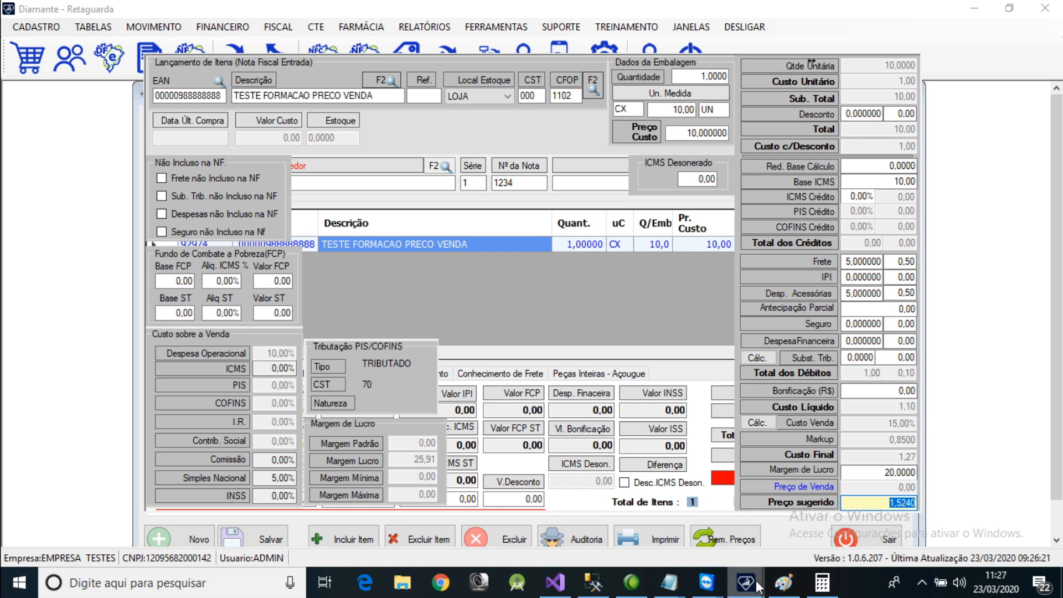
- Return to the price calculation note and add the value 1,52 under the MARGEM 2 heading
{"action": "left_click", "coordinate": [663, 582]}
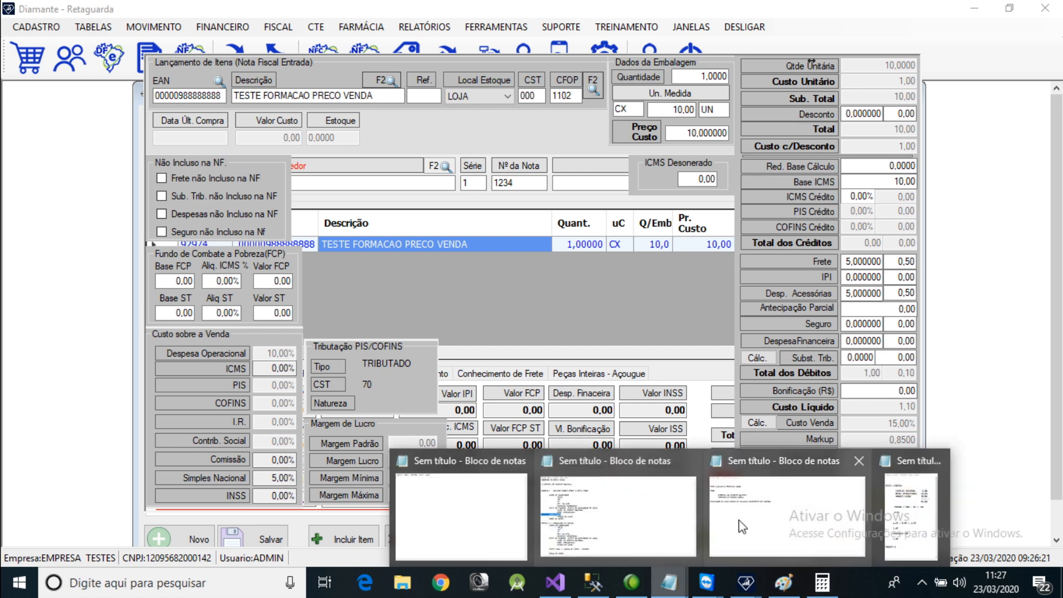
{"action": "left_click", "coordinate": [906, 493]}
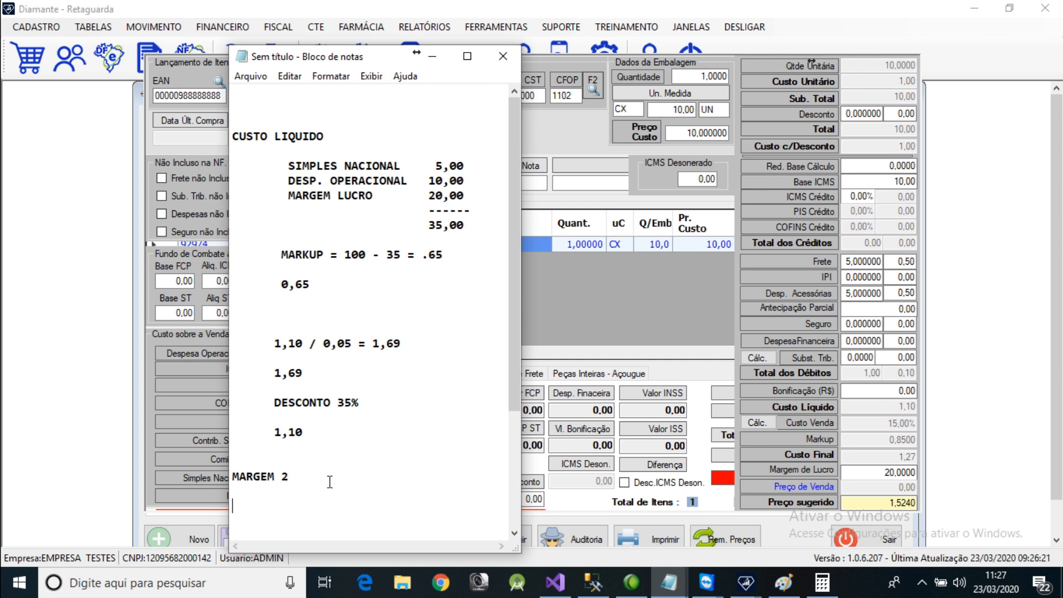
{"action": "key", "text": "Return"}
{"action": "key", "text": "Return"}
{"action": "key", "text": "Return"}
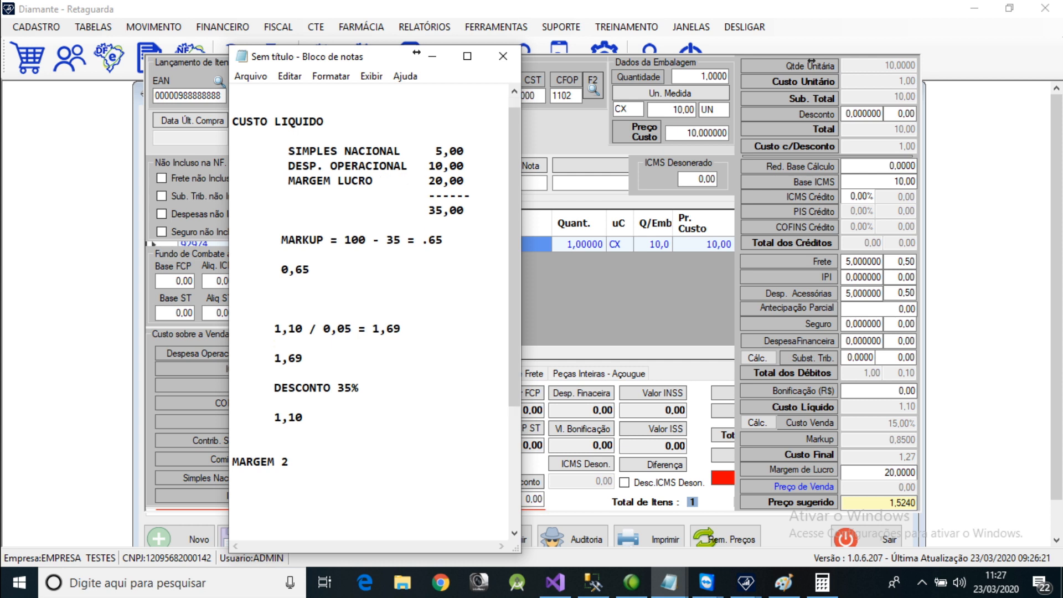
{"action": "type", "text": "1,52"}
- Save the invoice item with its suggested price, then reopen TESTE FORMACAO PRECO VENDA and select its Preço sugerido
{"action": "left_click", "coordinate": [895, 502]}
{"action": "key", "text": "Return"}
{"action": "key", "text": "Return"}
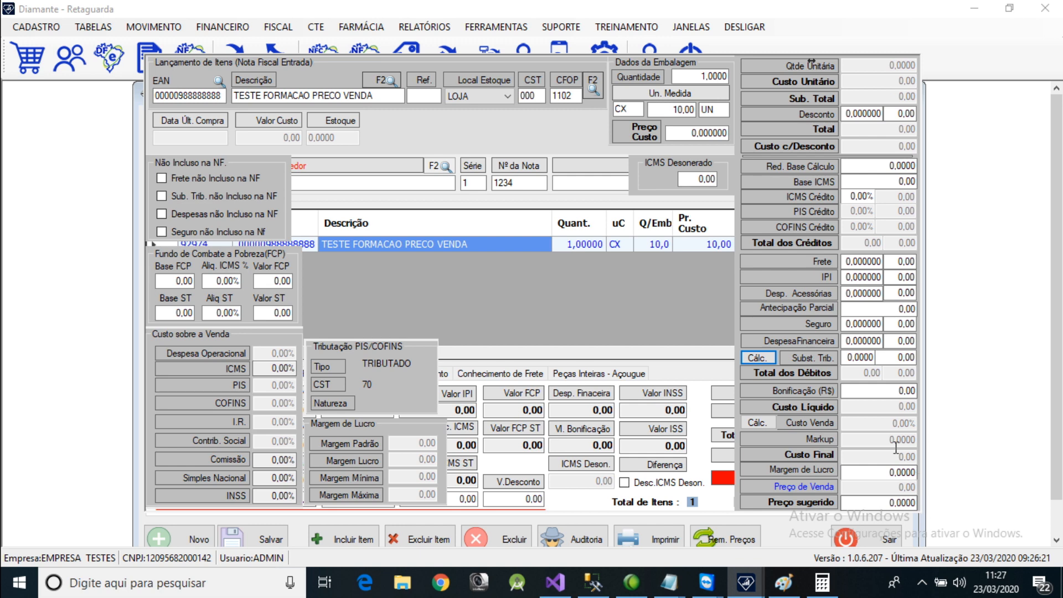
{"action": "double_click", "coordinate": [497, 245]}
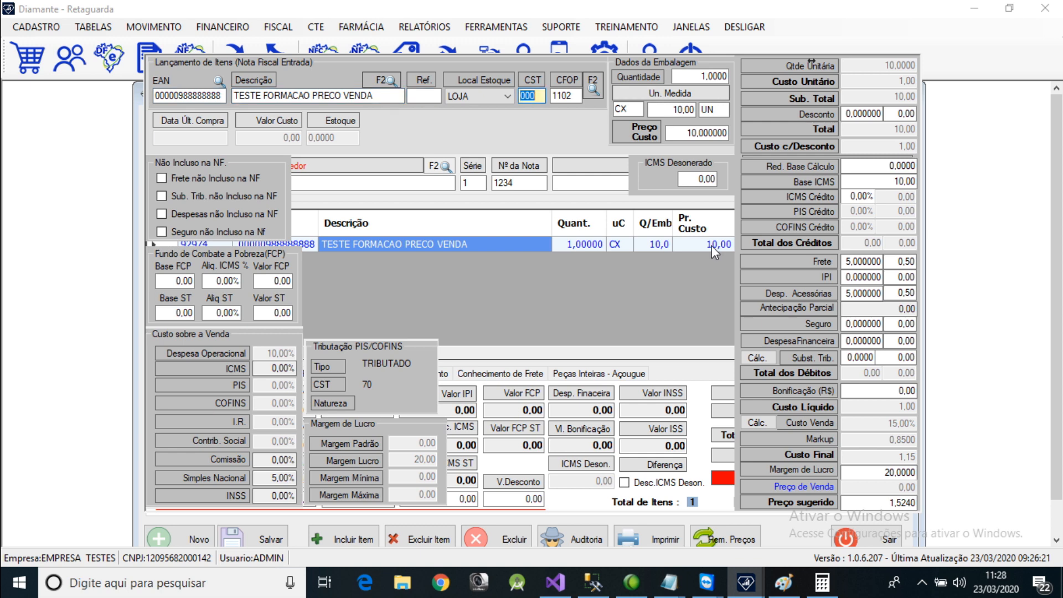
{"action": "left_click", "coordinate": [897, 503]}
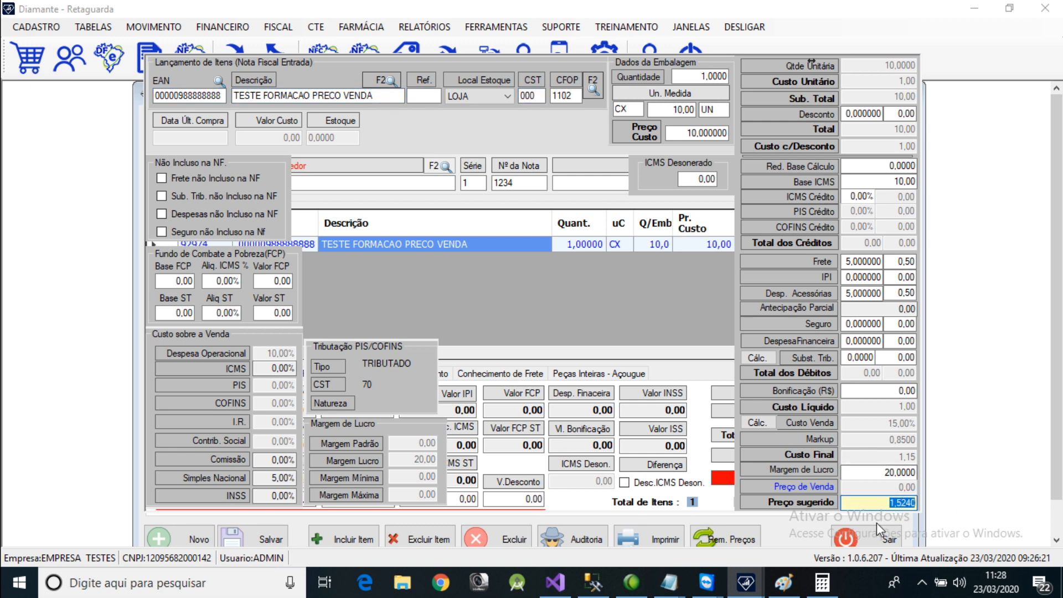
{"action": "left_click", "coordinate": [822, 582]}
{"action": "mouse_move", "coordinate": [749, 582]}
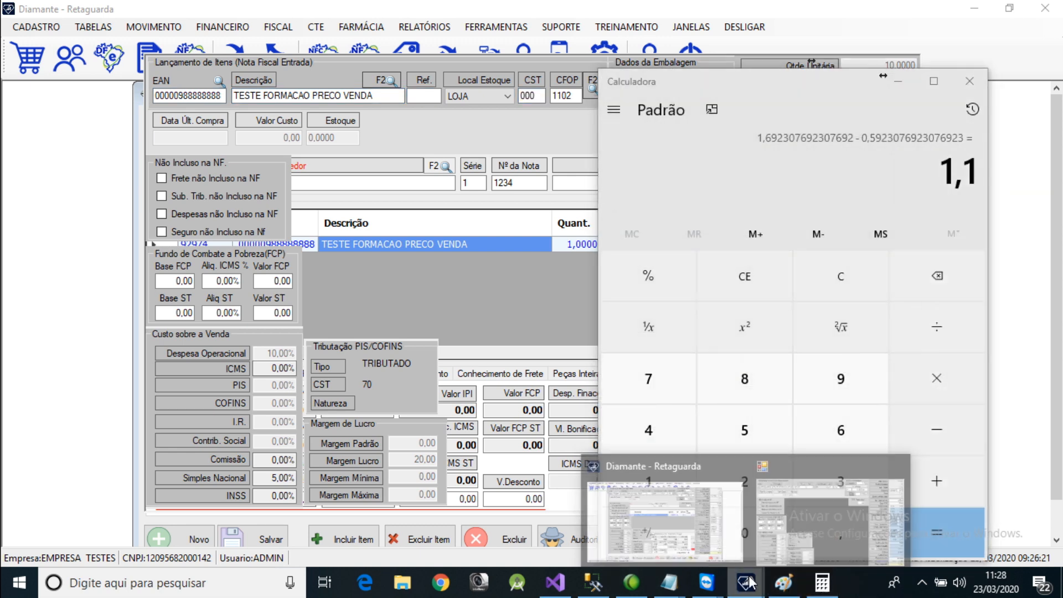
{"action": "left_click", "coordinate": [809, 476]}
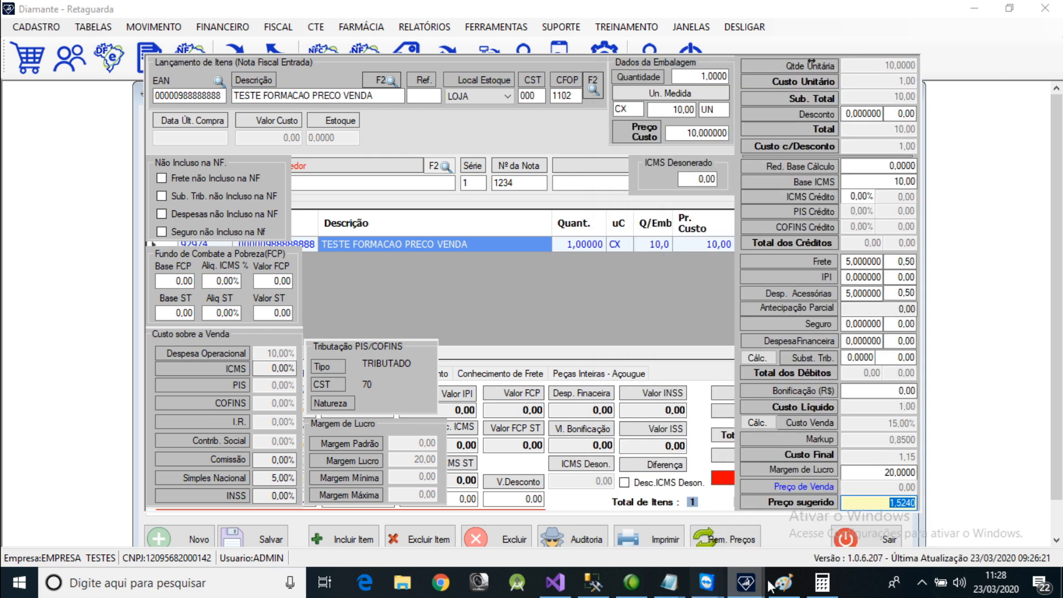
- Extend the MARGEM 2 value in the note to 1,5240 and add an indented DESCONTO 35% line below it
{"action": "left_click", "coordinate": [676, 585]}
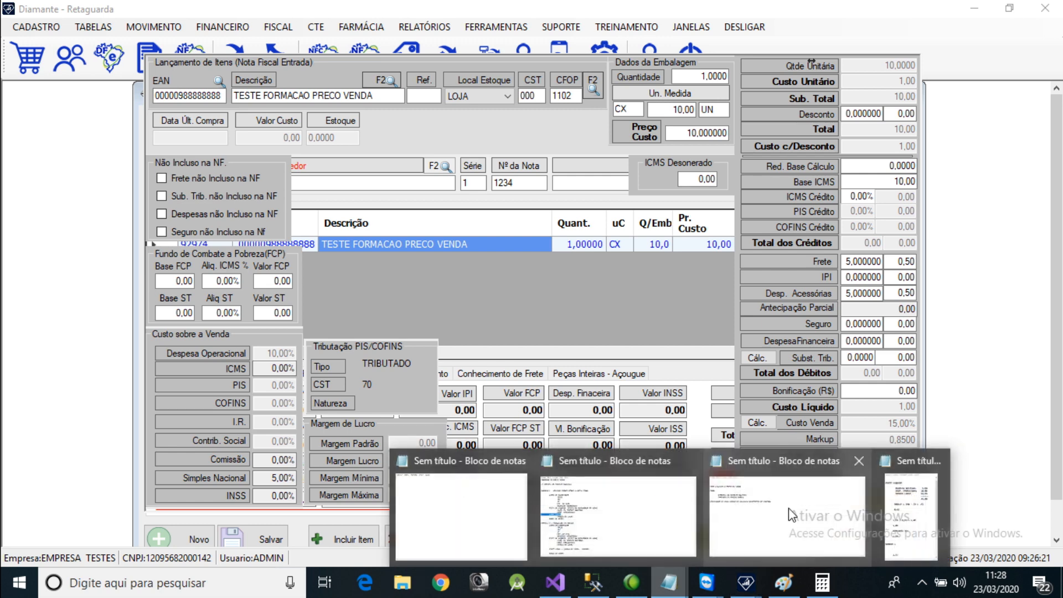
{"action": "left_click", "coordinate": [923, 503]}
{"action": "left_click_drag", "start_coordinate": [311, 521], "coordinate": [273, 522]}
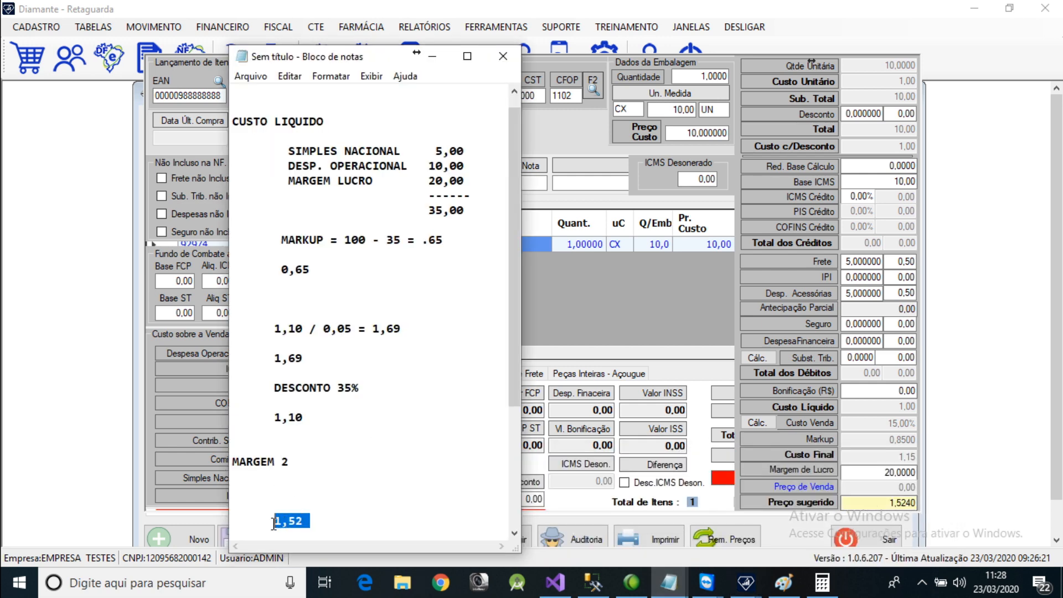
{"action": "left_click", "coordinate": [317, 519]}
{"action": "type", "text": "40"}
{"action": "left_click_drag", "start_coordinate": [267, 387], "coordinate": [427, 387]}
{"action": "left_click", "coordinate": [349, 529]}
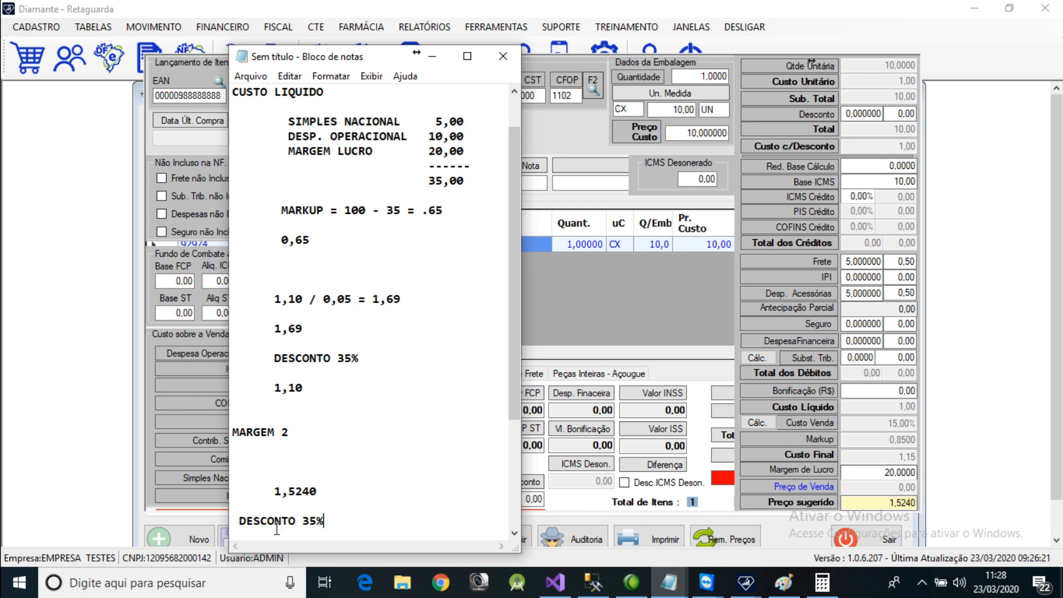
{"action": "left_click", "coordinate": [239, 522]}
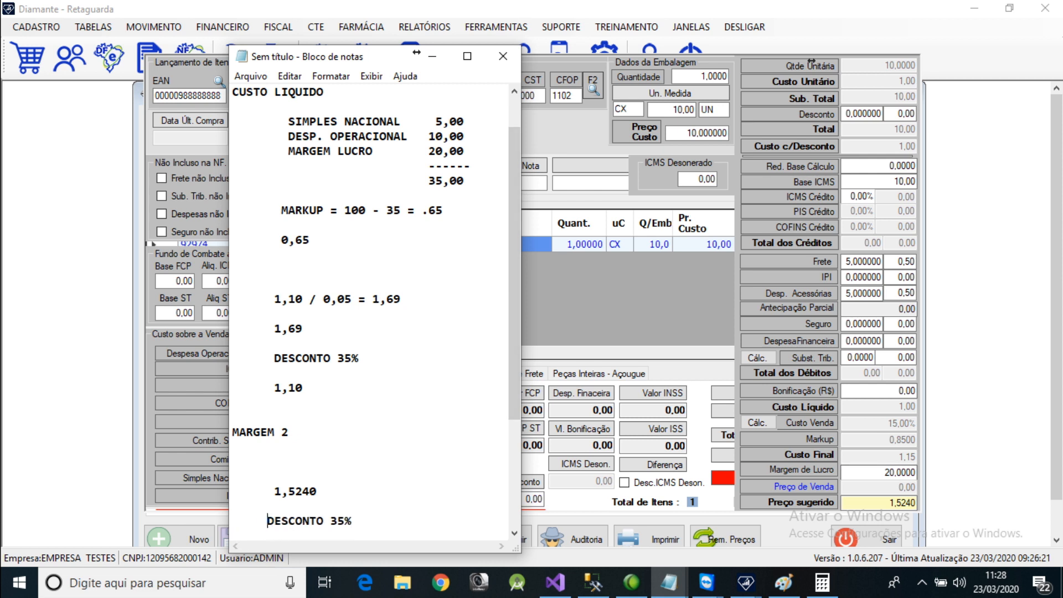
- Try to subtract 35 from 1,524 in the calculator
{"action": "left_click", "coordinate": [822, 582]}
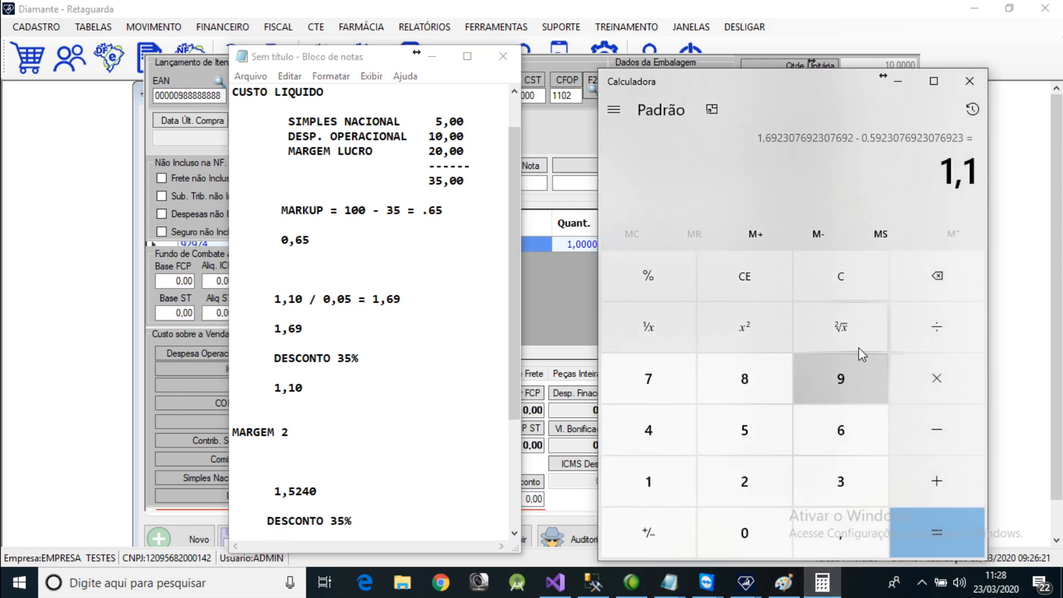
{"action": "key", "text": "Escape"}
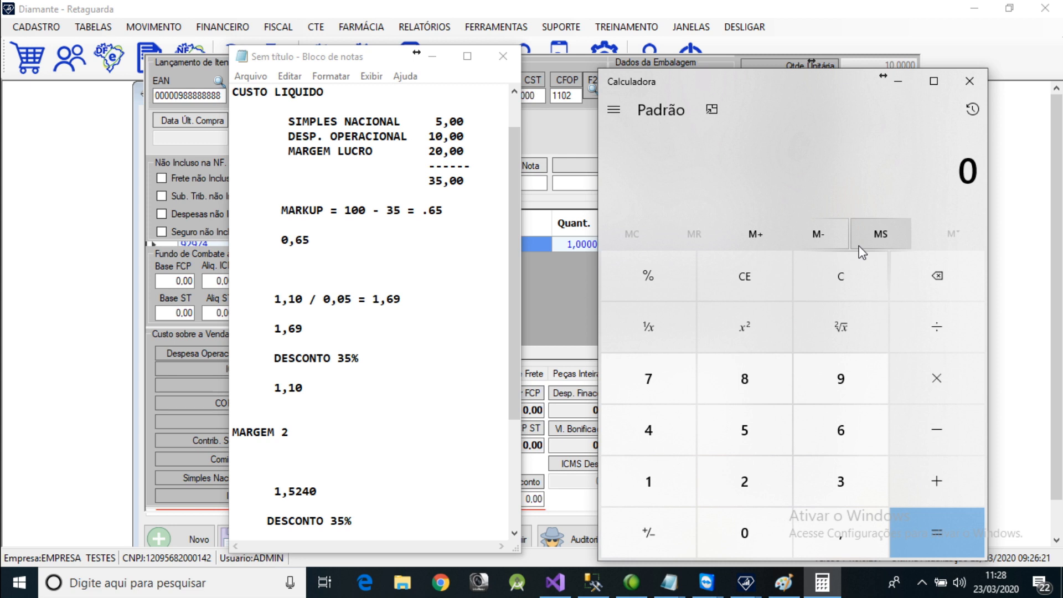
{"action": "type", "text": "1,524 - 35"}
{"action": "key", "text": "Return"}
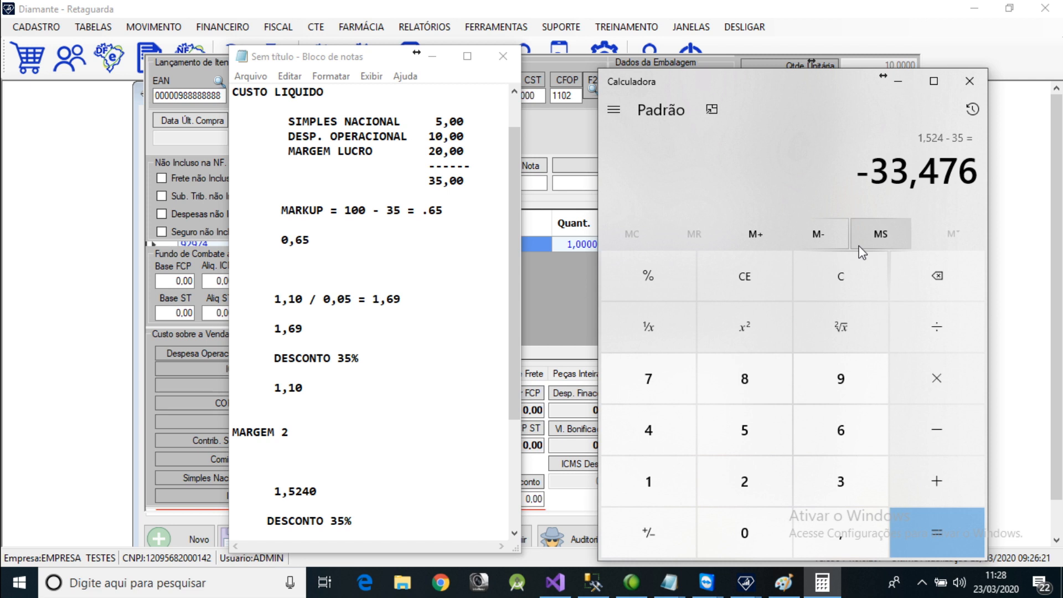
{"action": "key", "text": "Escape"}
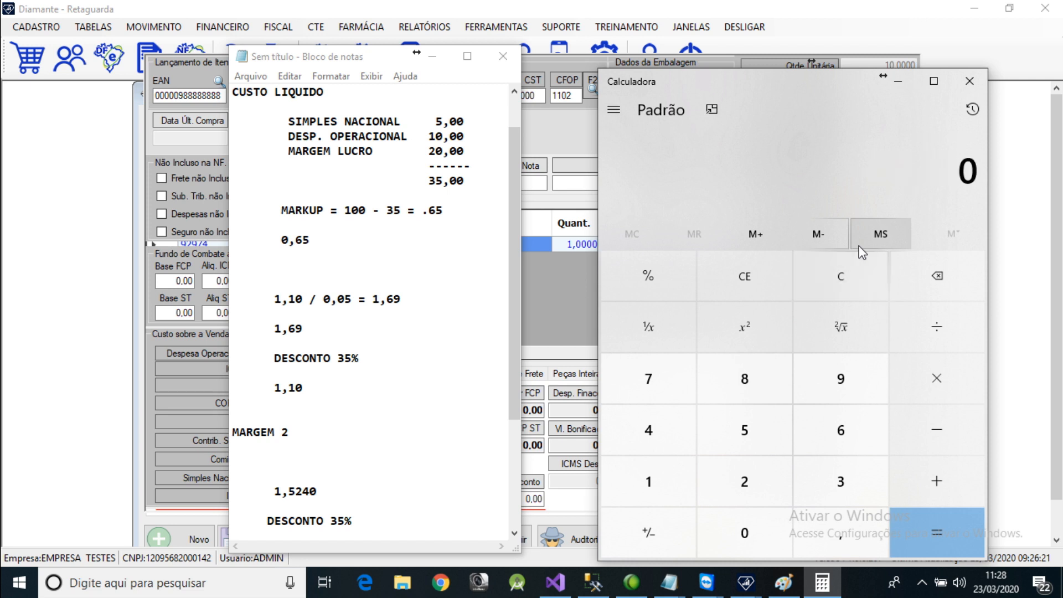
- Calculate 1,5240 minus 35% in the calculator
{"action": "type", "text": "1,5240-"}
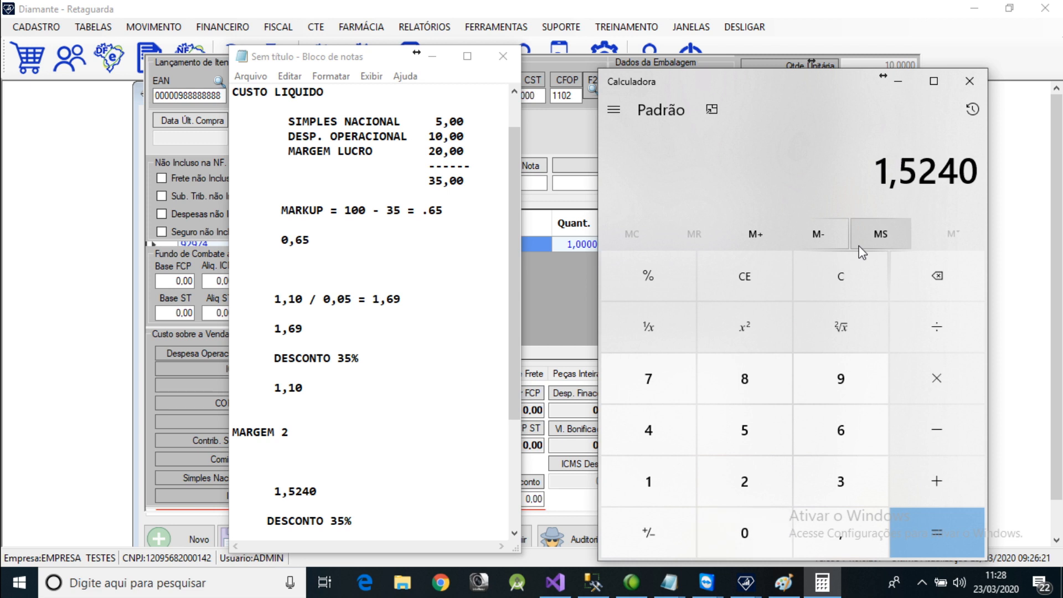
{"action": "left_click", "coordinate": [843, 479]}
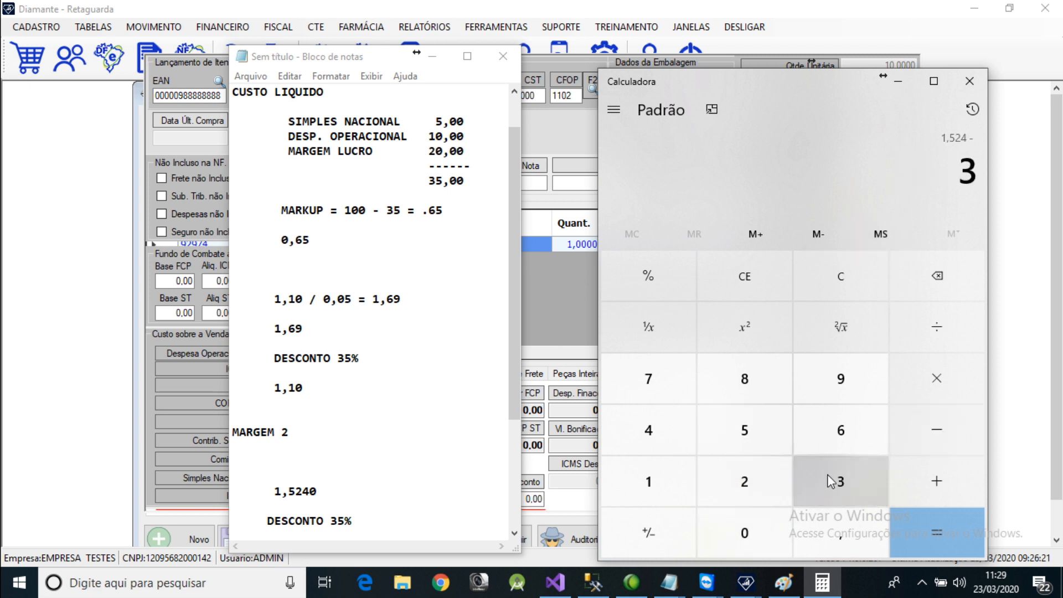
{"action": "left_click", "coordinate": [737, 432]}
{"action": "left_click", "coordinate": [649, 277]}
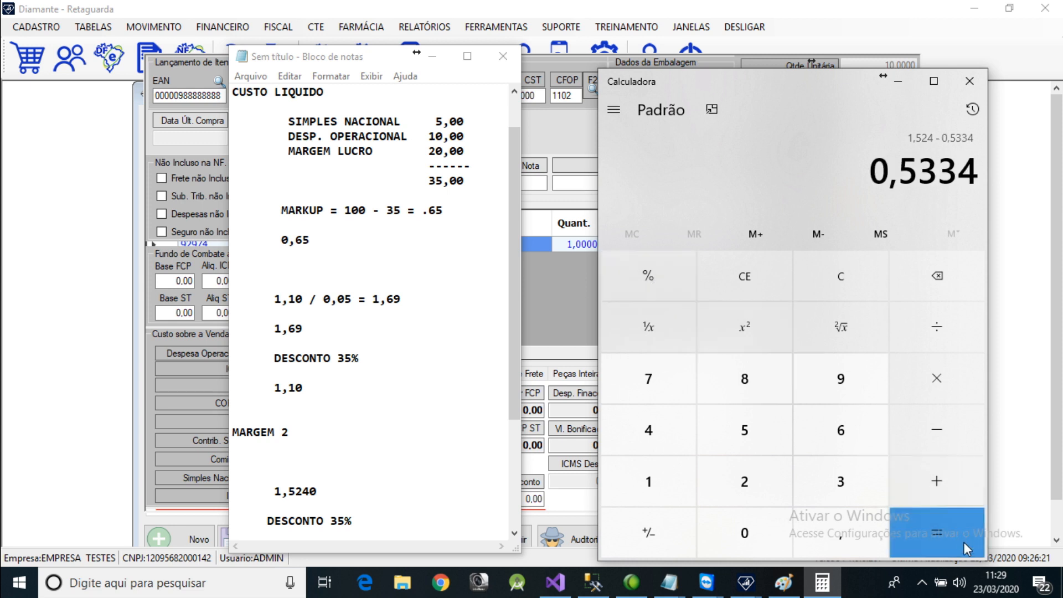
{"action": "left_click", "coordinate": [930, 518]}
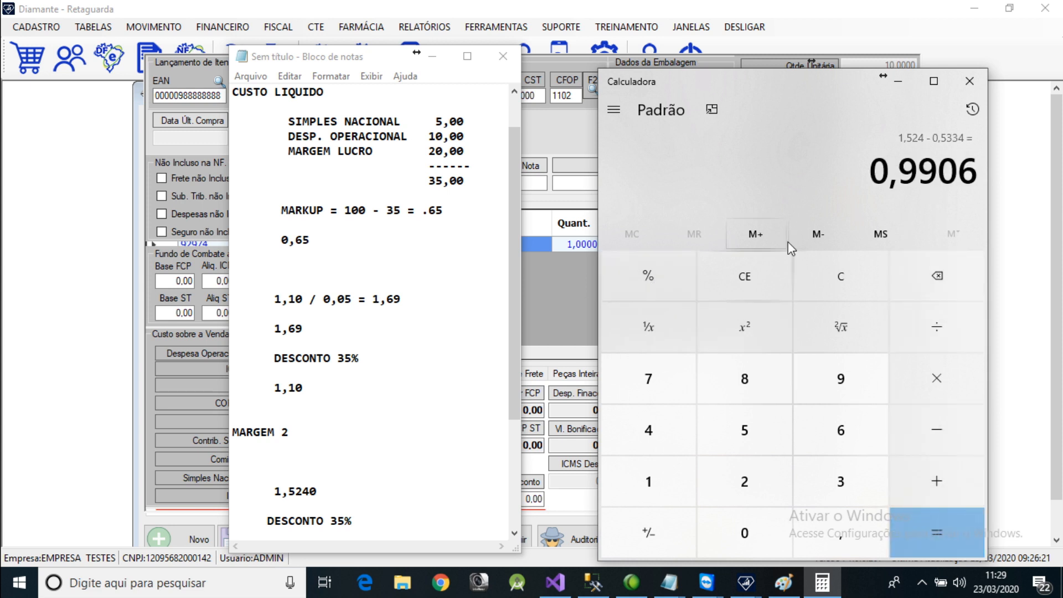
- Record 0,99 beneath the DESCONTO 35% line of the MARGEM 2 section in the note
{"action": "left_click", "coordinate": [368, 525]}
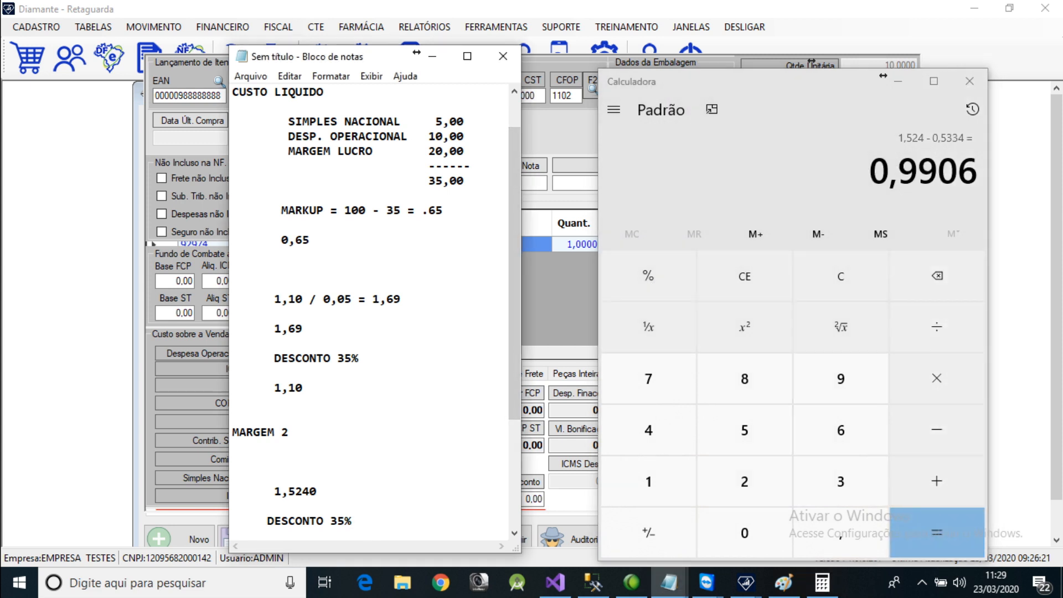
{"action": "key", "text": "Return"}
{"action": "type", "text": "0,99"}
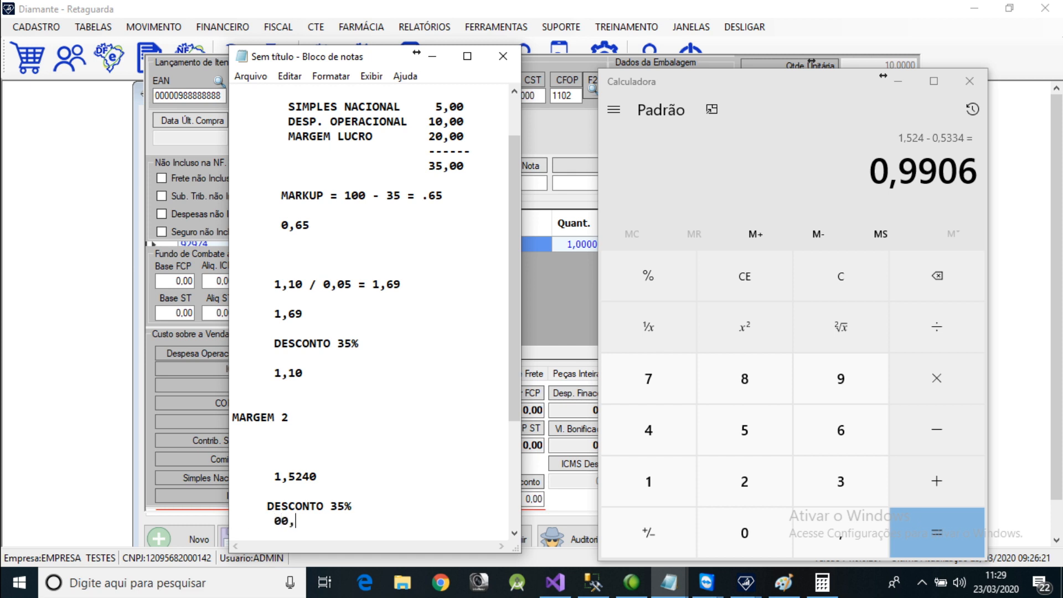
{"action": "key", "text": "BackSpace"}
{"action": "key", "text": "BackSpace"}
{"action": "key", "text": "BackSpace"}
{"action": "type", "text": ",99"}
{"action": "left_click", "coordinate": [367, 488]}
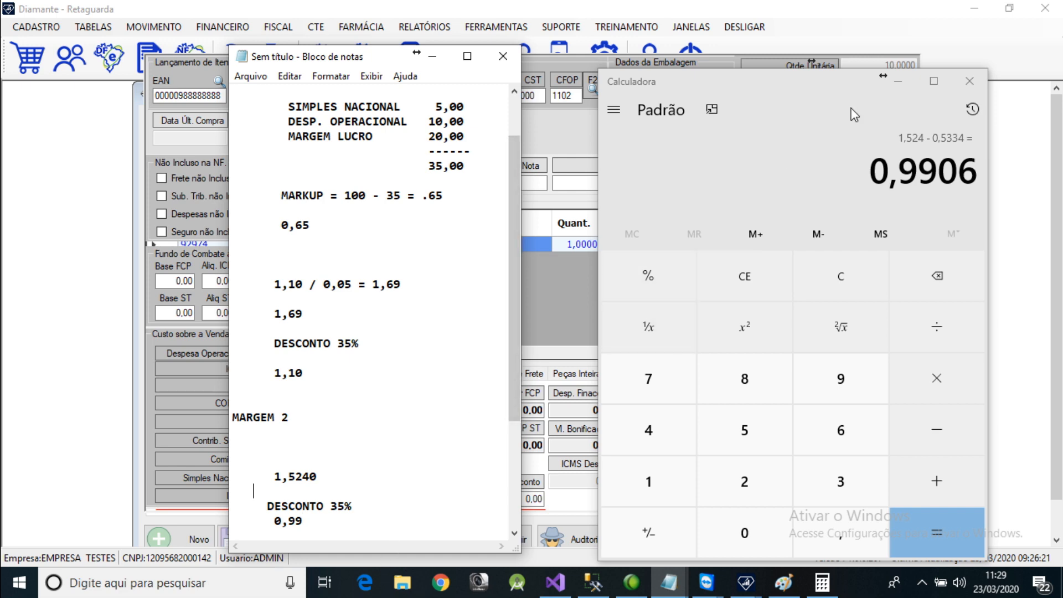
- Put the calculator away and check the Preço sugerido of the invoice item
{"action": "left_click", "coordinate": [897, 81]}
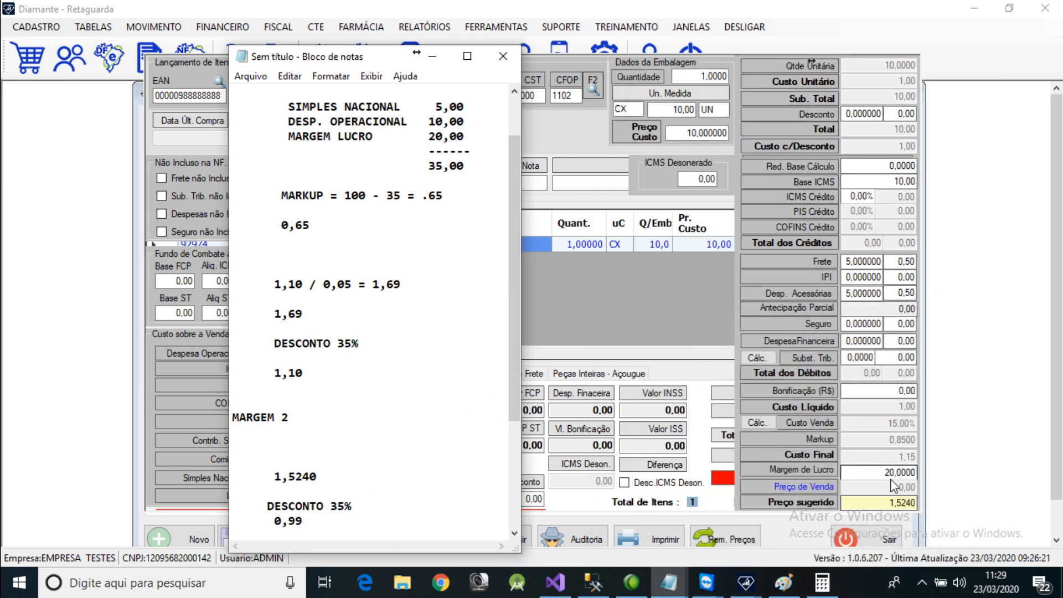
{"action": "left_click", "coordinate": [885, 503]}
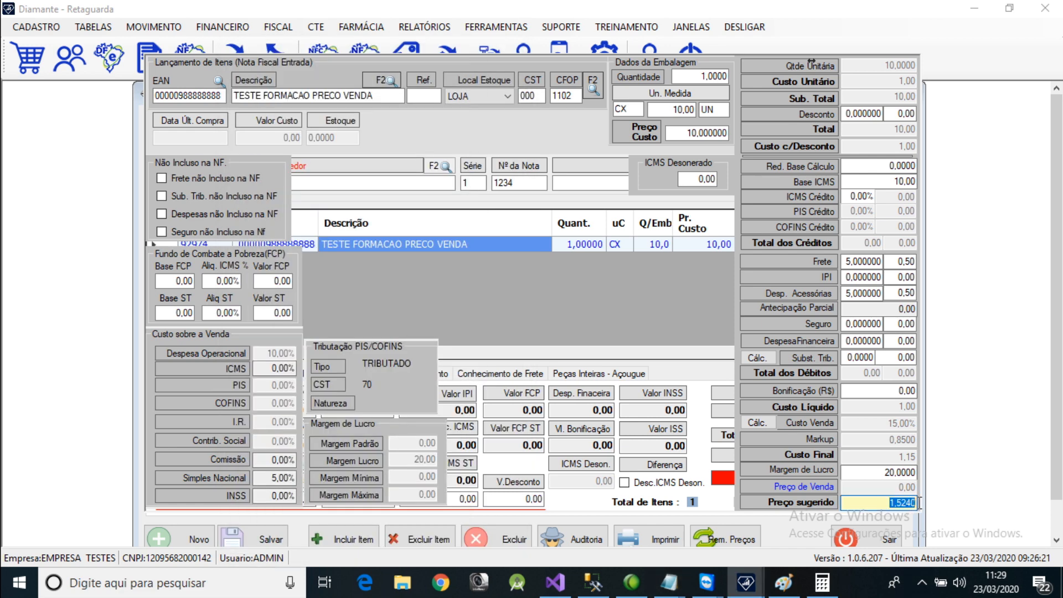
{"action": "left_click", "coordinate": [822, 583]}
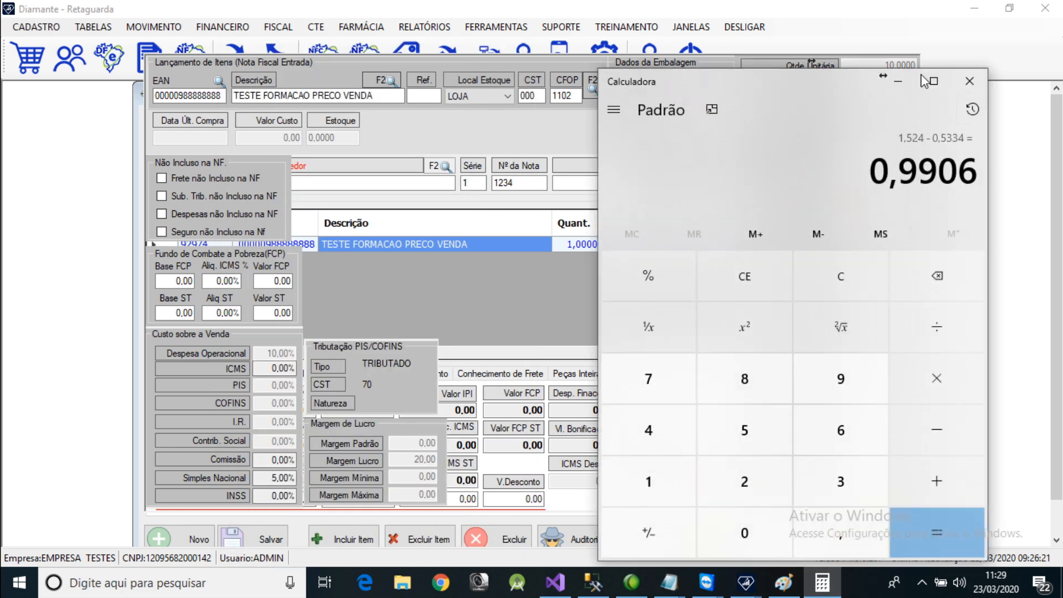
{"action": "left_click", "coordinate": [897, 81]}
{"action": "left_click", "coordinate": [903, 81]}
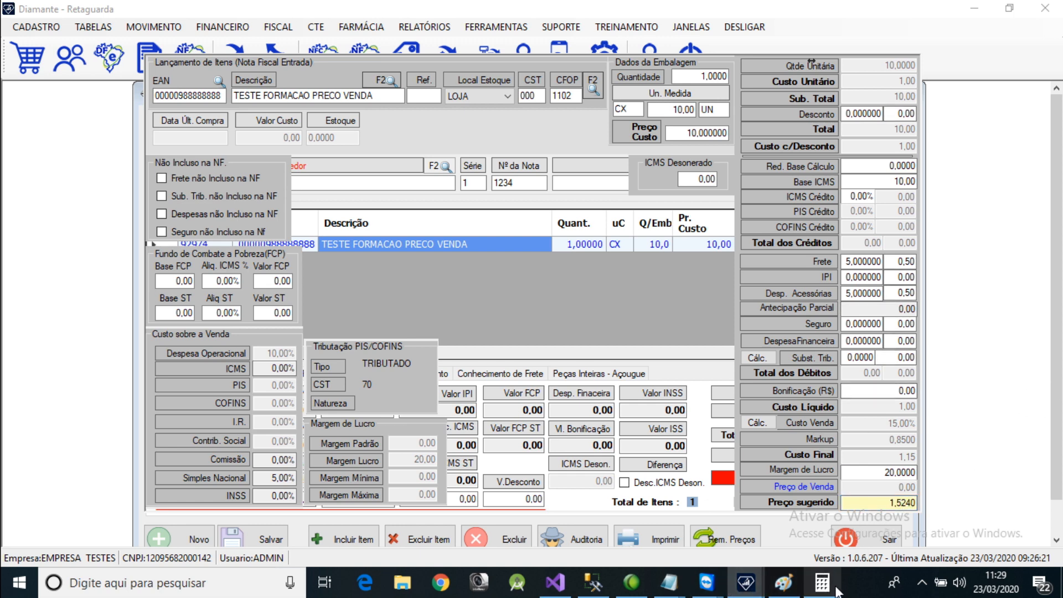
- Bring the note back beside the item's price column and review its discount results under MARGEM 2
{"action": "mouse_move", "coordinate": [677, 588]}
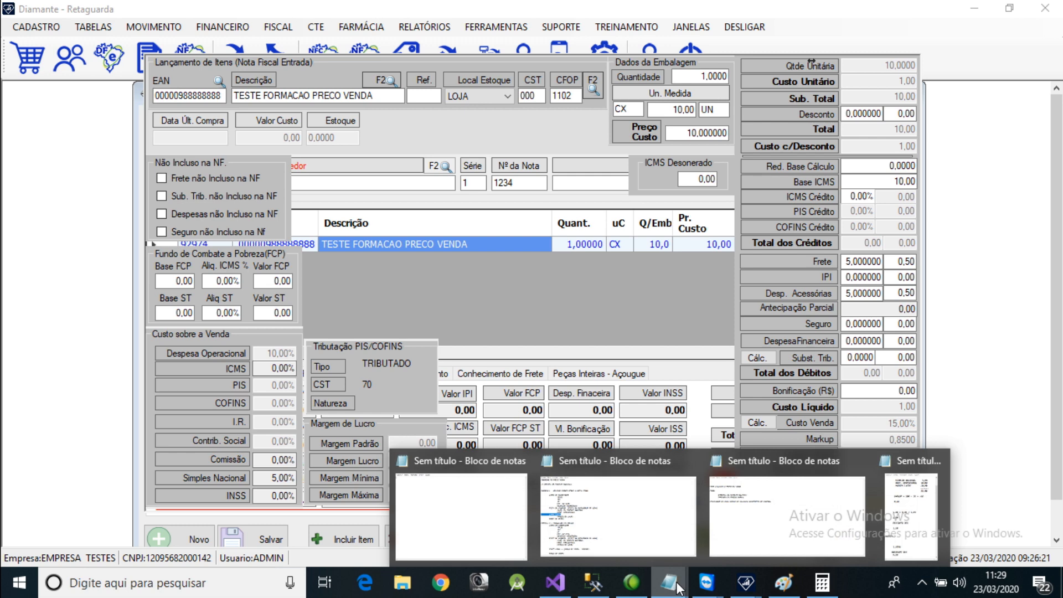
{"action": "left_click", "coordinate": [906, 504]}
{"action": "left_click_drag", "start_coordinate": [386, 60], "coordinate": [352, 58]}
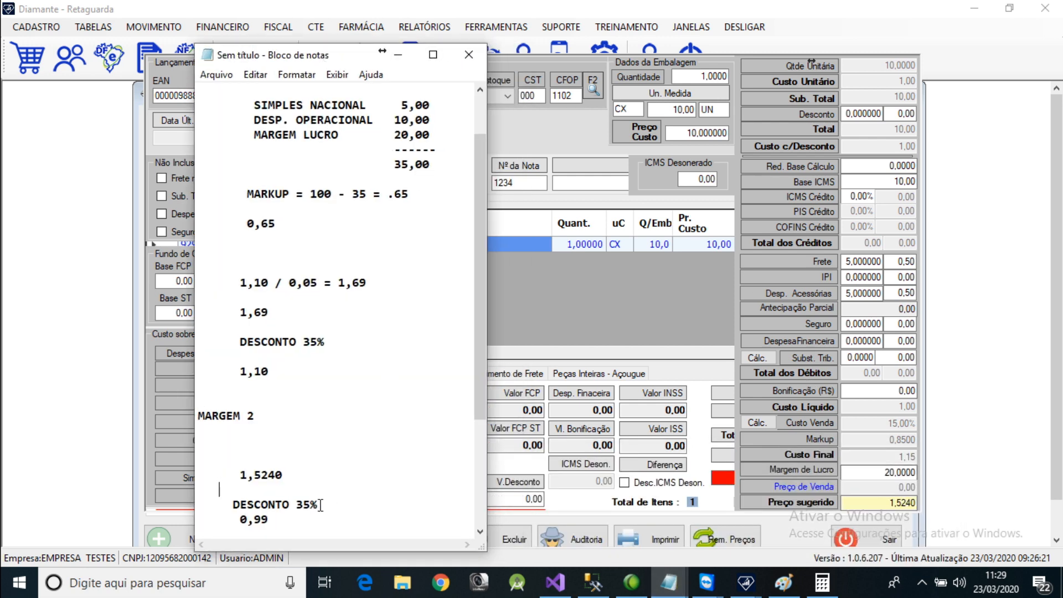
{"action": "left_click_drag", "start_coordinate": [296, 504], "coordinate": [304, 504]}
{"action": "left_click_drag", "start_coordinate": [275, 520], "coordinate": [244, 519]}
{"action": "left_click", "coordinate": [337, 366]}
- Review the note's Simples Nacional, Desp. Operacional and Margem Lucro percentages against the markup and both margin calculations
{"action": "left_click", "coordinate": [397, 103]}
{"action": "left_click_drag", "start_coordinate": [396, 103], "coordinate": [435, 105]}
{"action": "left_click", "coordinate": [394, 120]}
{"action": "left_click_drag", "start_coordinate": [394, 105], "coordinate": [430, 105]}
{"action": "left_click", "coordinate": [446, 117]}
{"action": "left_click_drag", "start_coordinate": [394, 134], "coordinate": [425, 130]}
{"action": "left_click", "coordinate": [435, 119]}
{"action": "left_click_drag", "start_coordinate": [437, 105], "coordinate": [400, 105]}
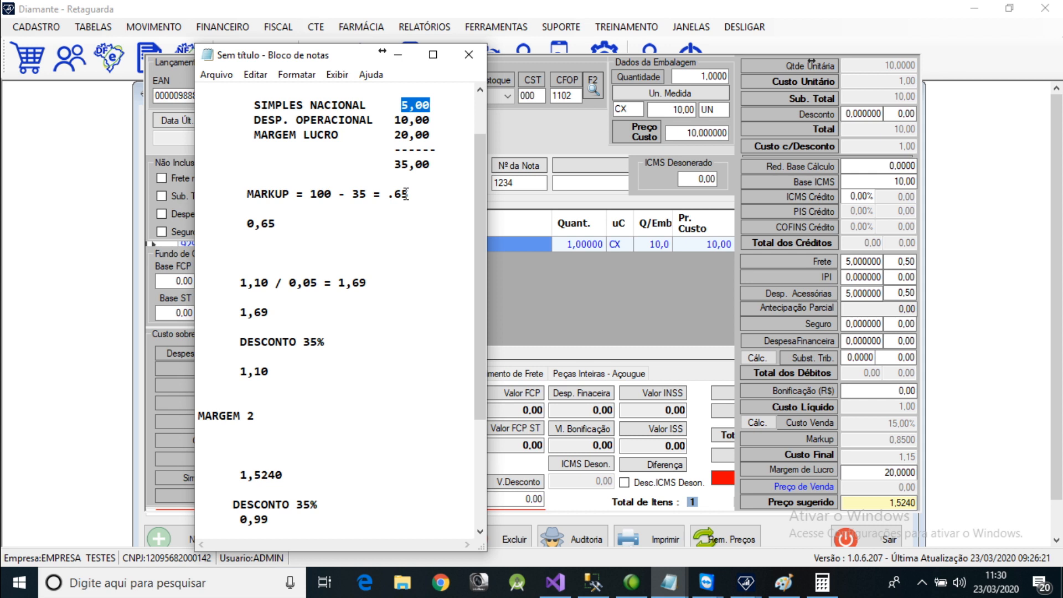
{"action": "left_click_drag", "start_coordinate": [476, 341], "coordinate": [474, 371]}
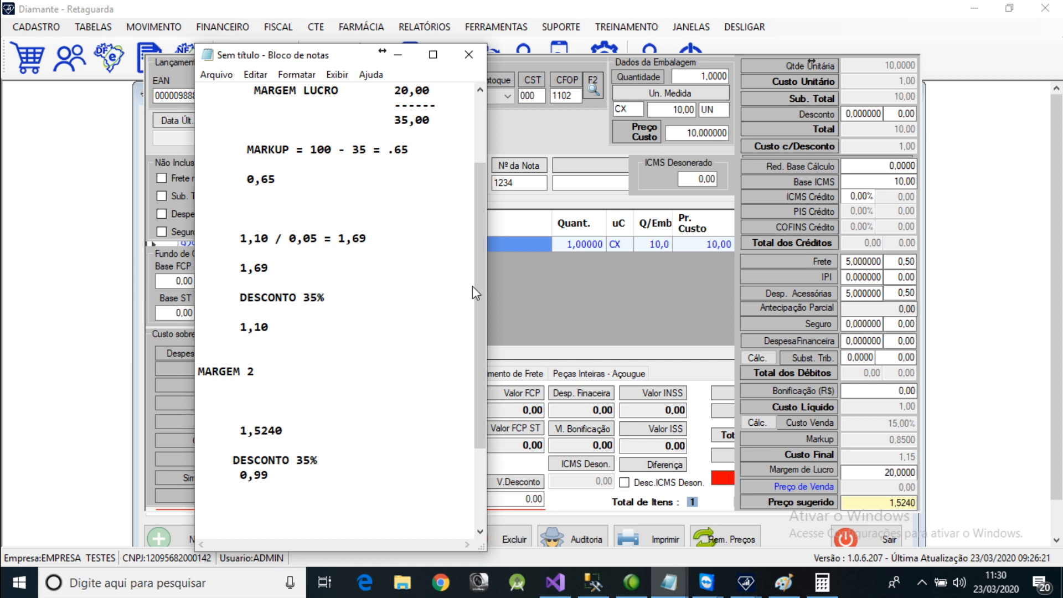
{"action": "left_click_drag", "start_coordinate": [476, 275], "coordinate": [475, 216]}
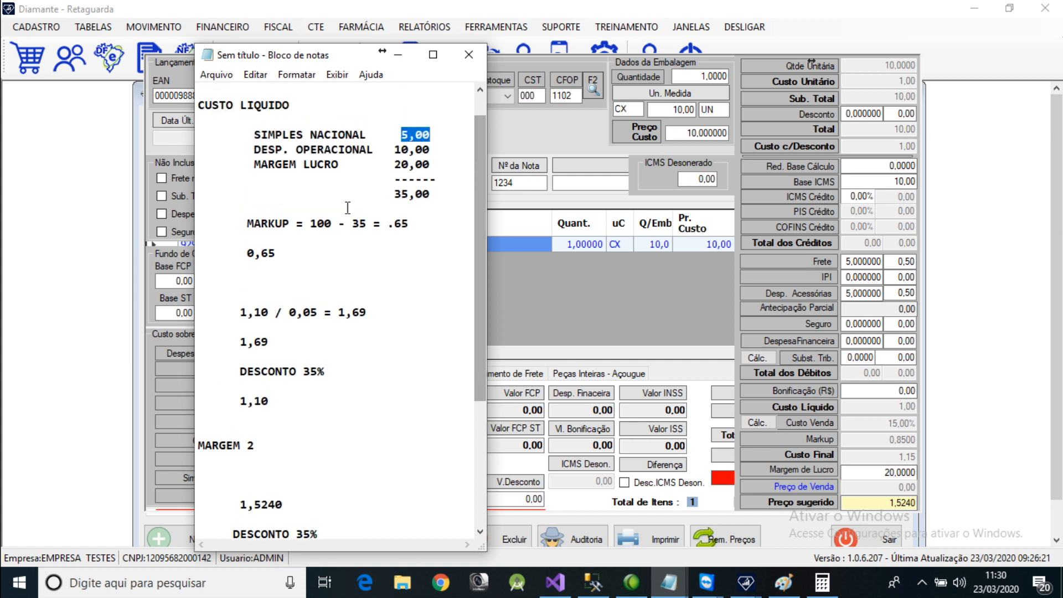